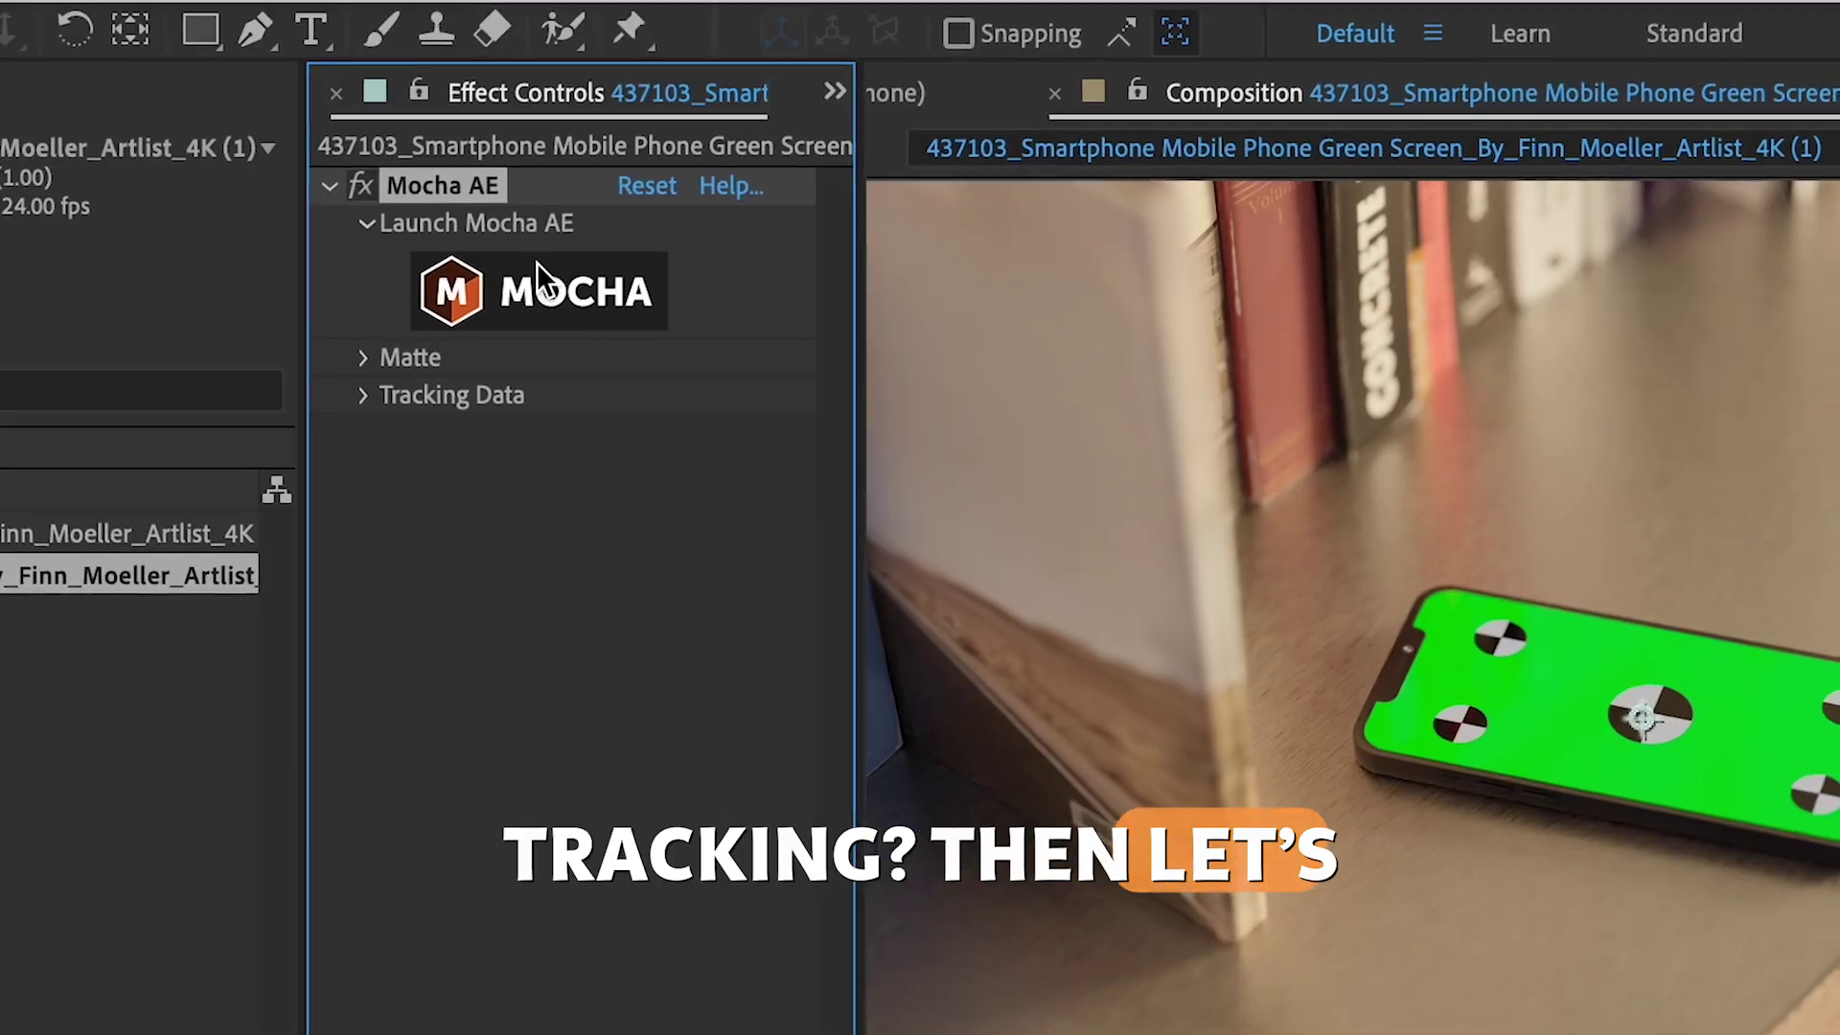
- Create a new composition from the green-screen phone clip
left_click(534, 279)
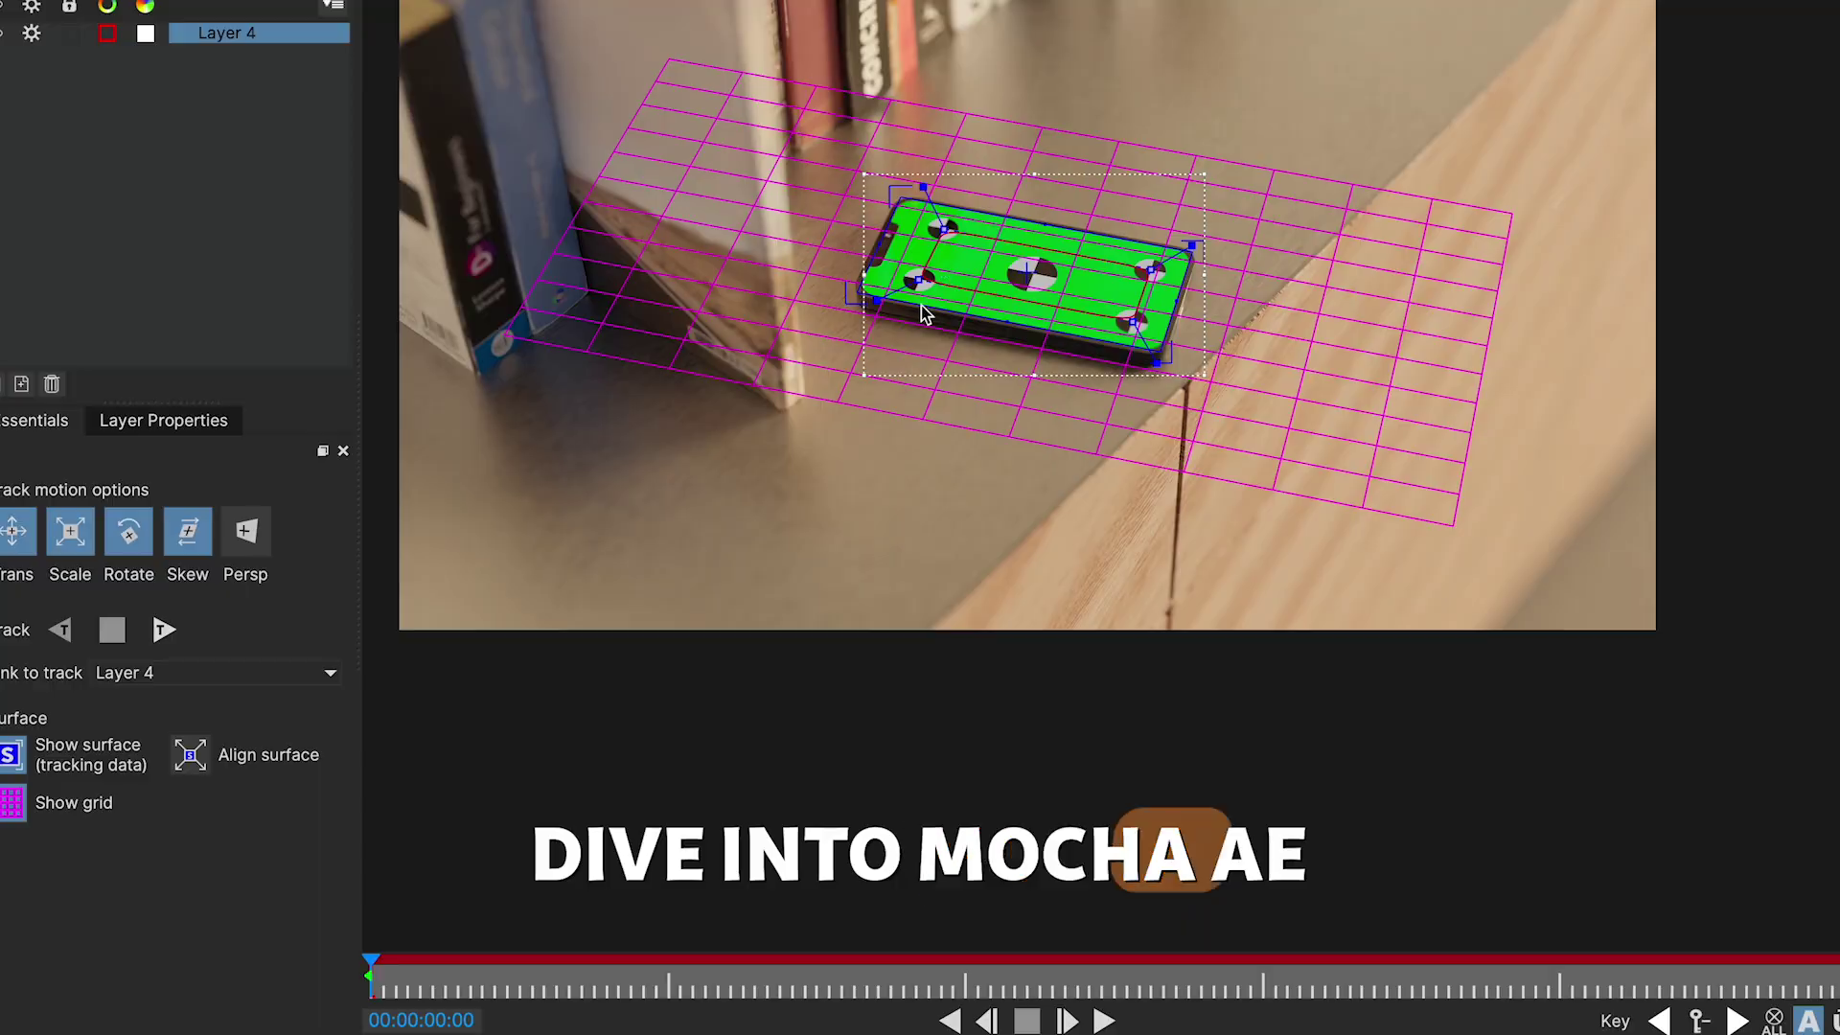
left_click(163, 629)
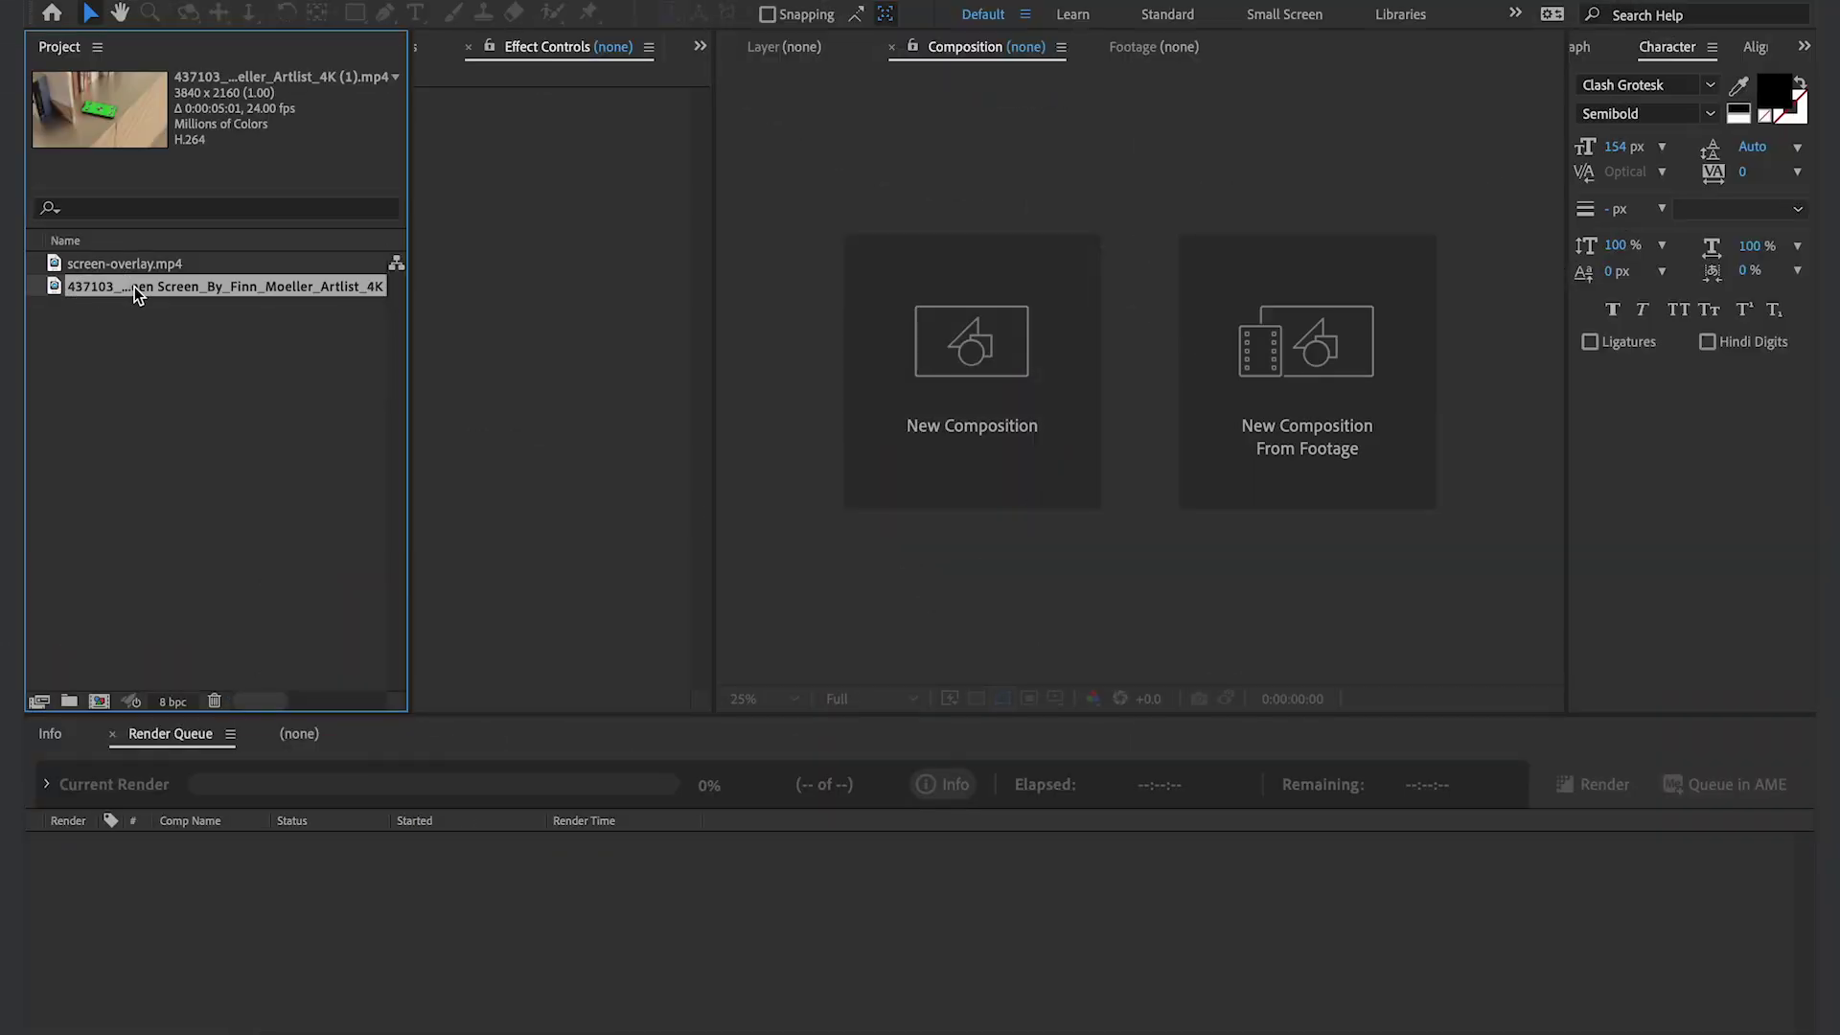
left_click_drag(226, 285, 99, 700)
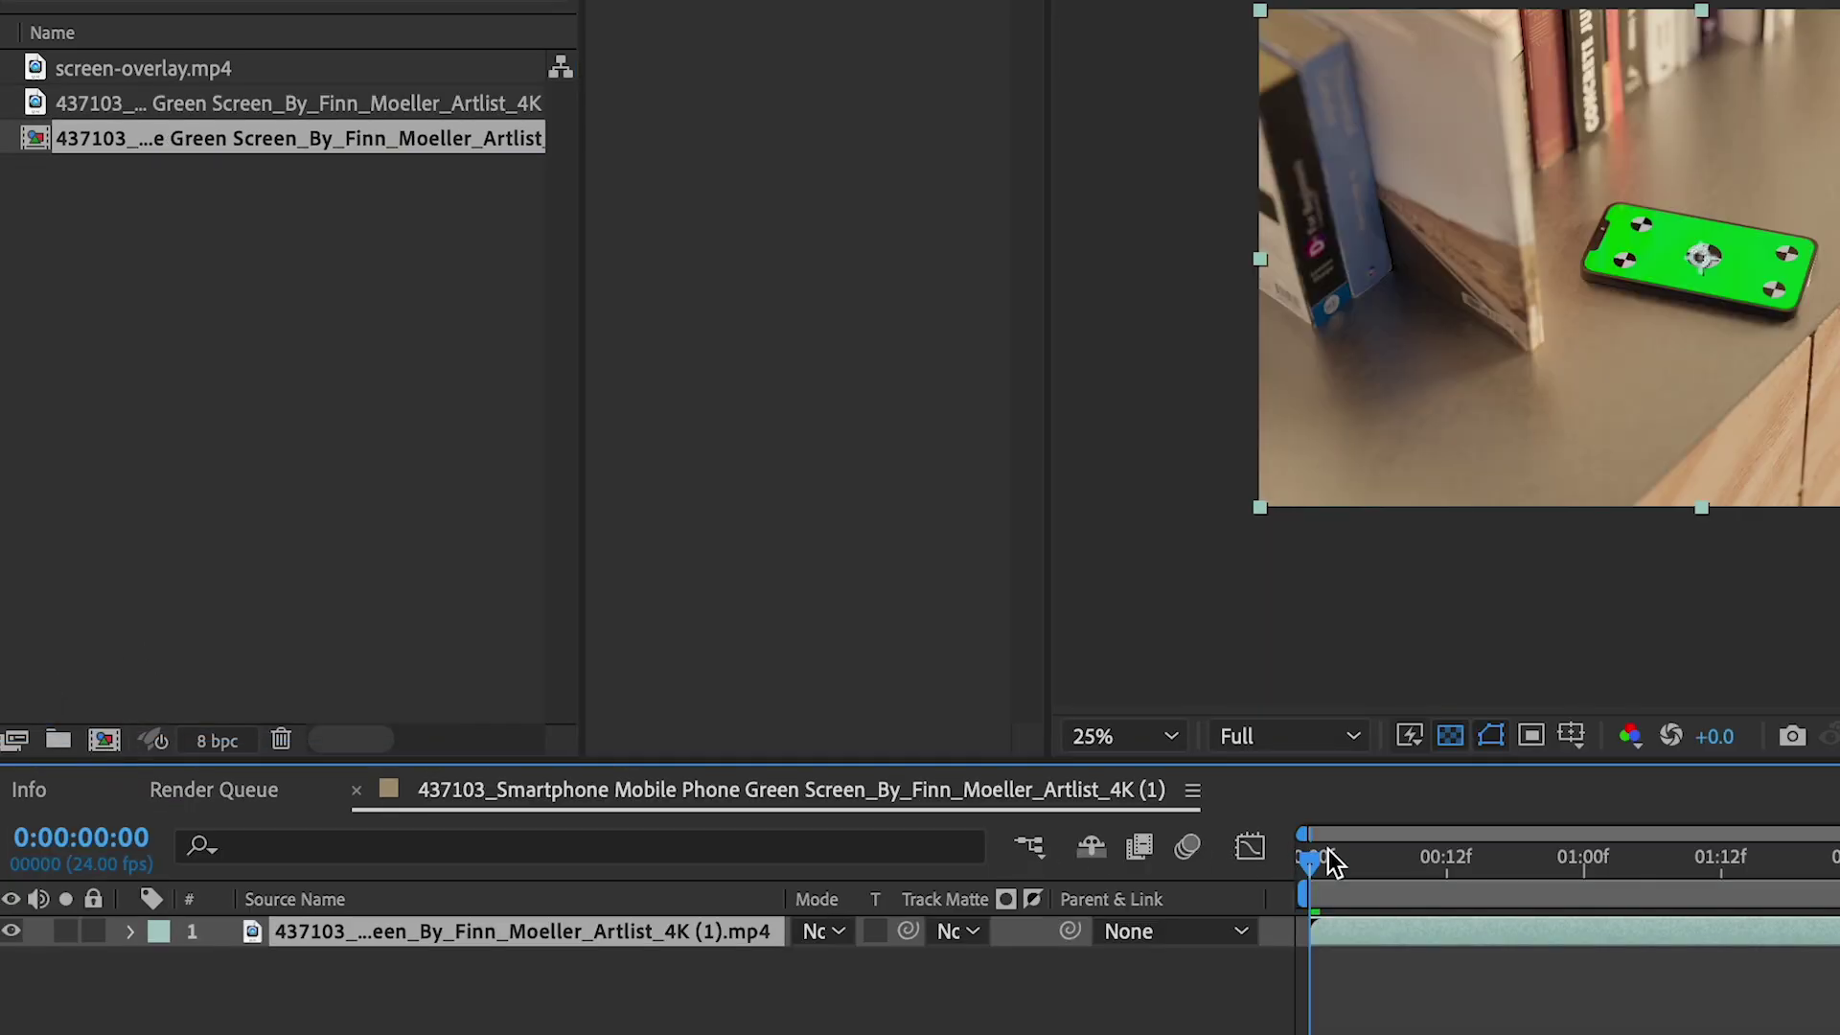
left_click(1396, 996)
scroll(1489, 494, "up", 2)
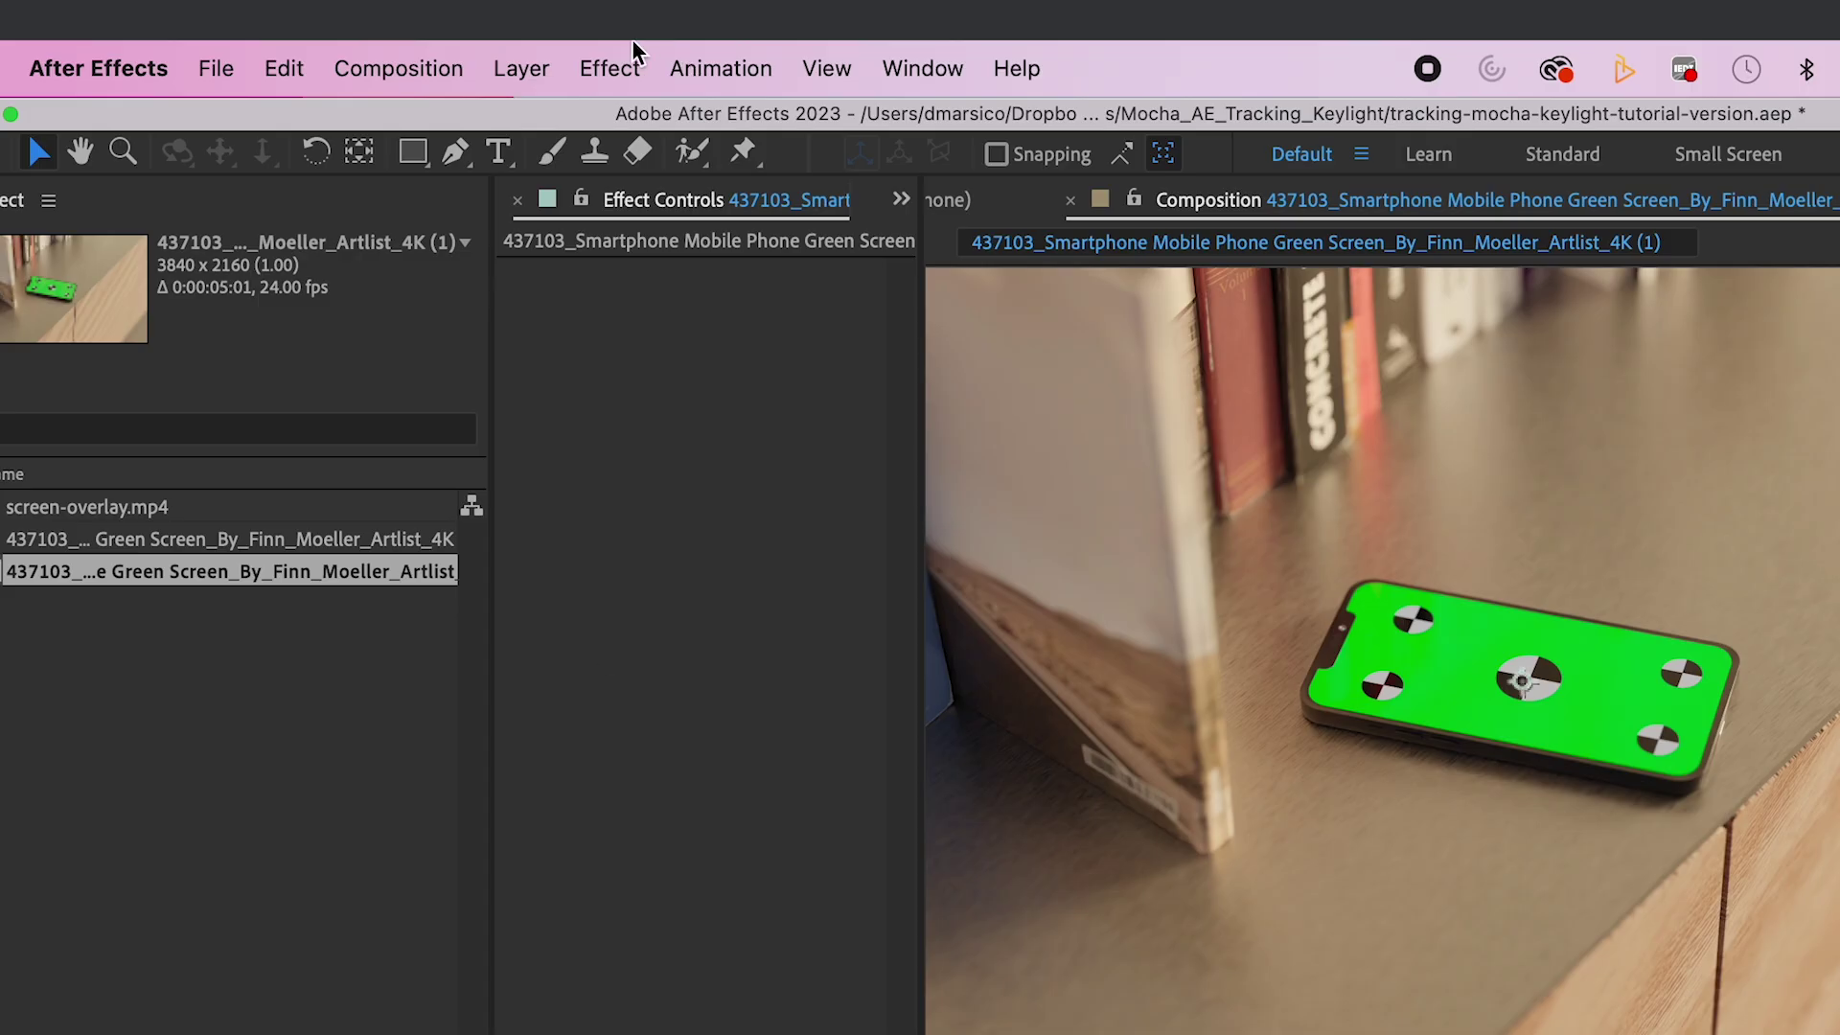
- Apply Boris FX Mocha AE to the phone clip layer and launch Mocha
left_click(629, 45)
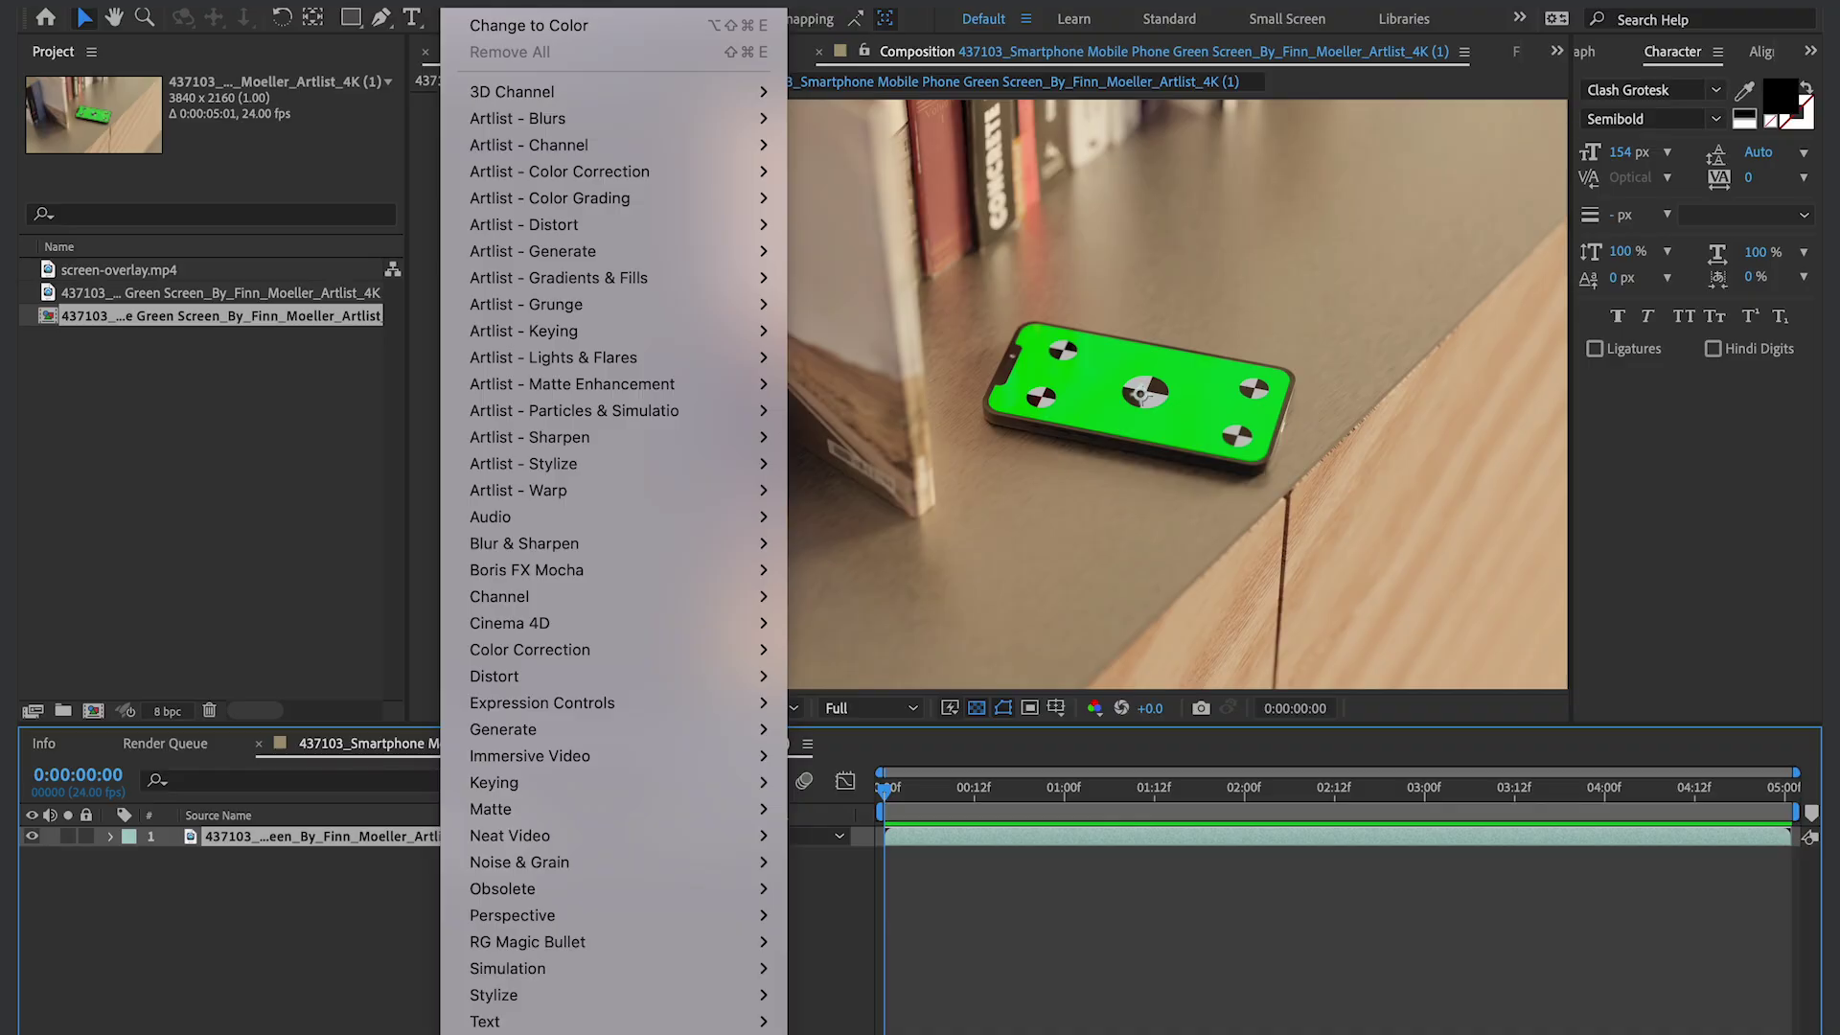
mouse_move(757, 921)
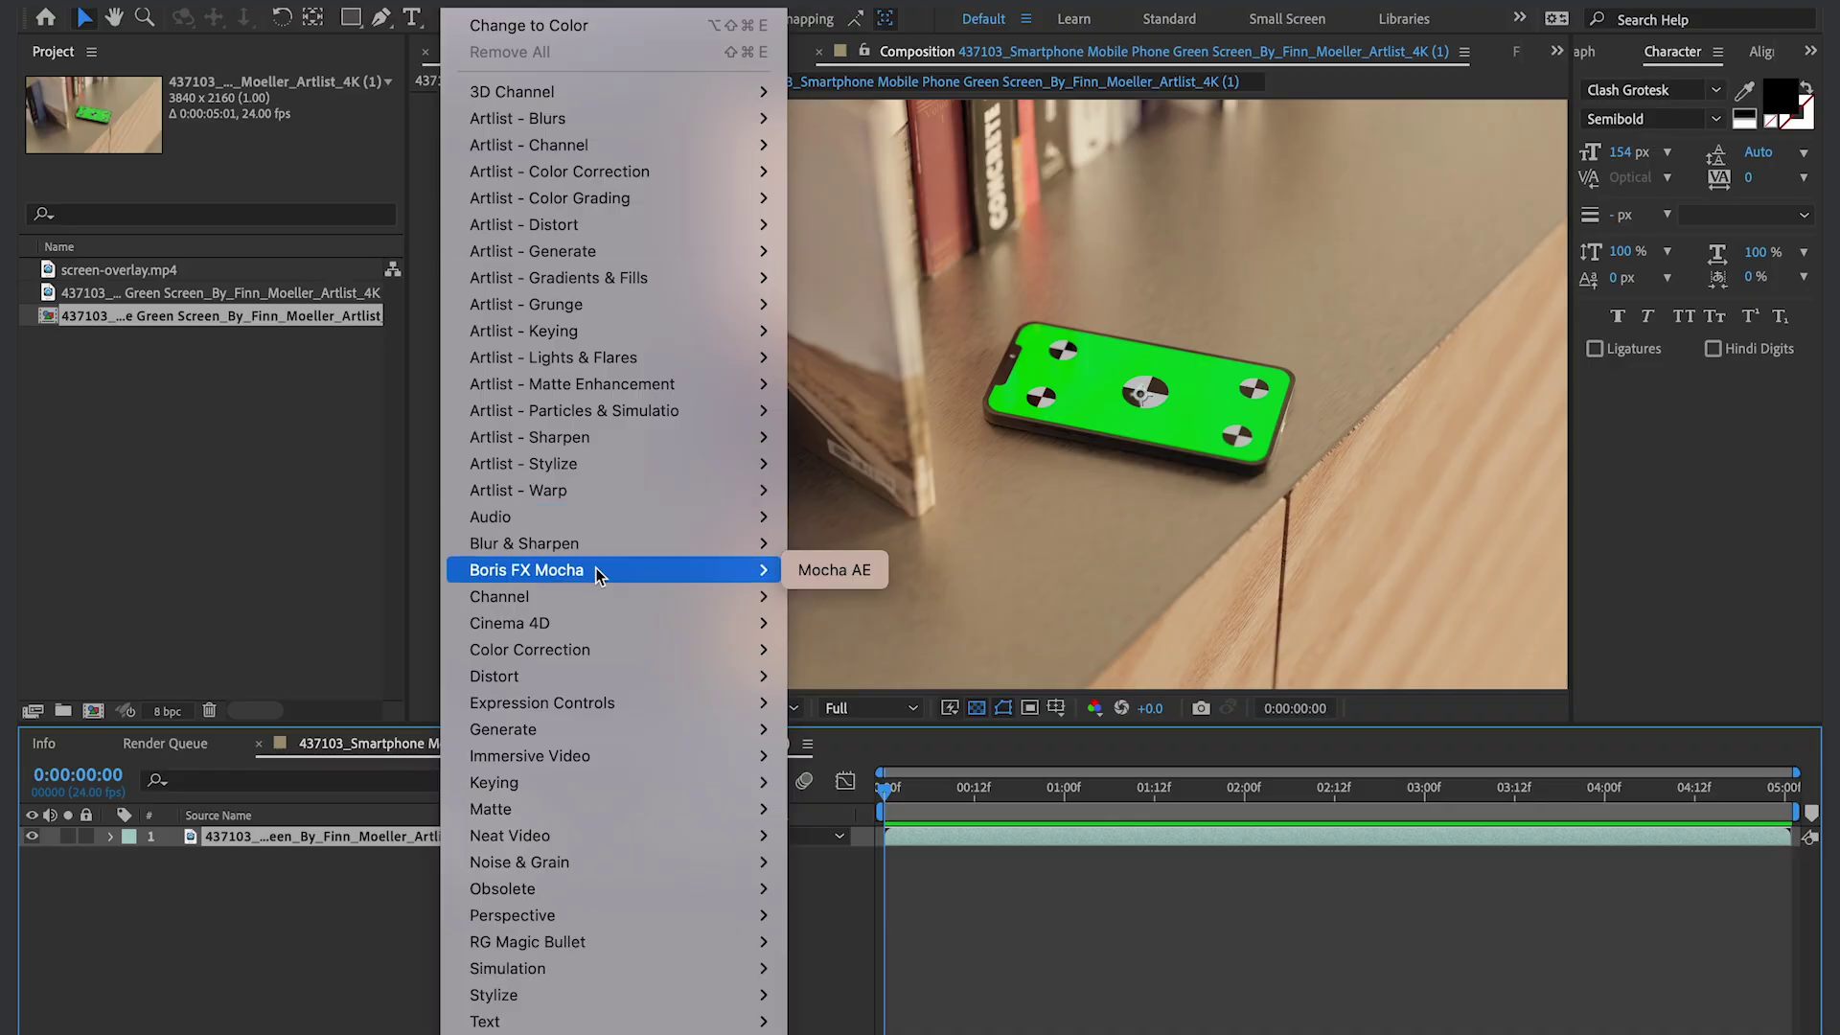
left_click(816, 578)
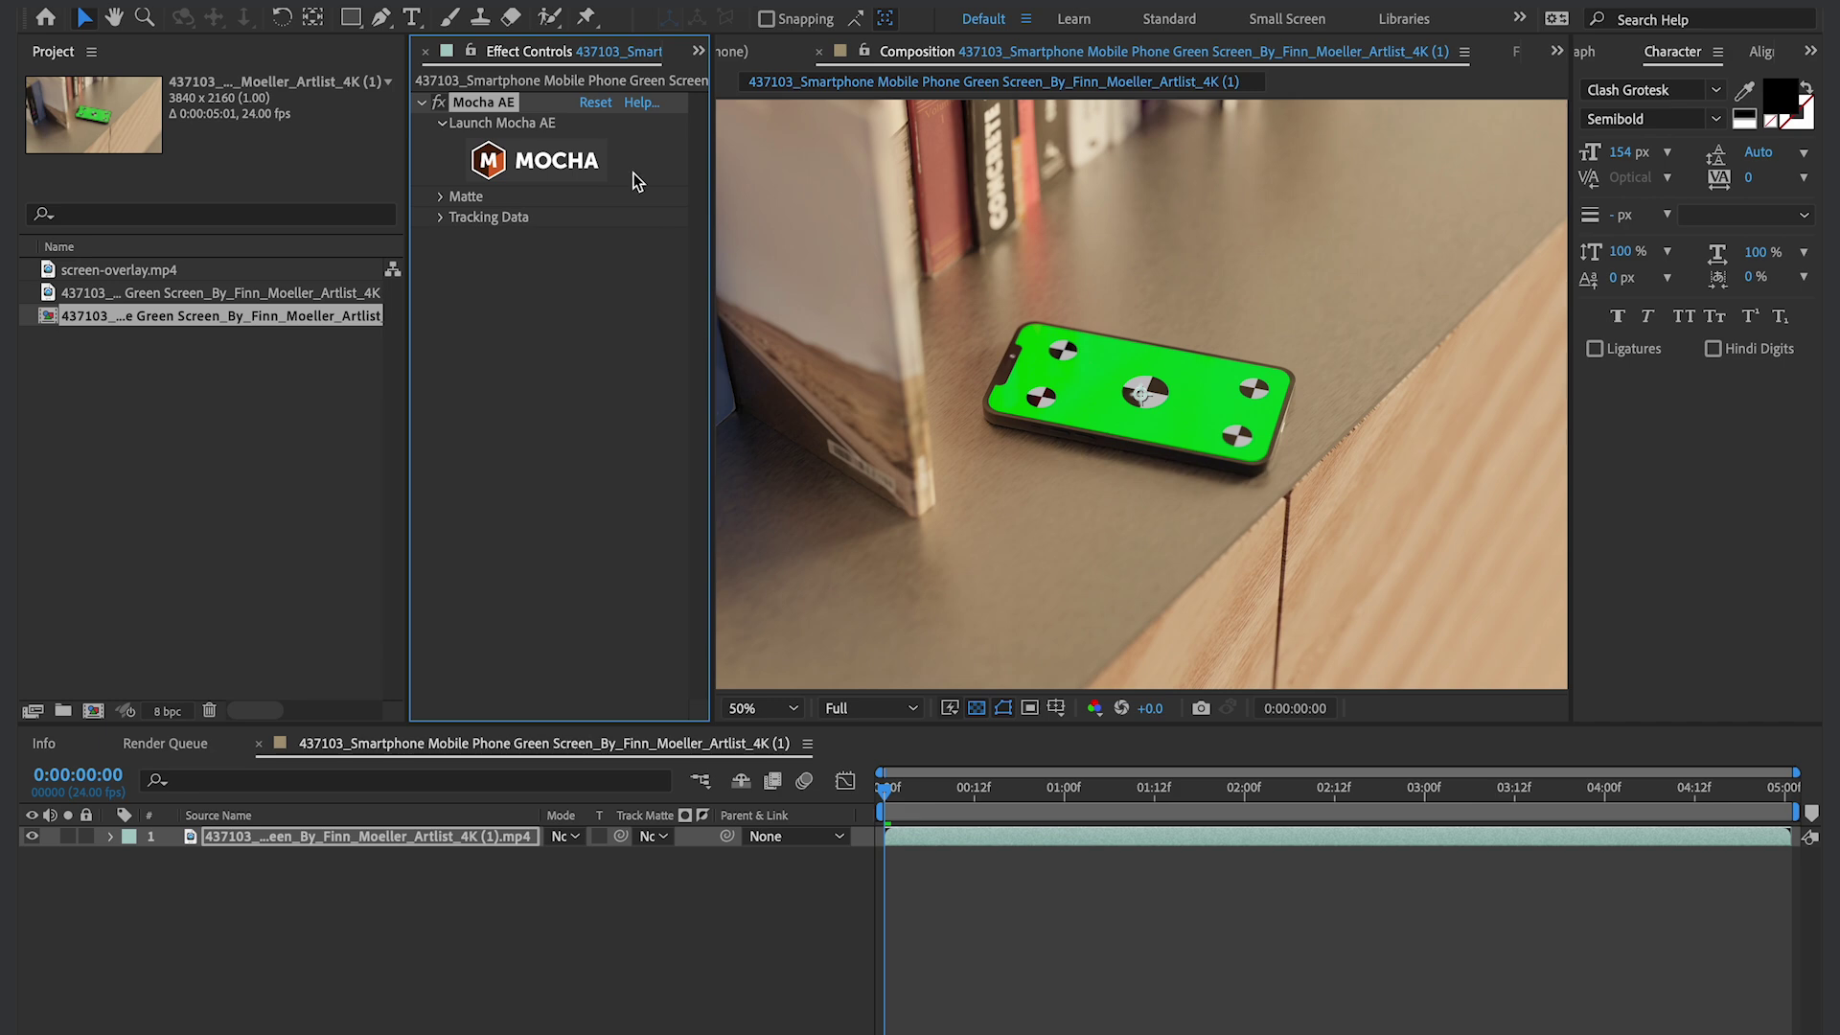
left_click(532, 162)
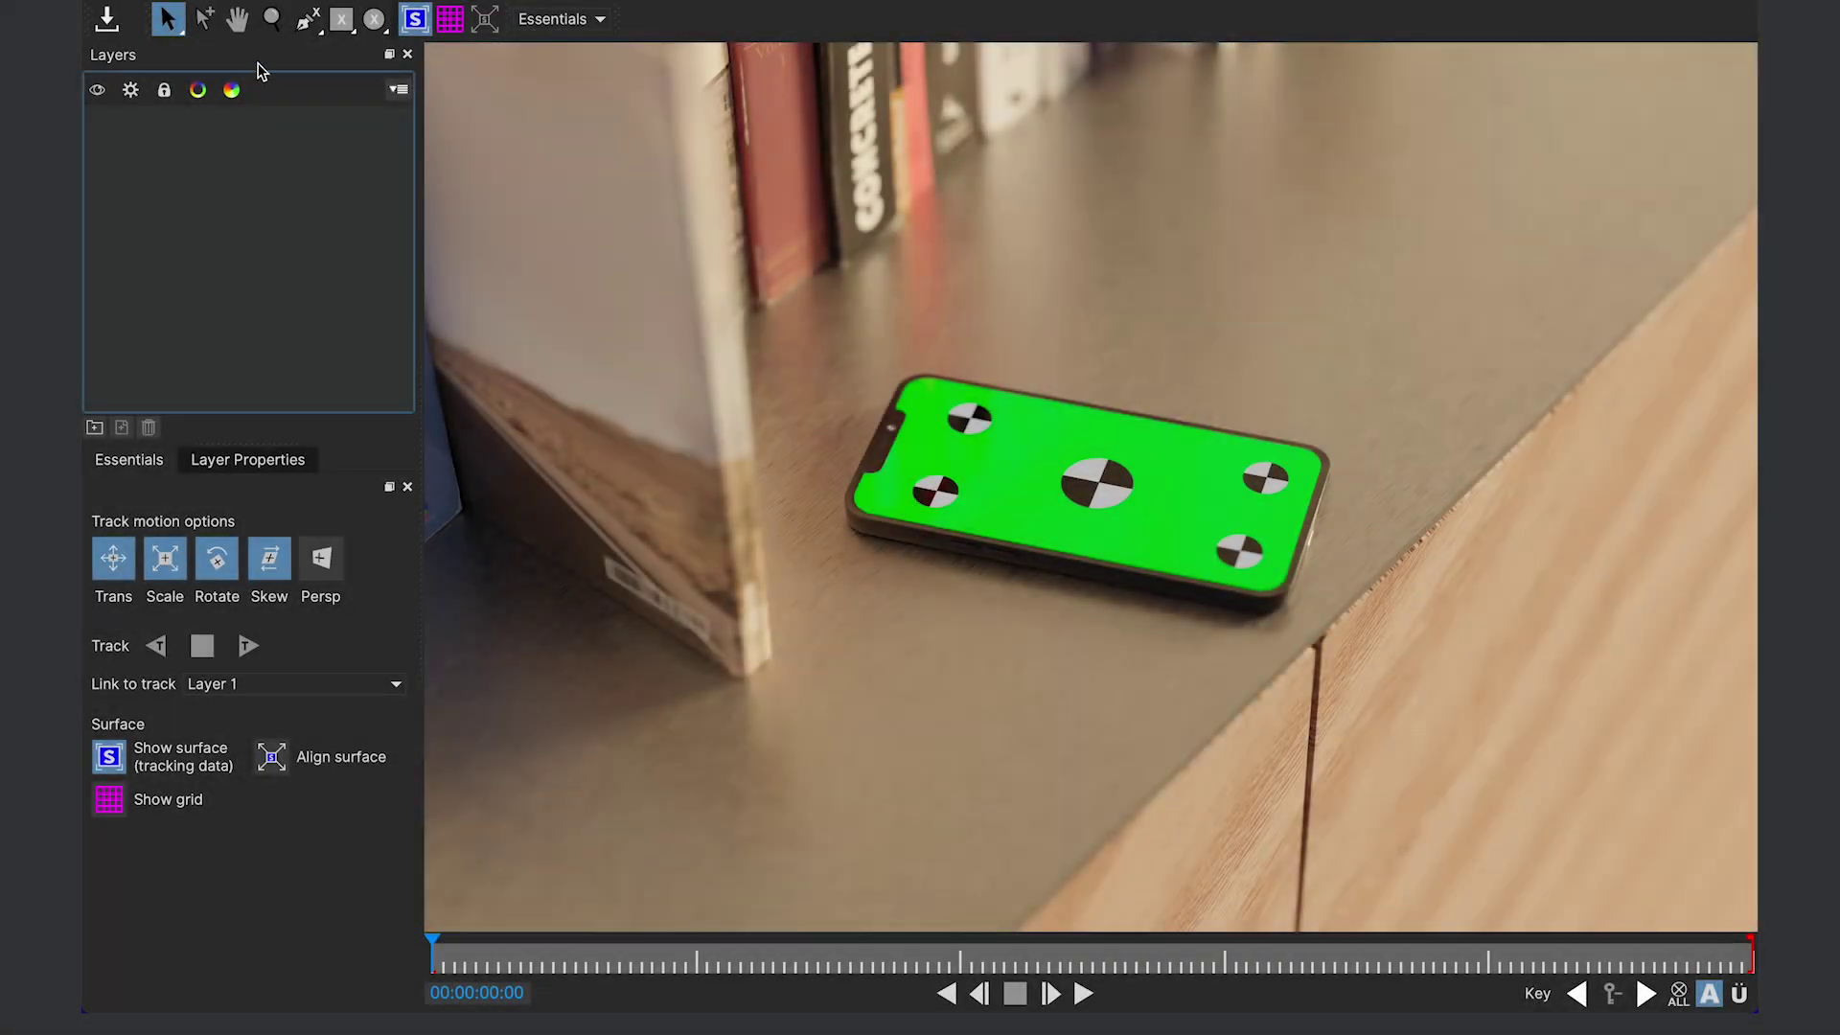
- Draw an X-Spline through the phone's corner markers and close it on the first point
left_click(308, 31)
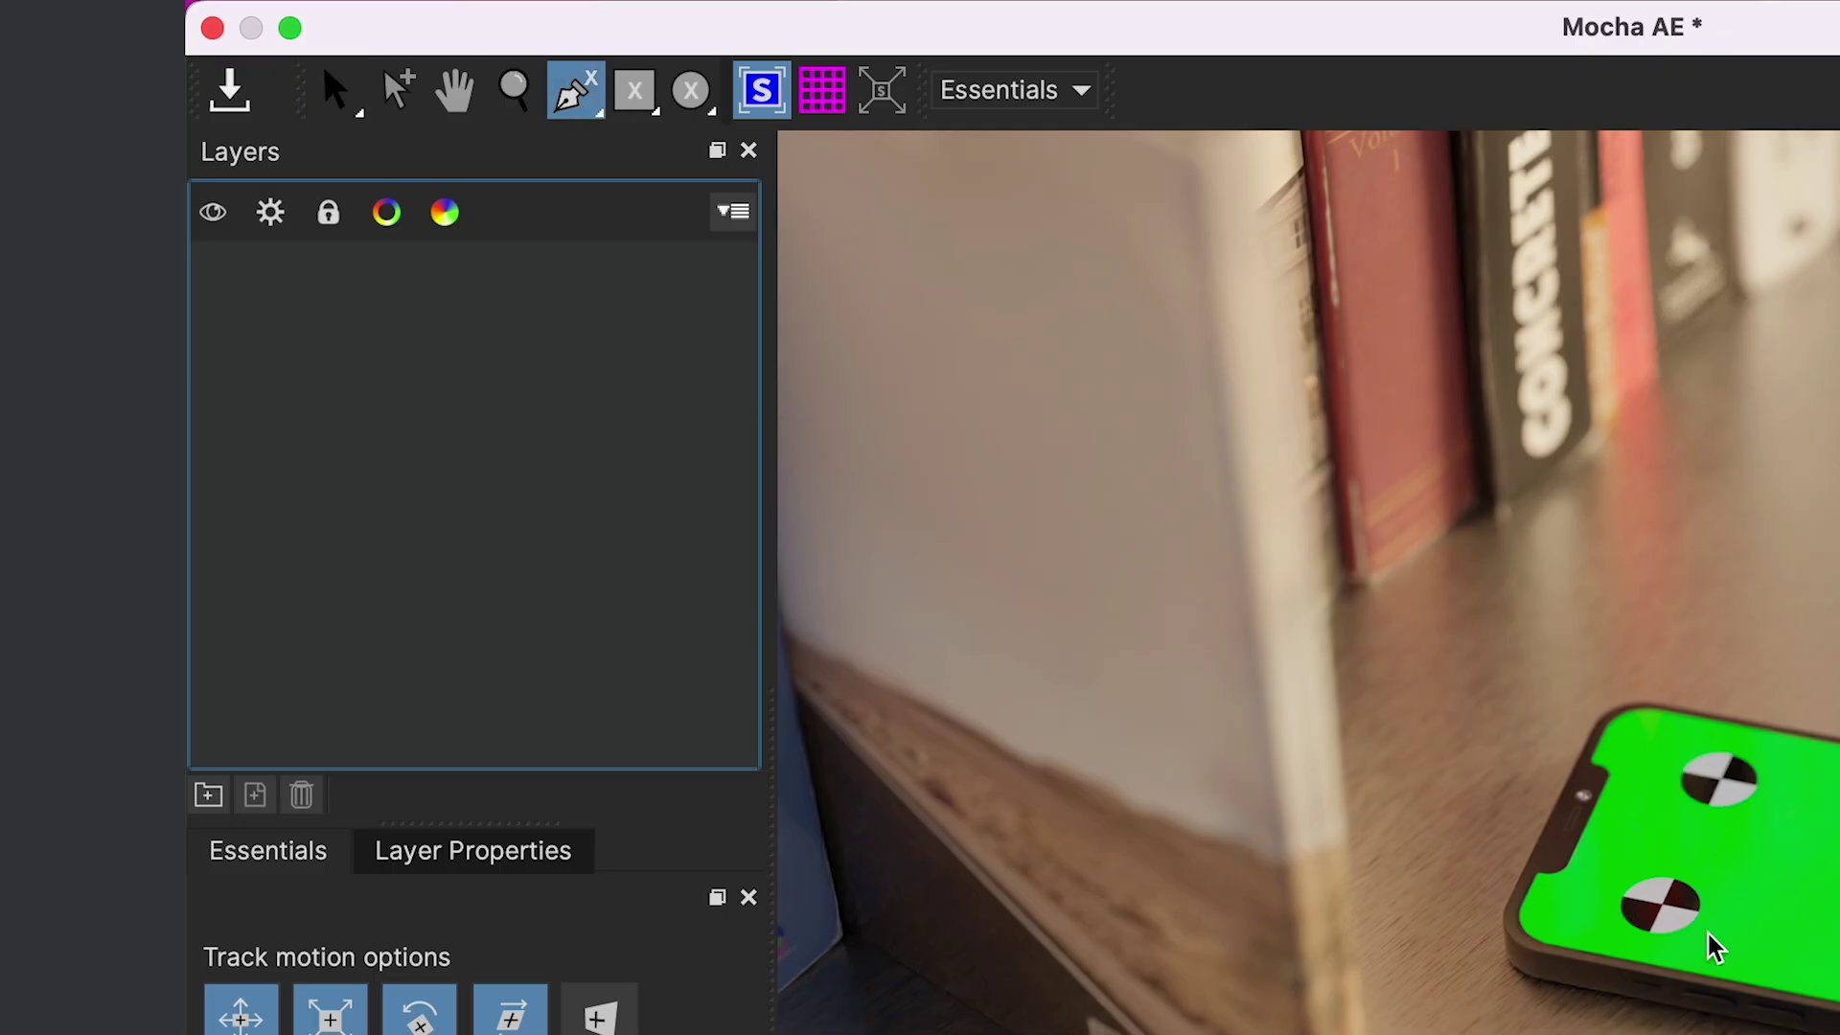
scroll(965, 515, "up", 5)
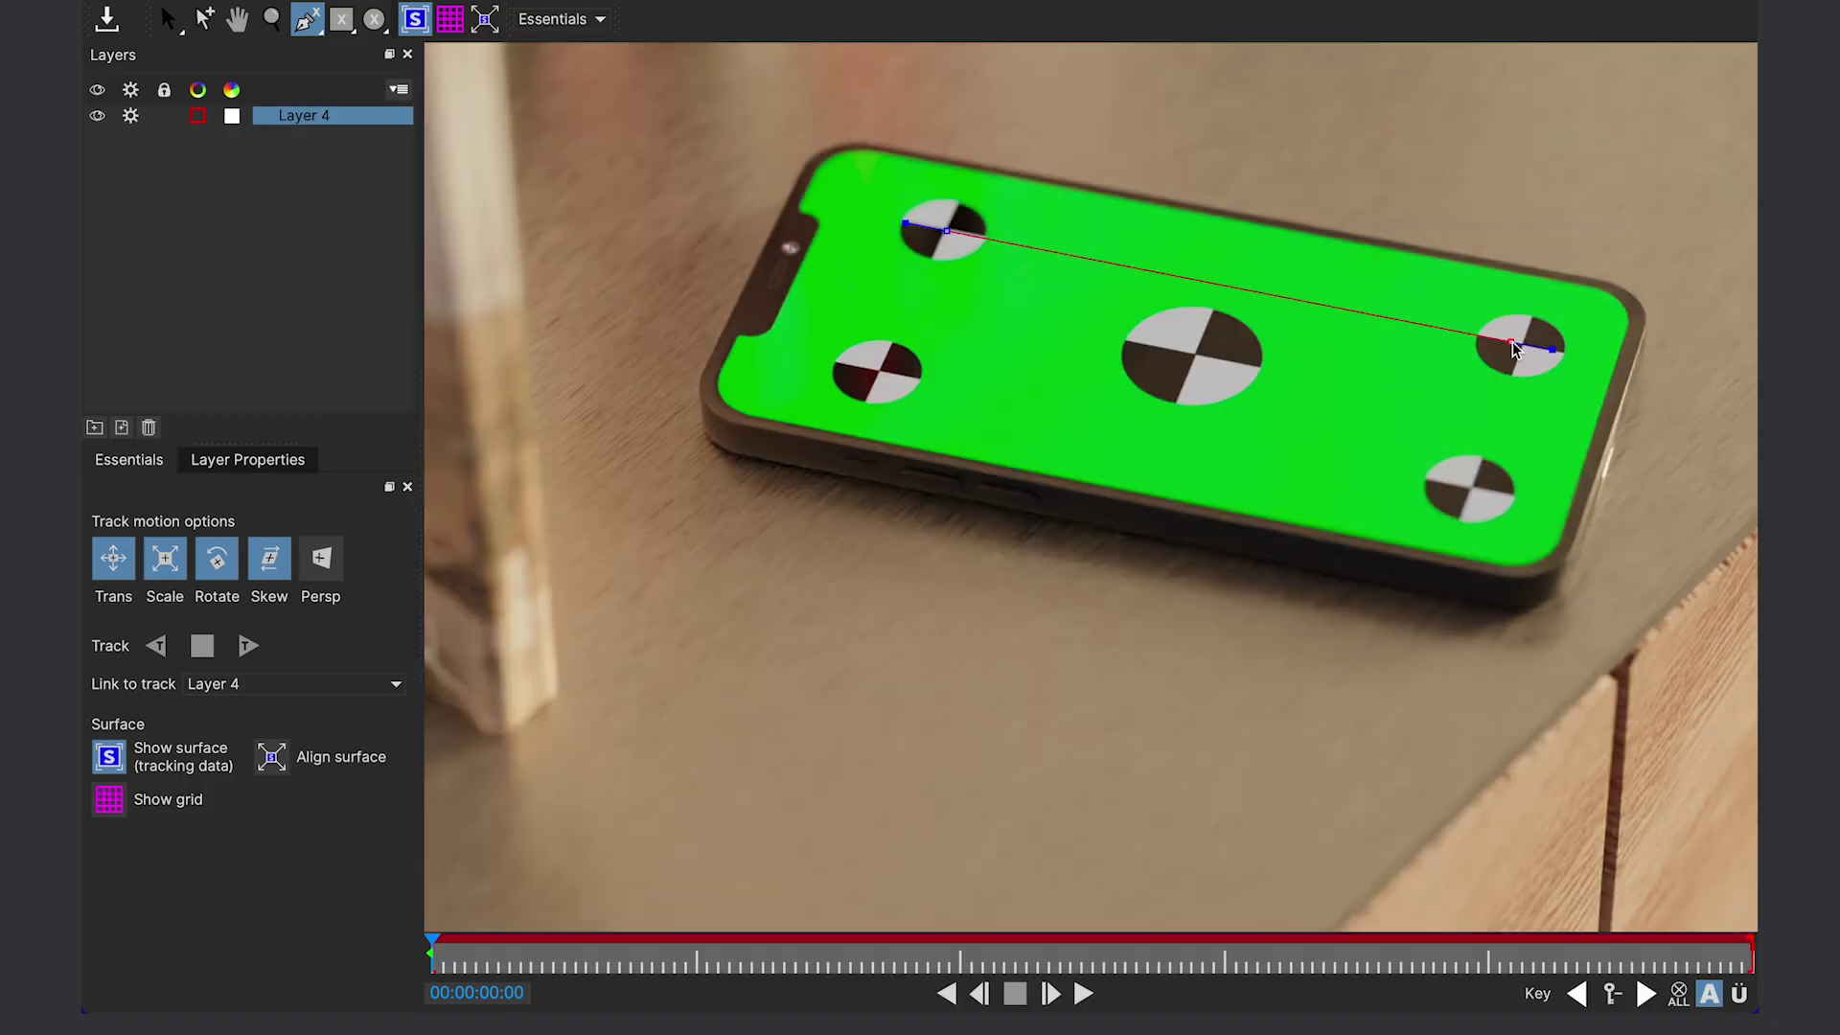
left_click(1466, 484)
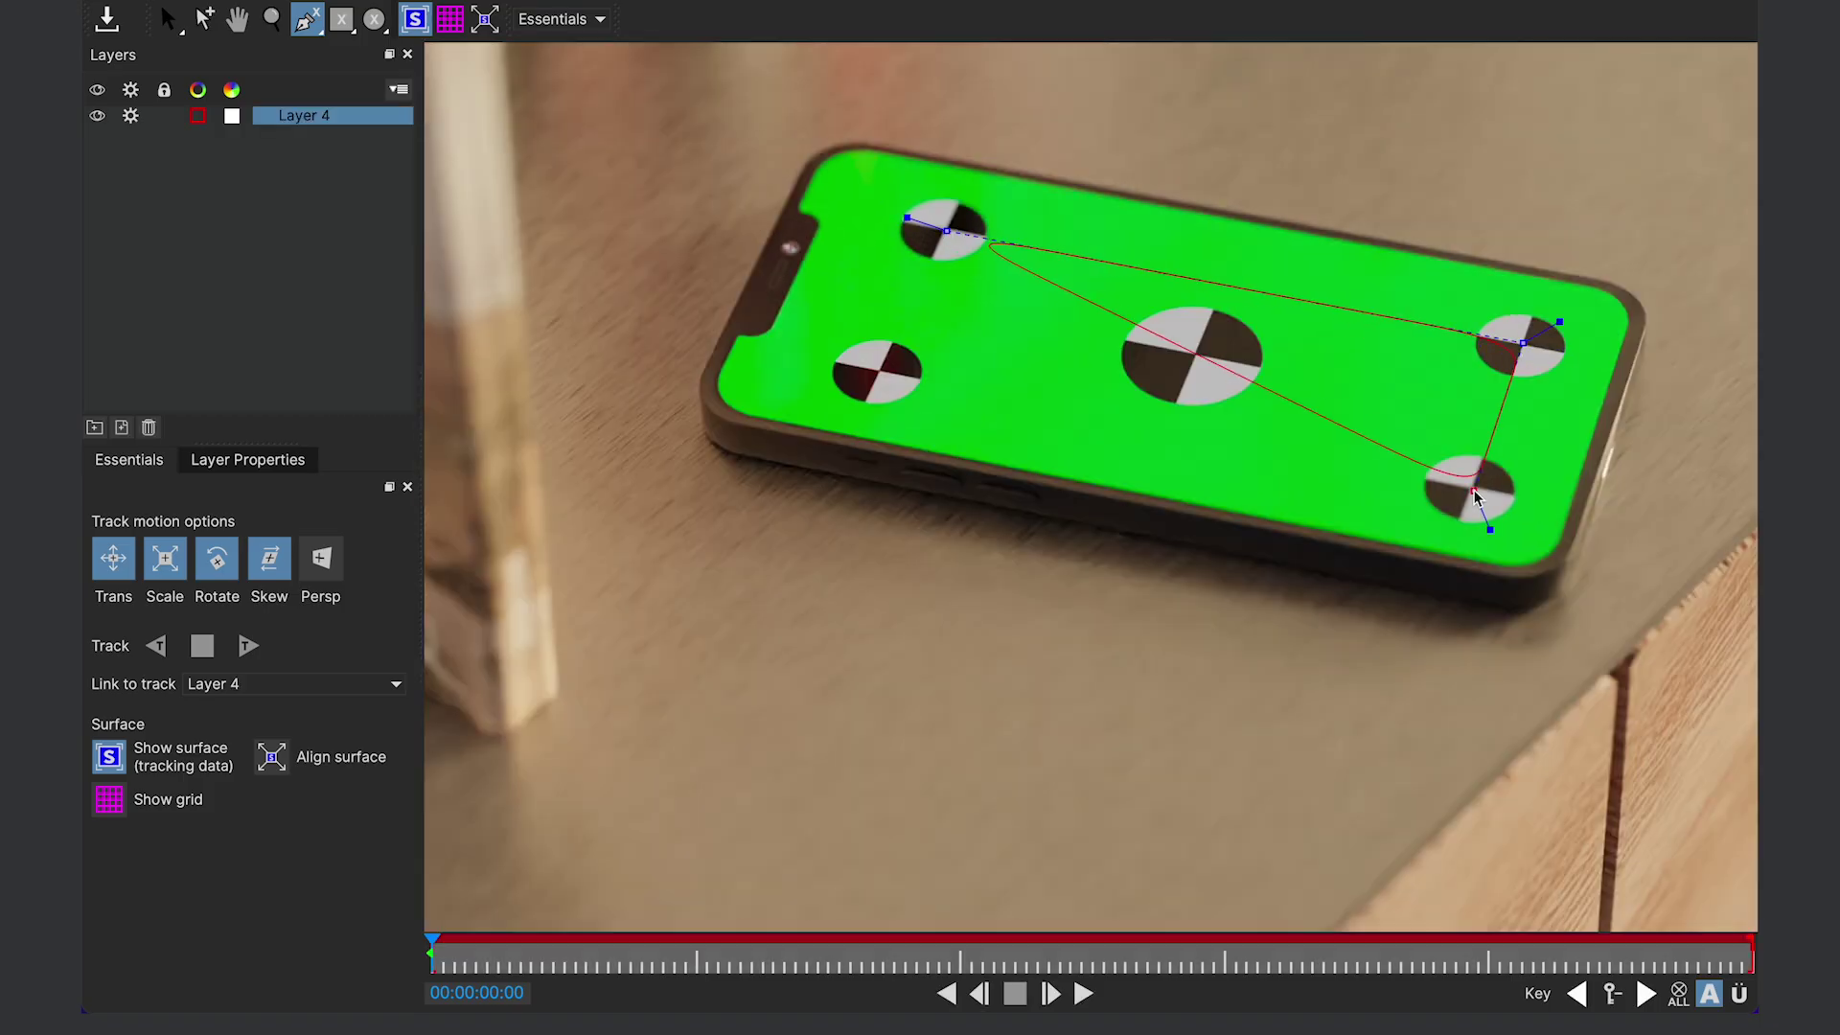
left_click(875, 374)
left_click(878, 375)
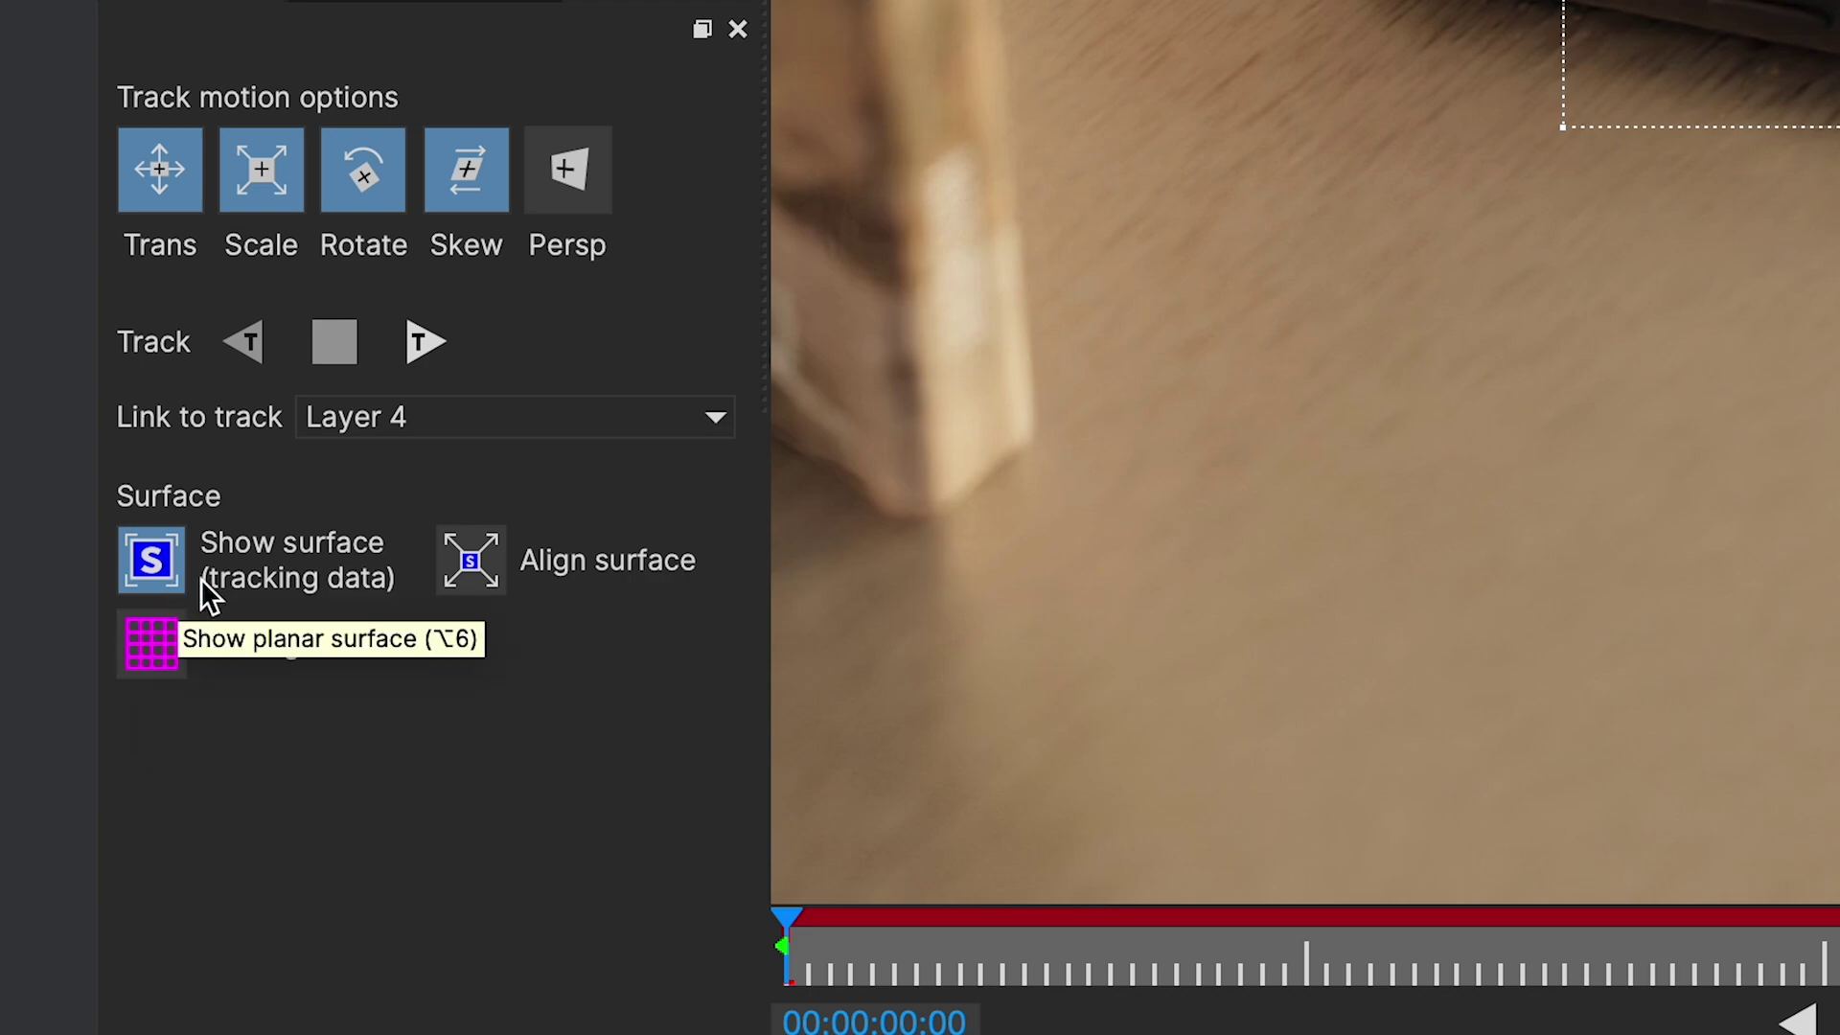
- With the grid shown, pin the four surface corners to the phone's corners and track forward
left_click(140, 642)
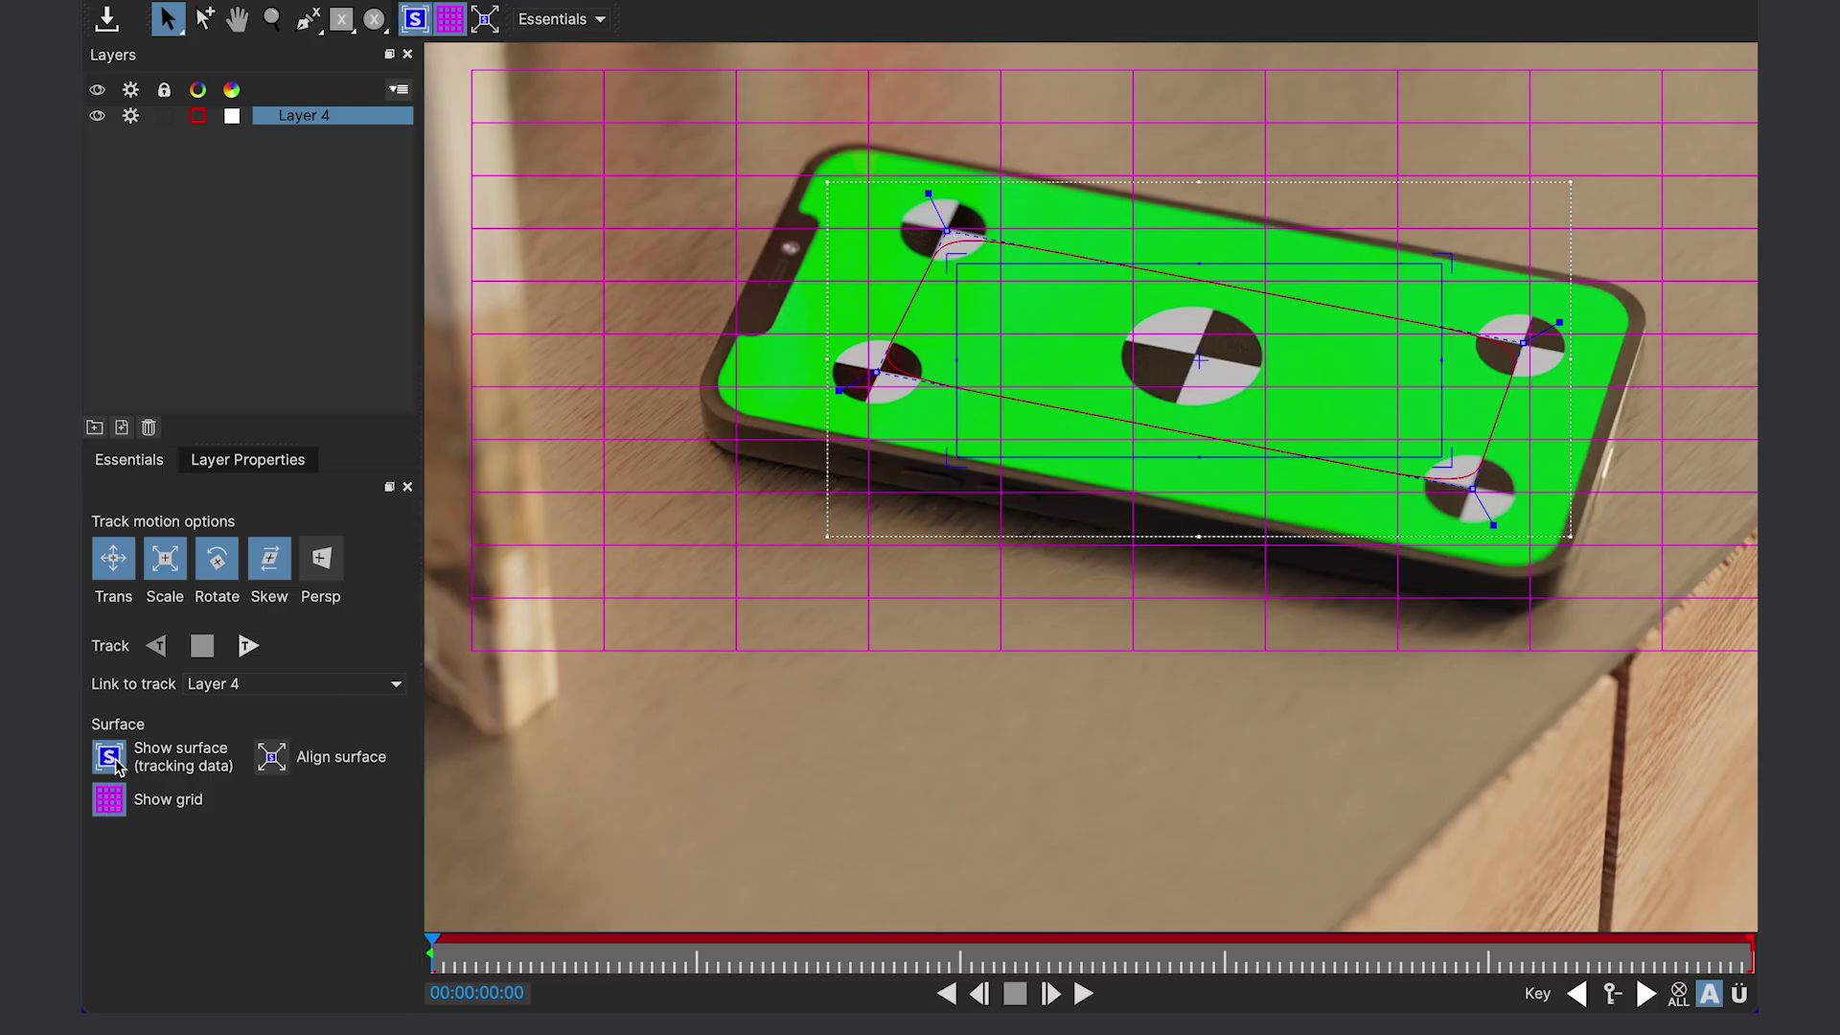
left_click_drag(964, 268, 829, 141)
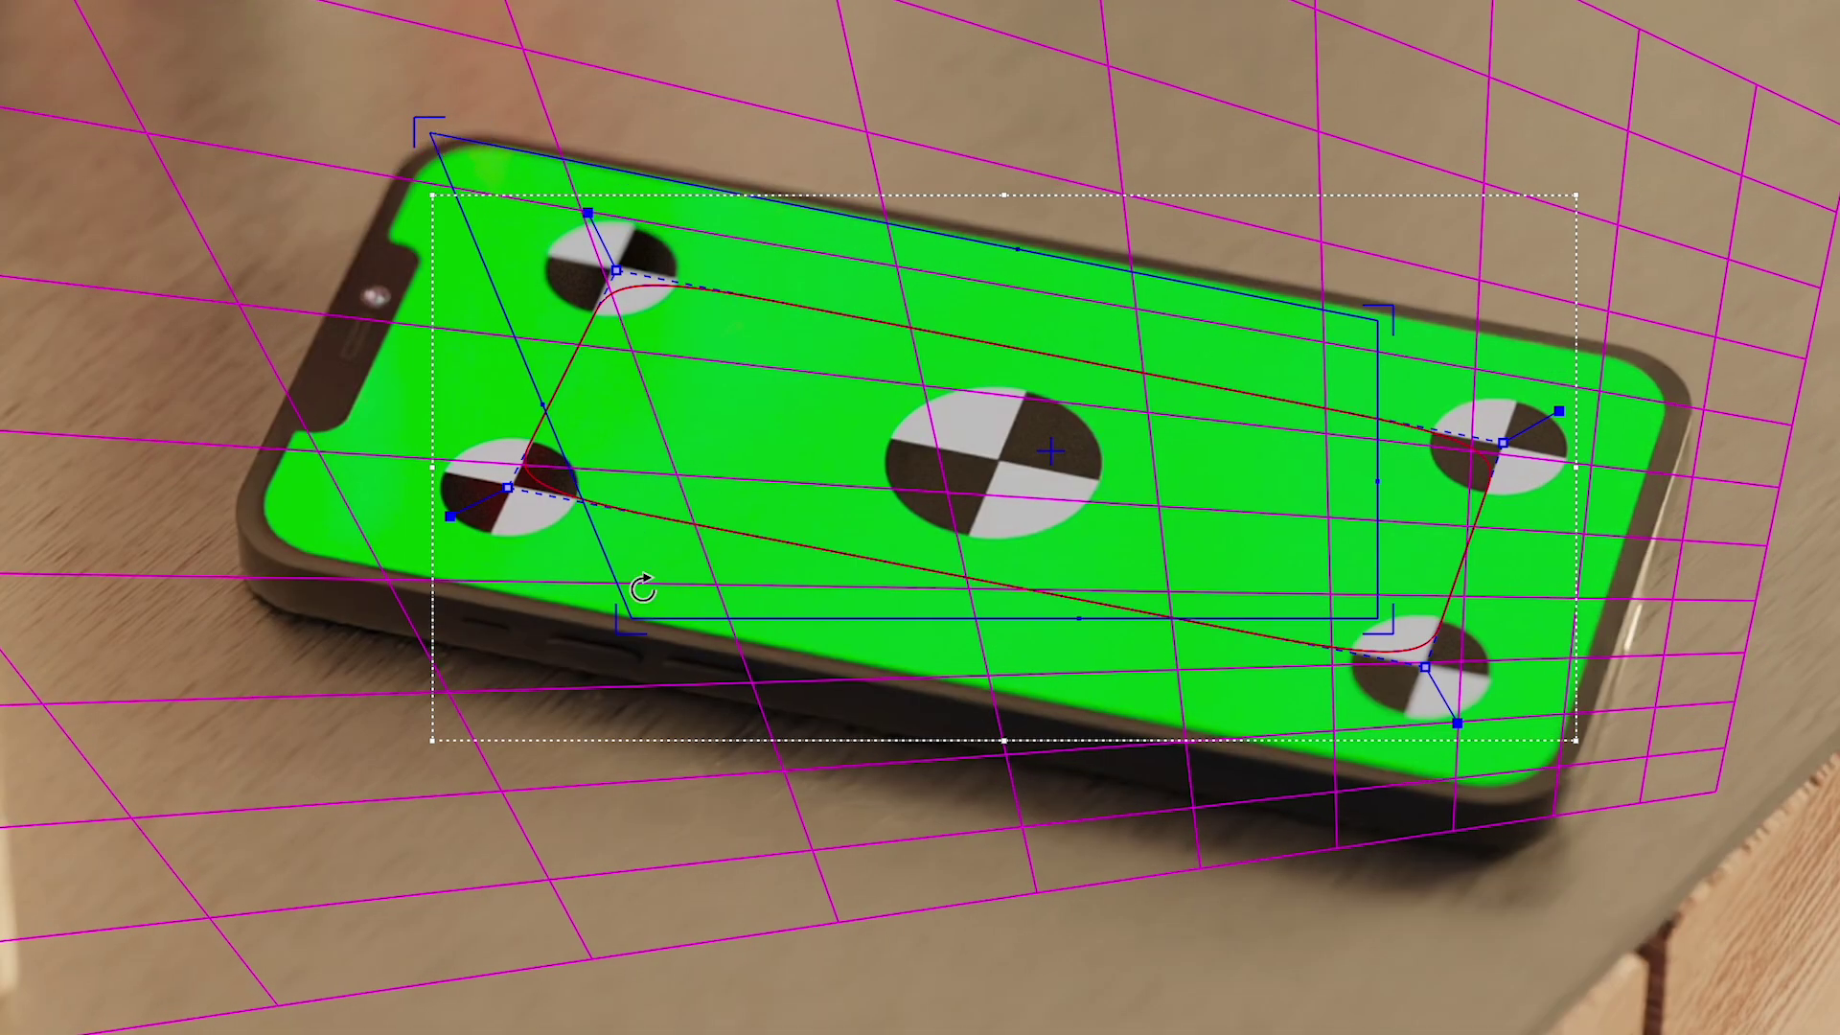
left_click_drag(628, 617, 247, 539)
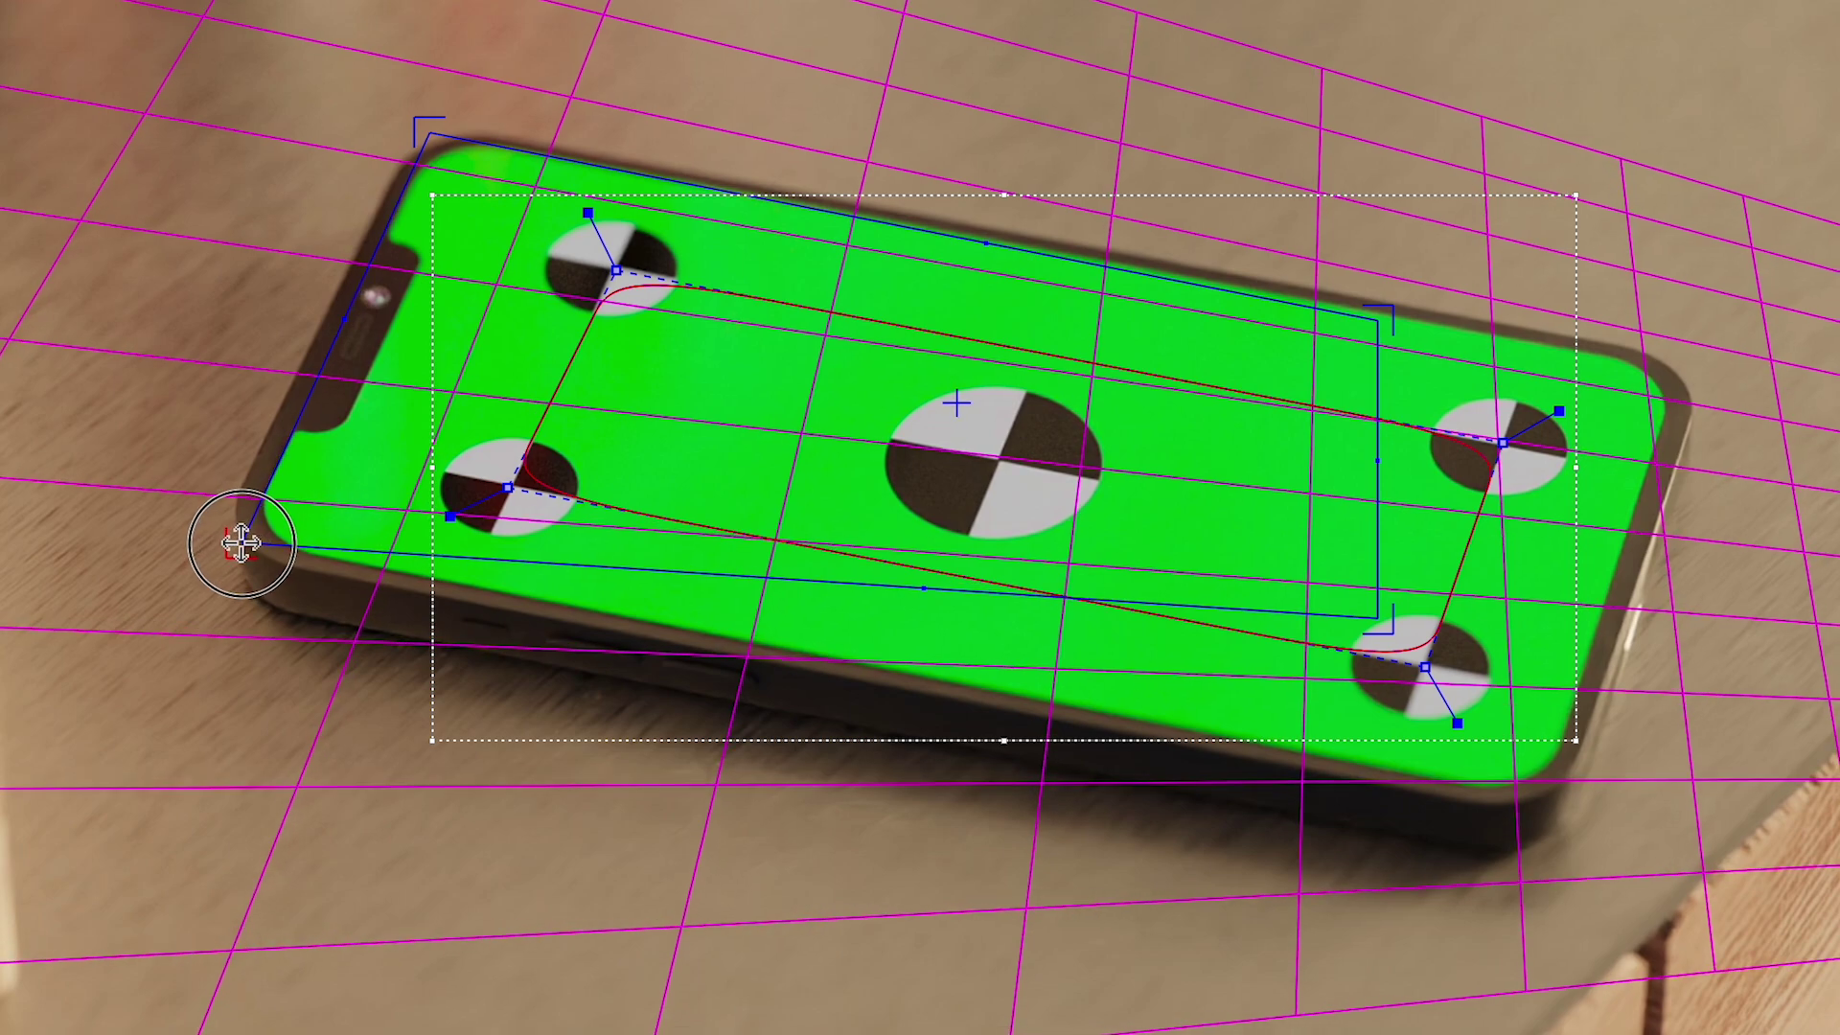
left_click_drag(1379, 618, 1552, 801)
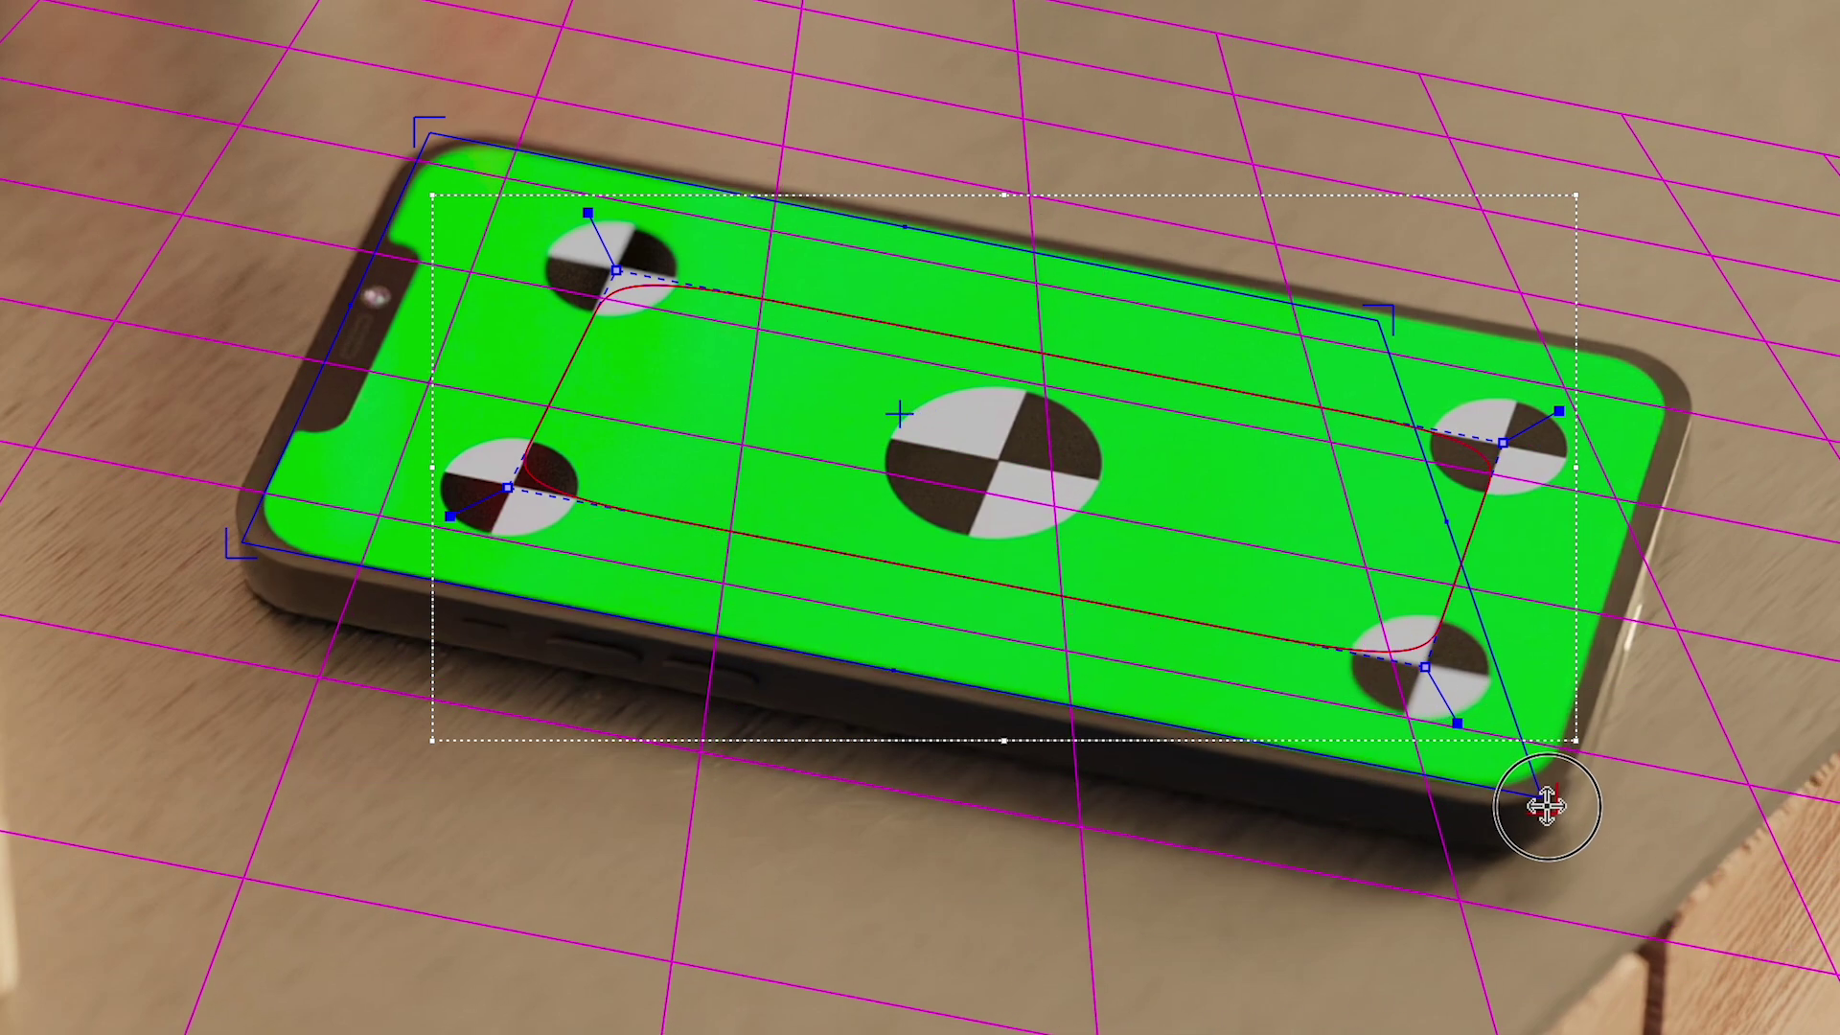
left_click_drag(1376, 307, 1676, 379)
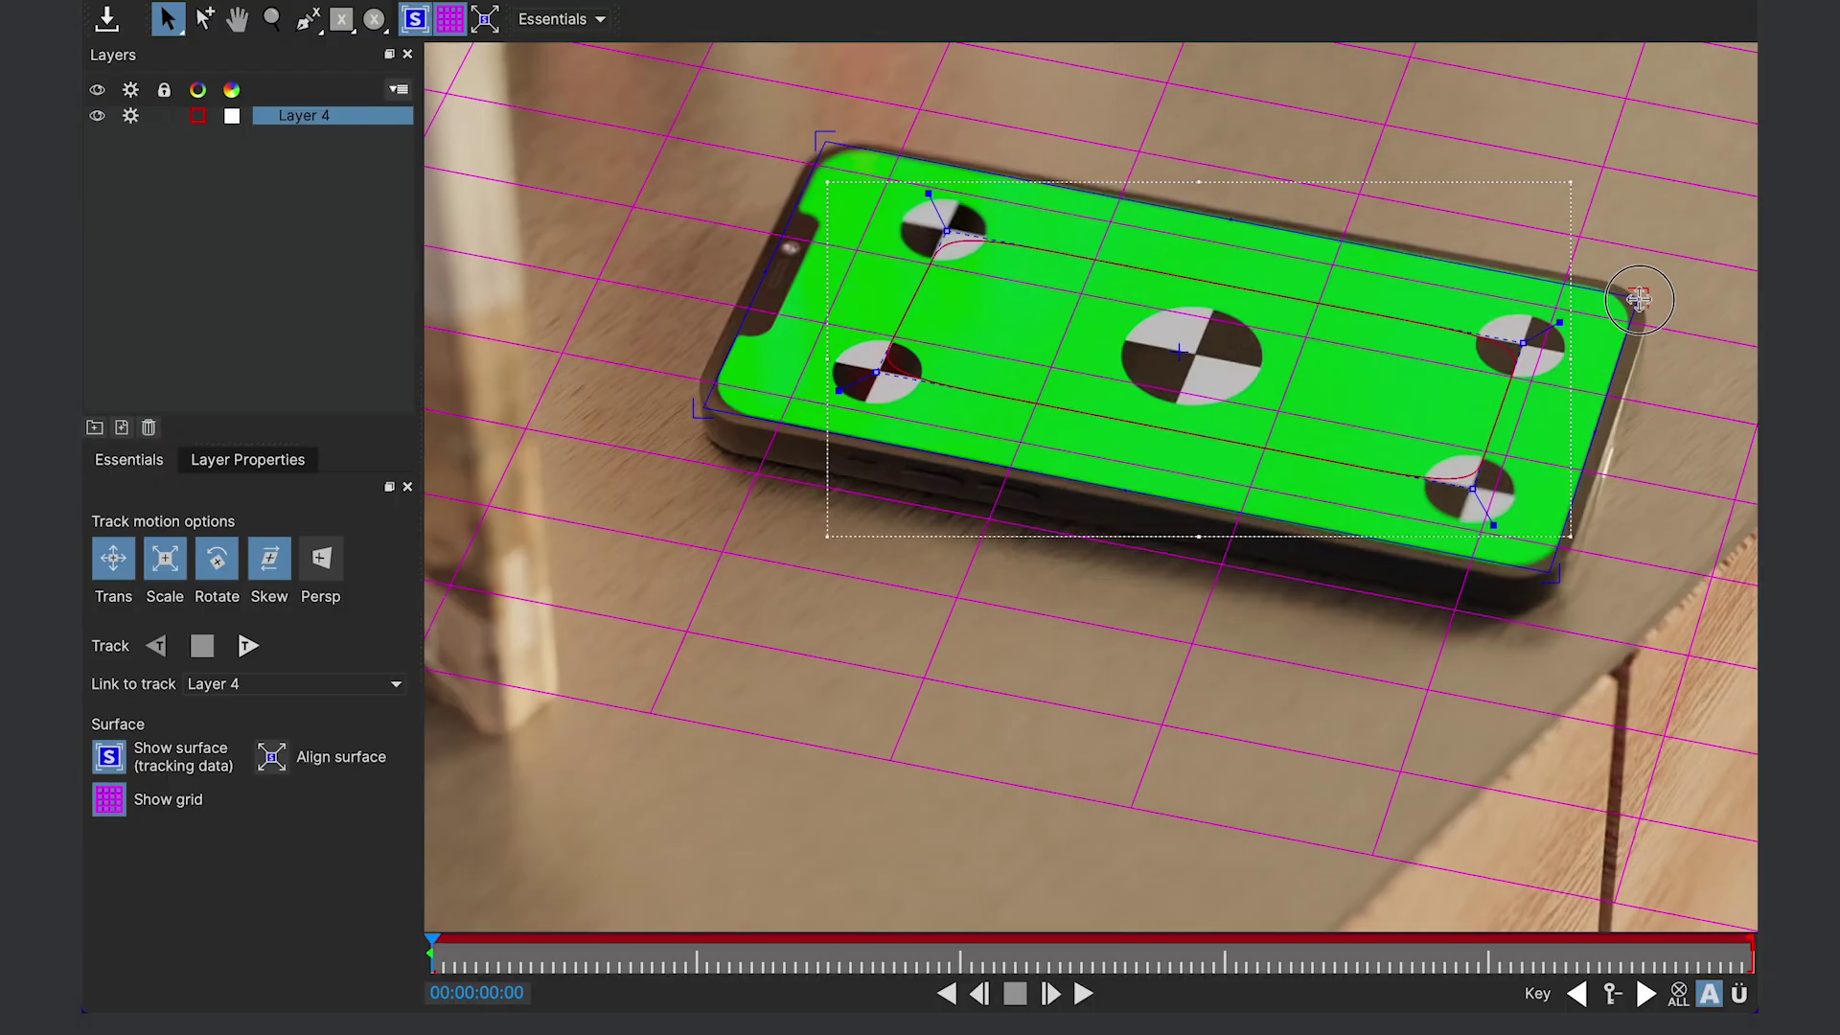
scroll(1676, 378, "down", 3)
left_click(248, 649)
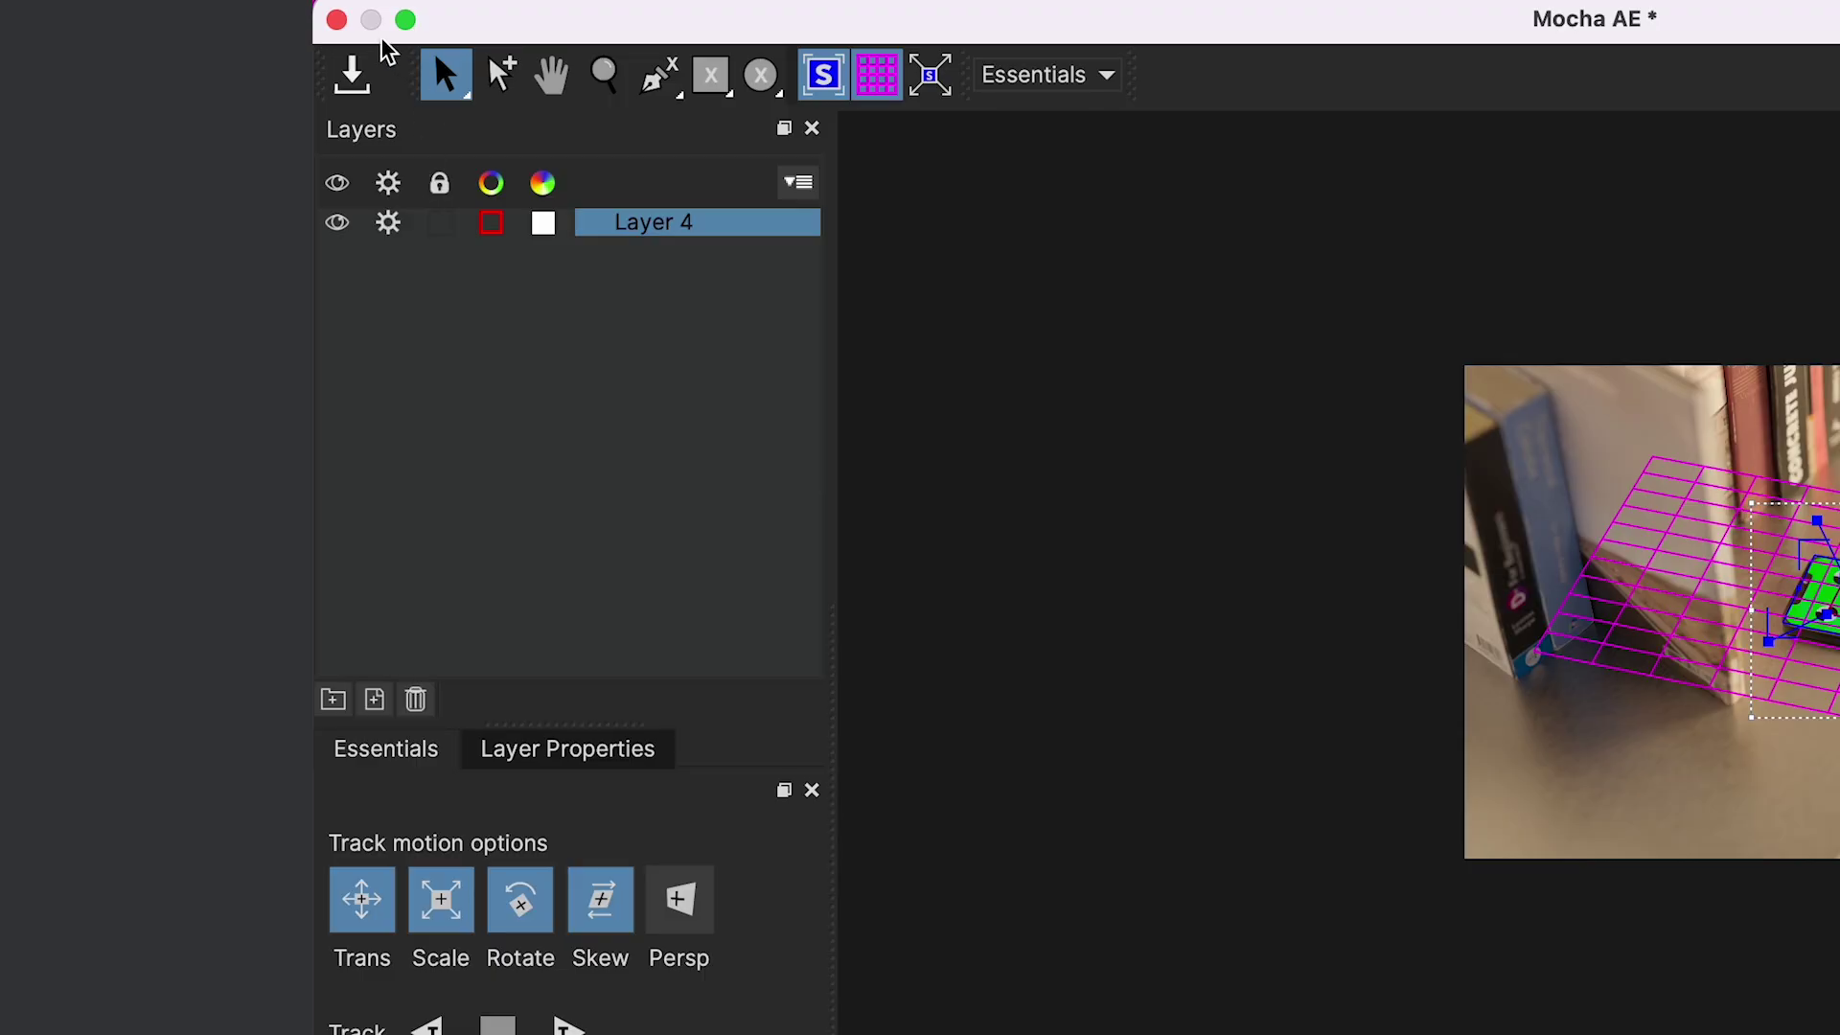
- Save the Mocha tracking project and quit Mocha AE
left_click(353, 77)
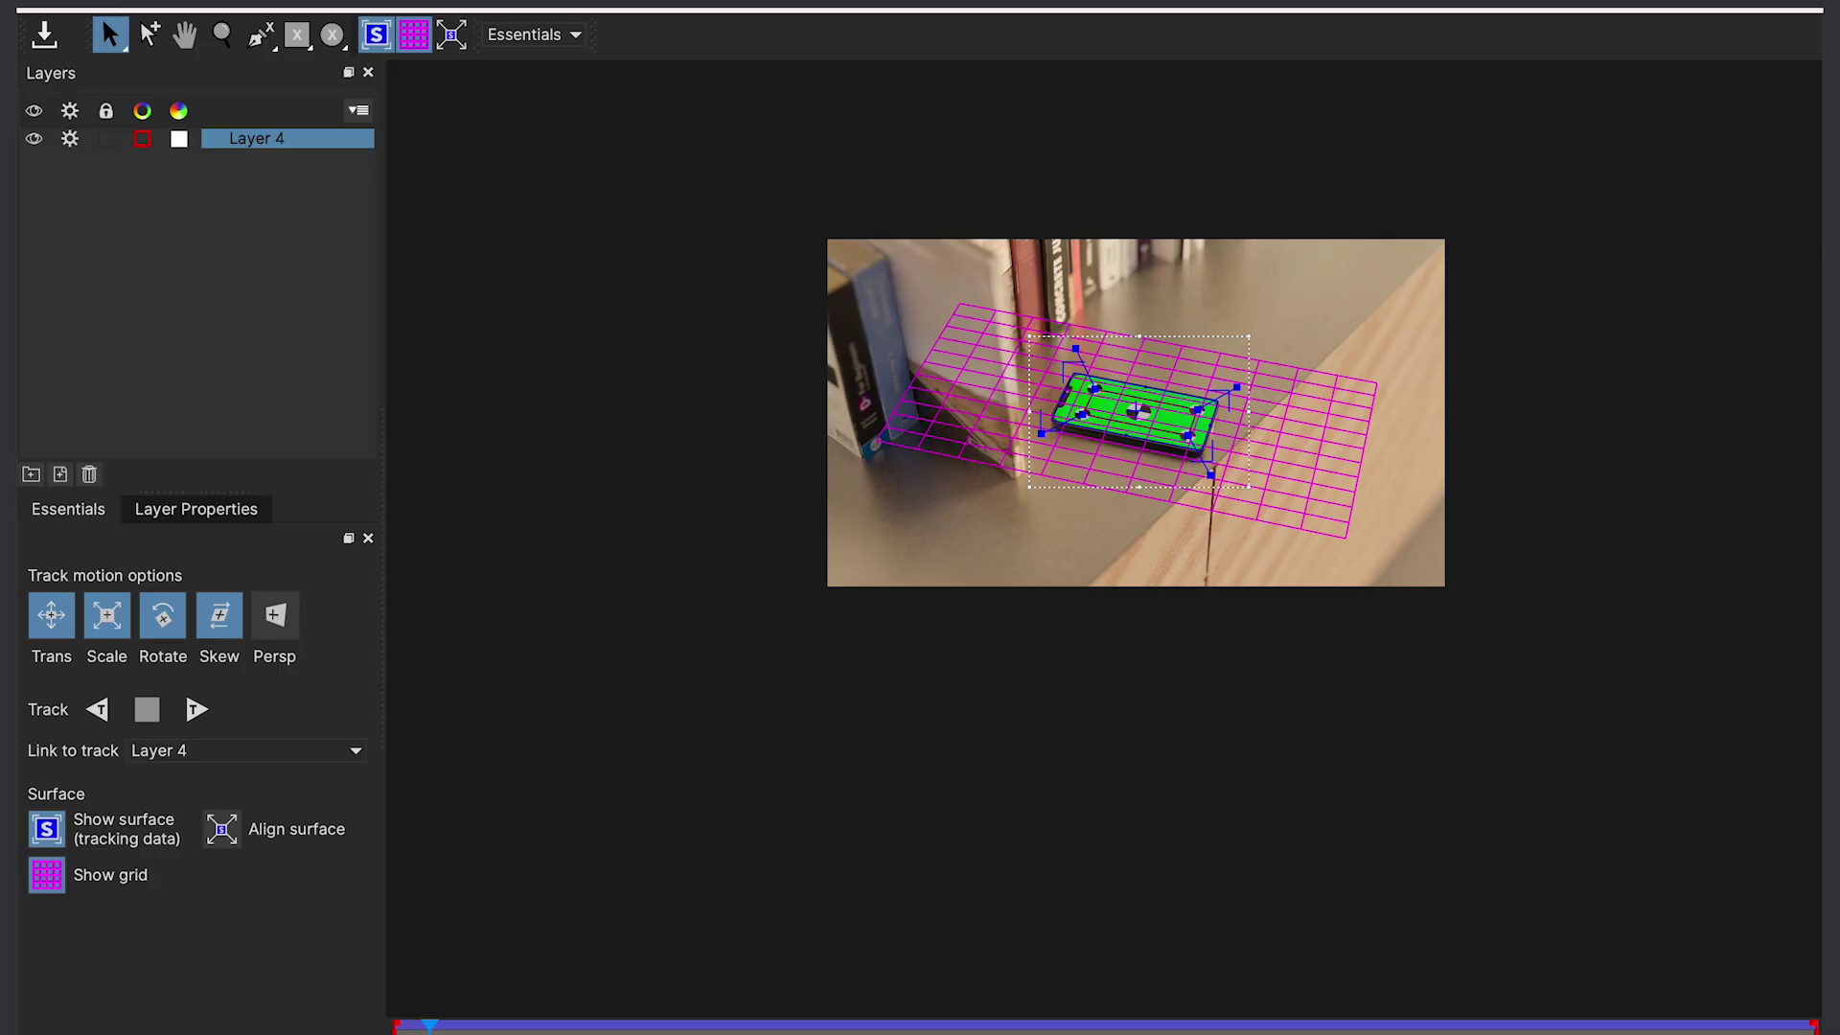
left_click(505, 58)
left_click(526, 321)
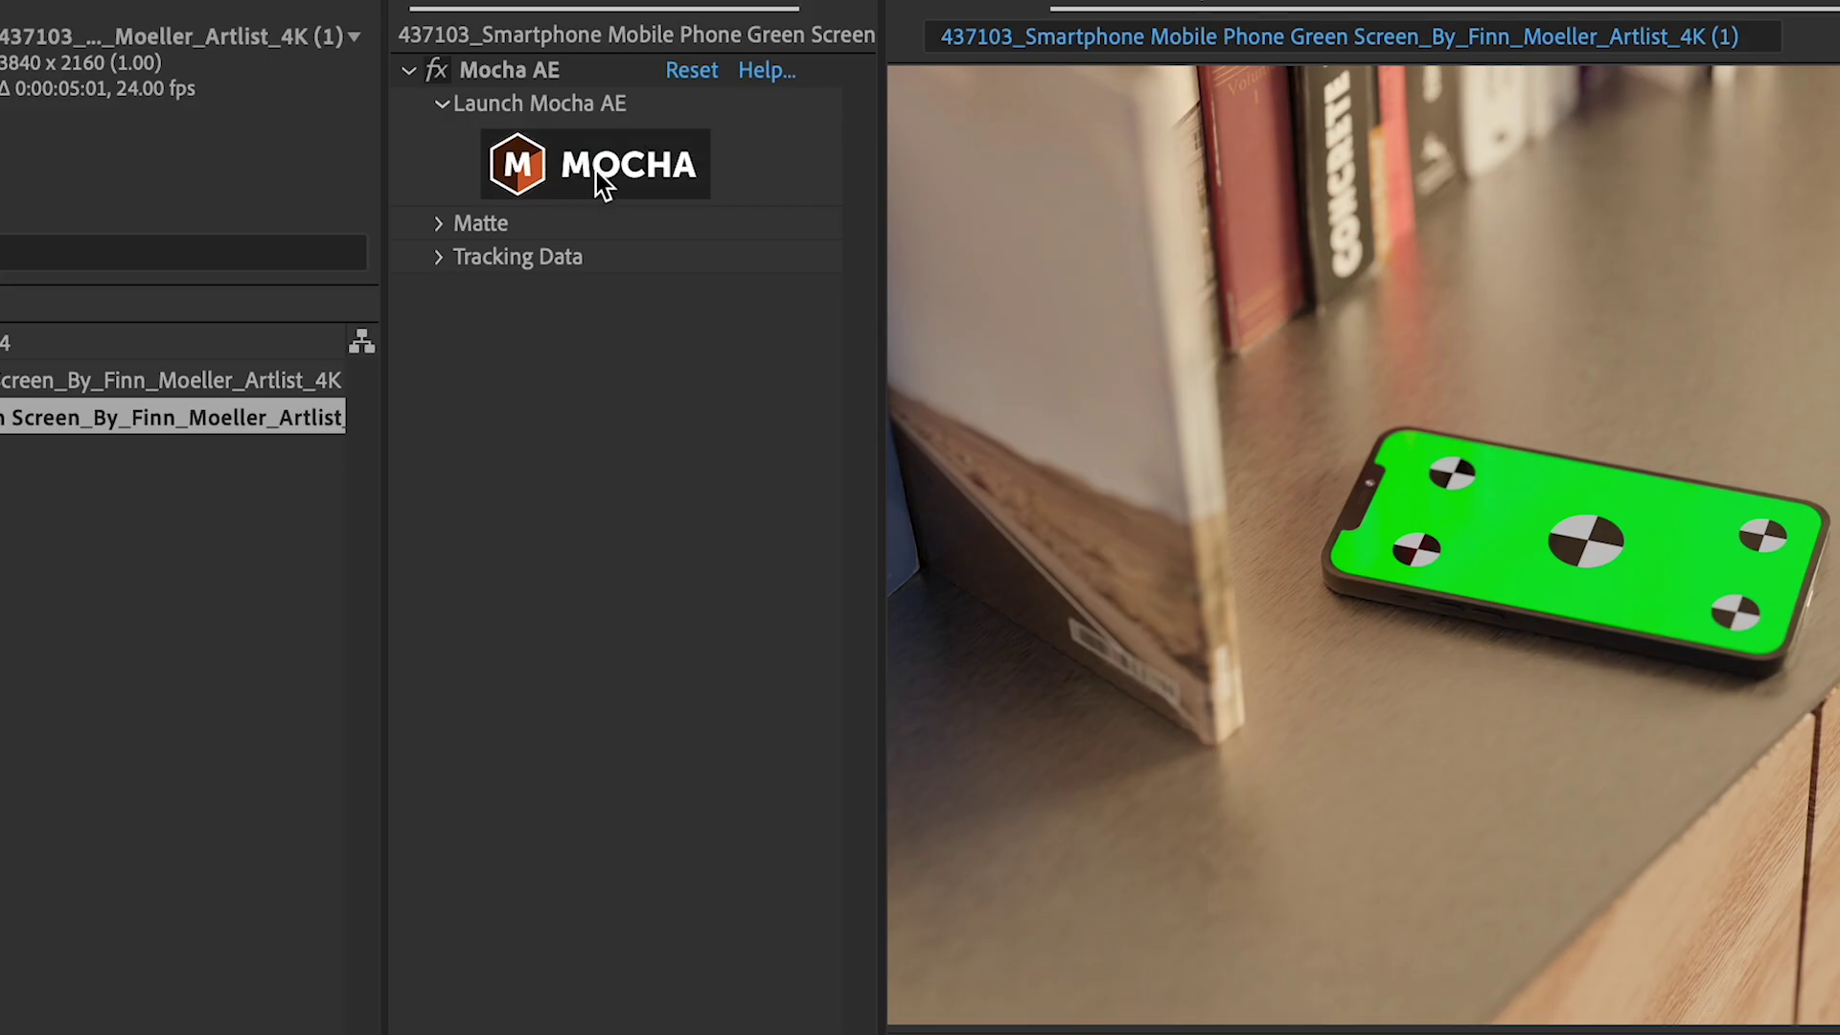
- Create Mocha track data from Layer 4, then add screen_overlay.mov to the composition
left_click(439, 257)
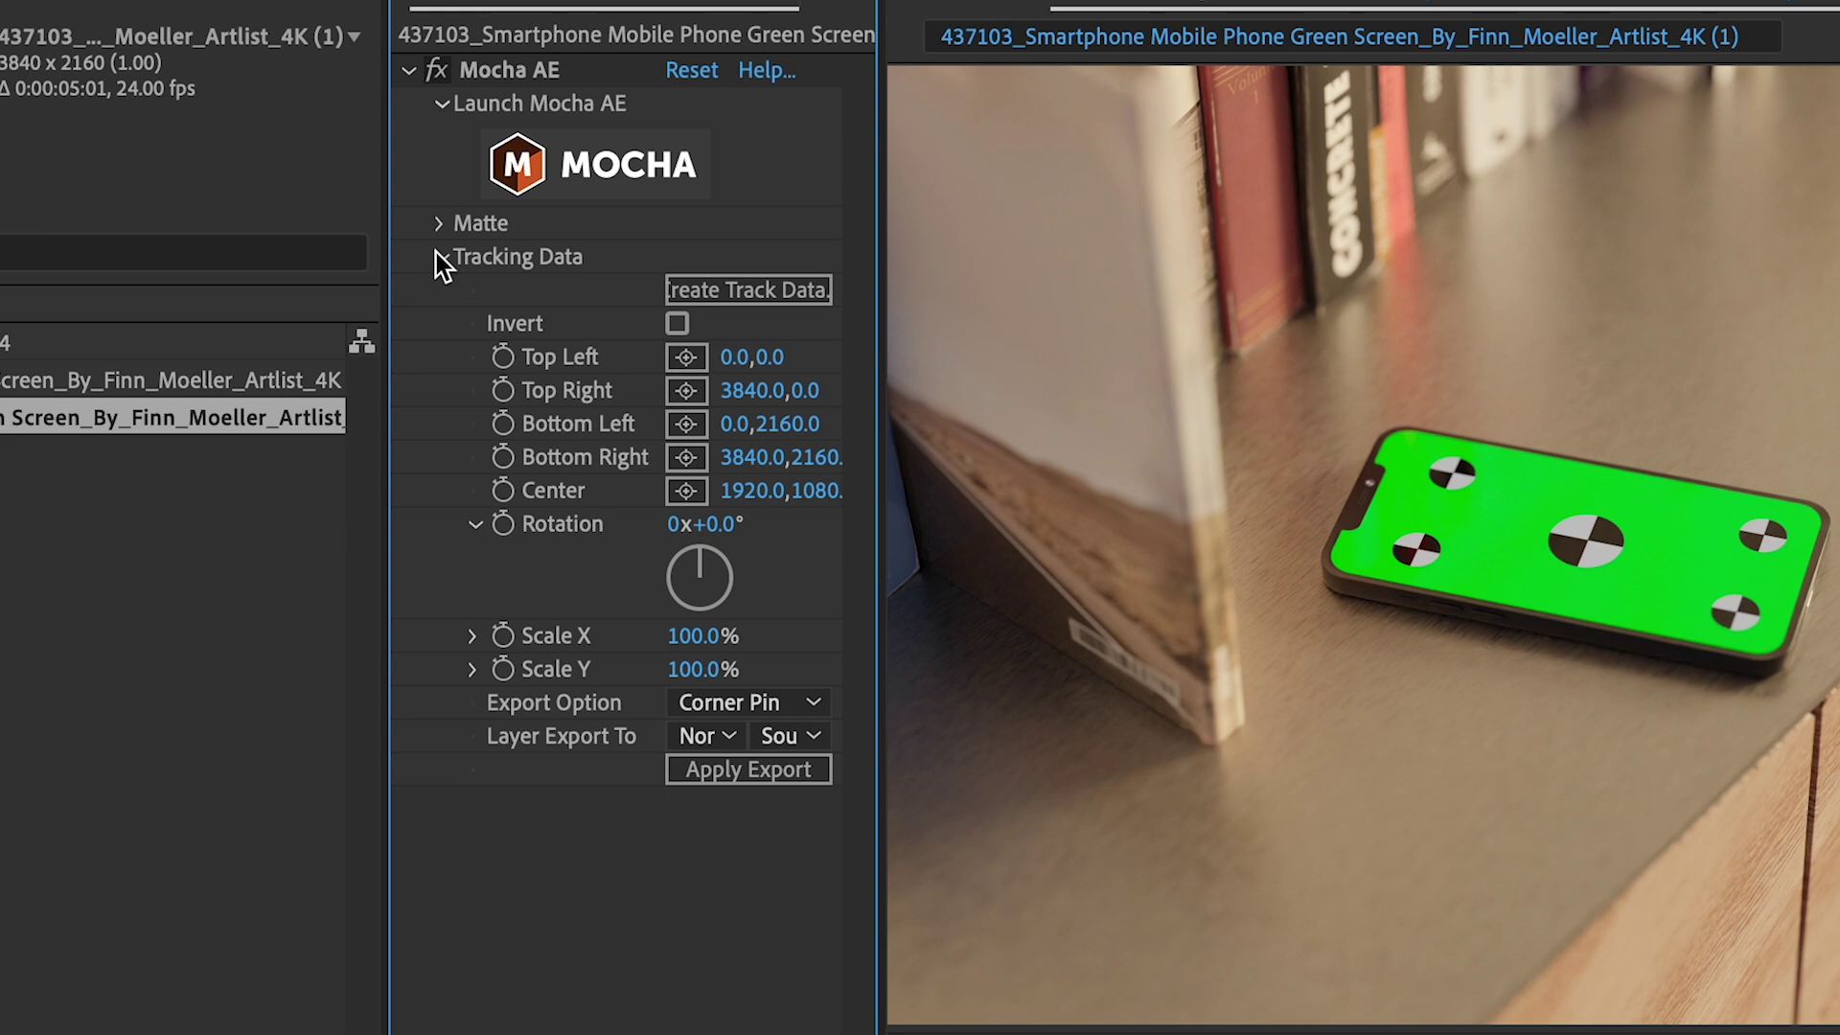
left_click(729, 291)
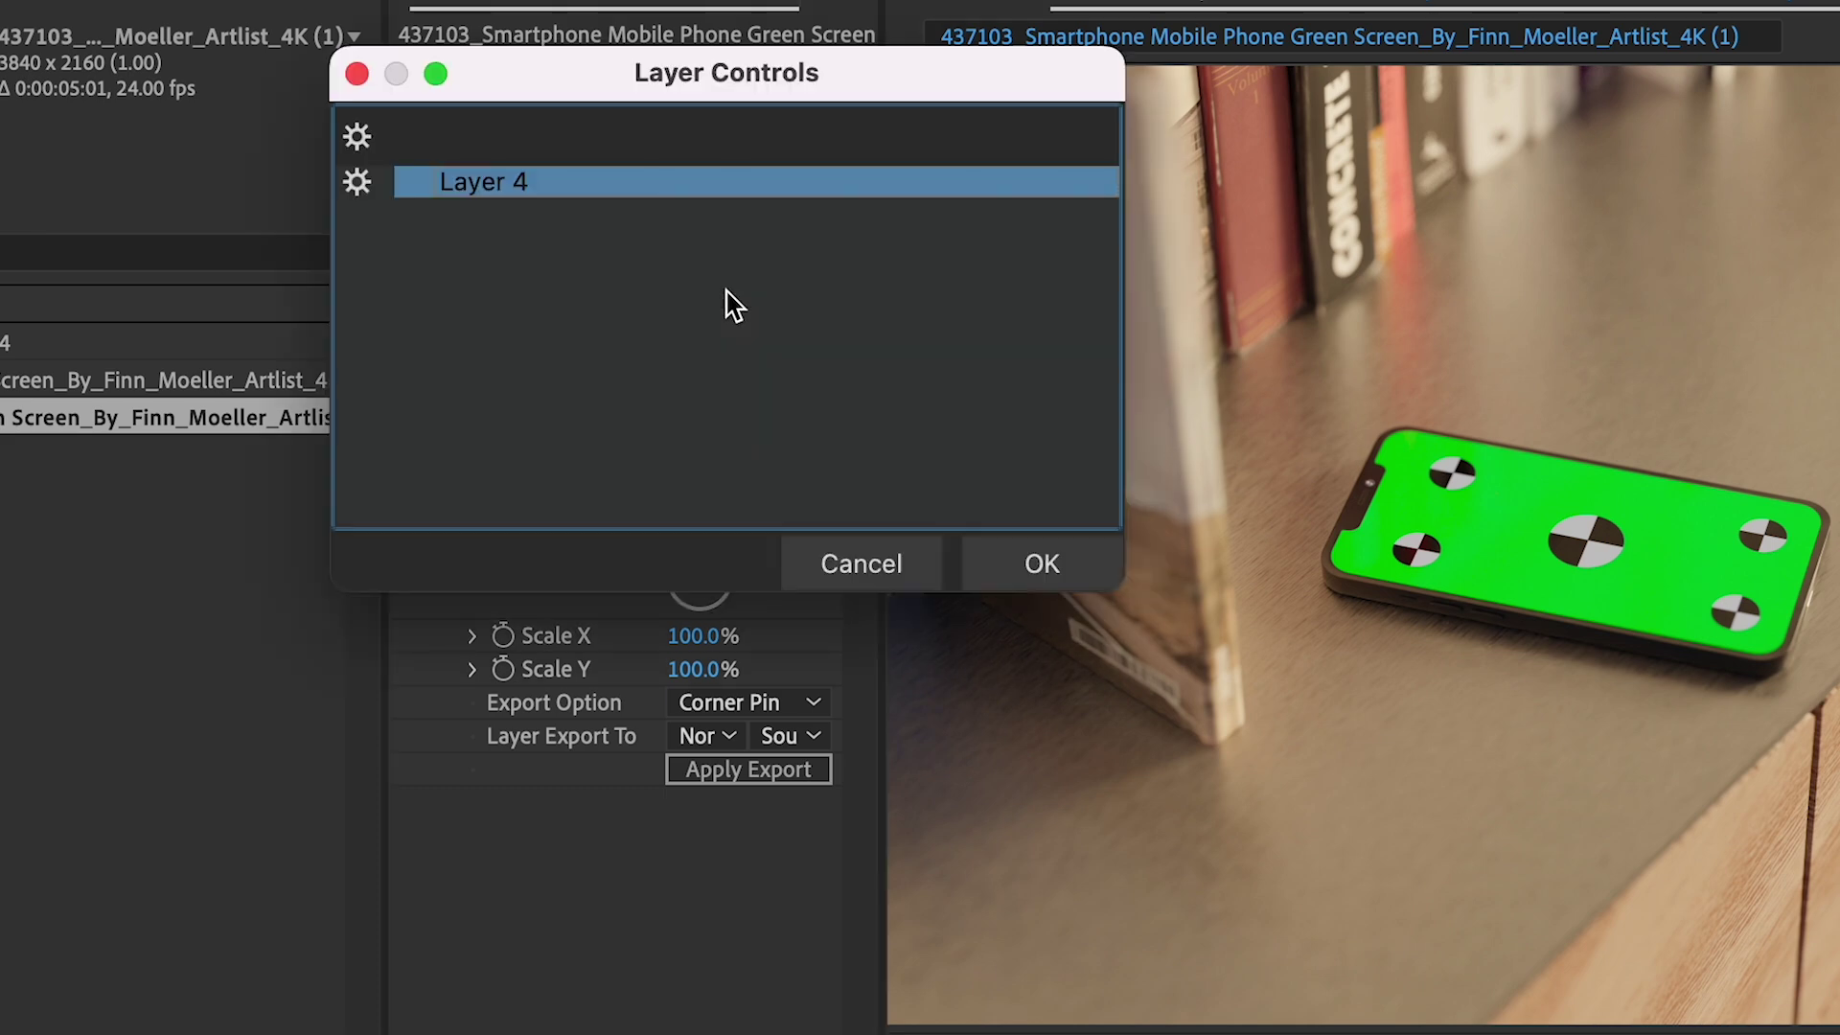
left_click(997, 544)
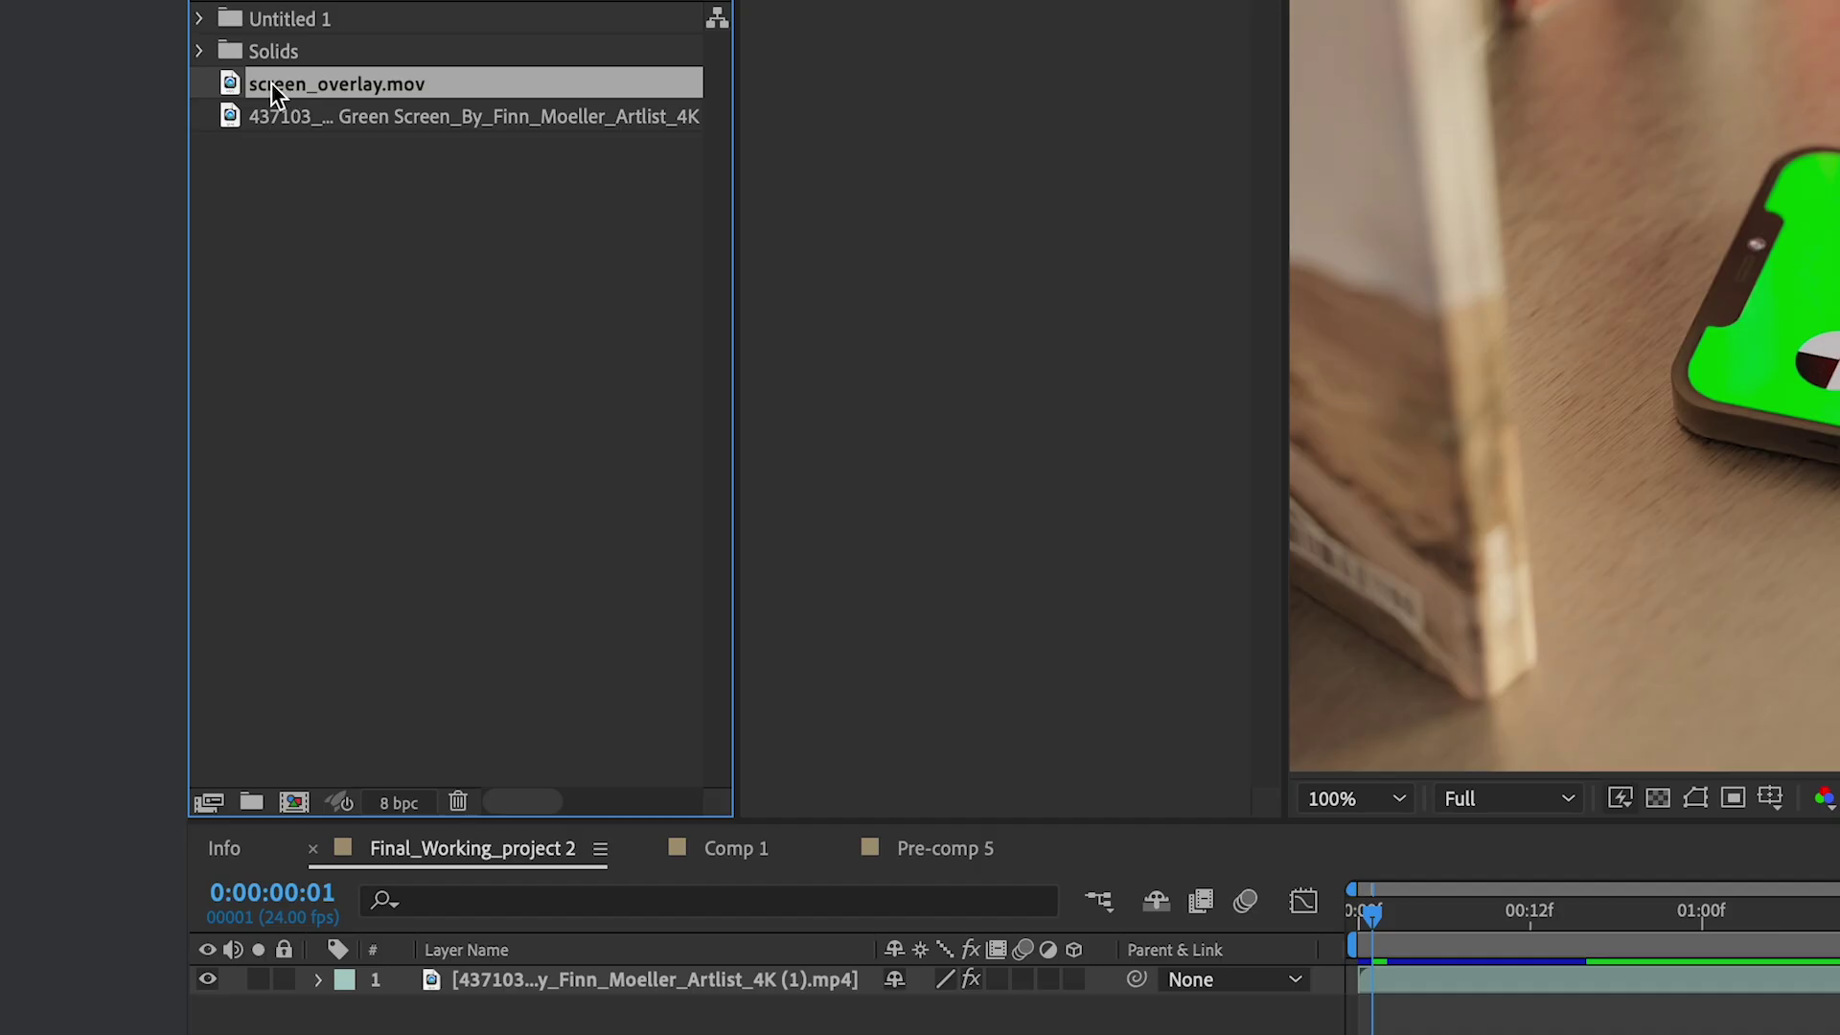
left_click_drag(269, 82, 466, 975)
- Check the screen_overlay.mov layer's Scale of 77.8% and its layer options
key("s")
right_click(637, 979)
mouse_move(823, 553)
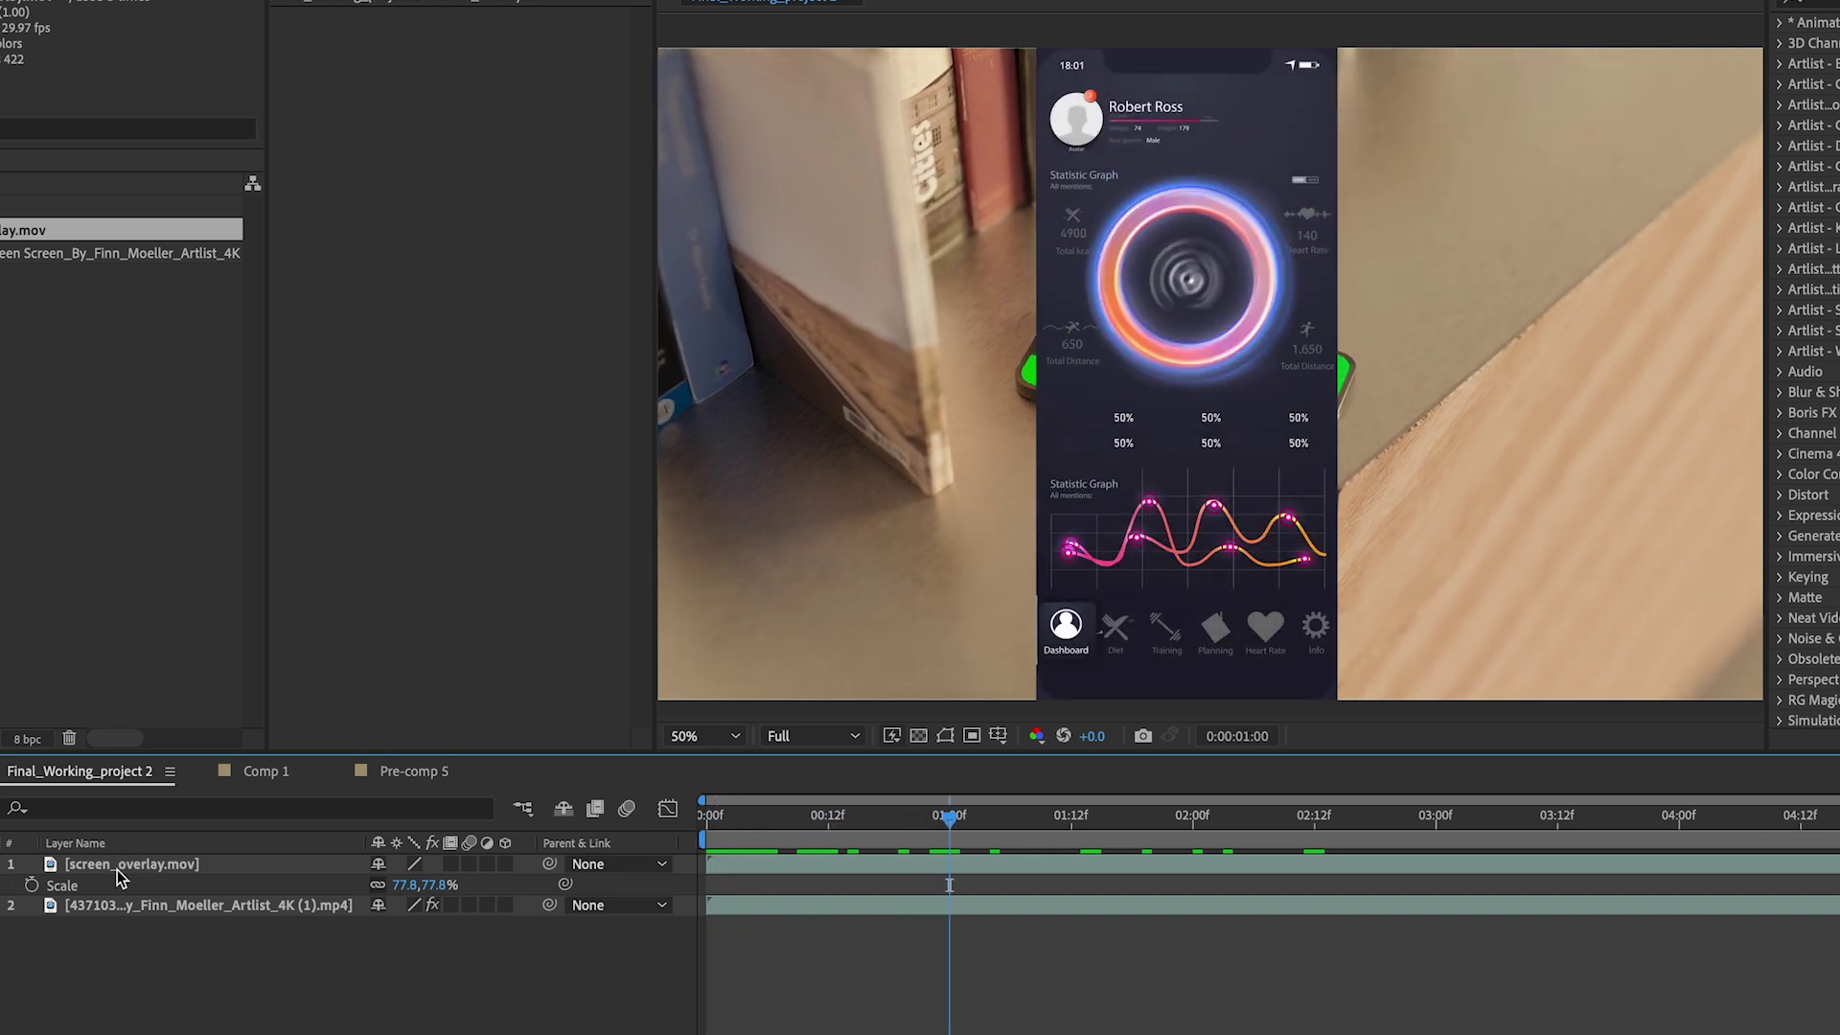
left_click(117, 868)
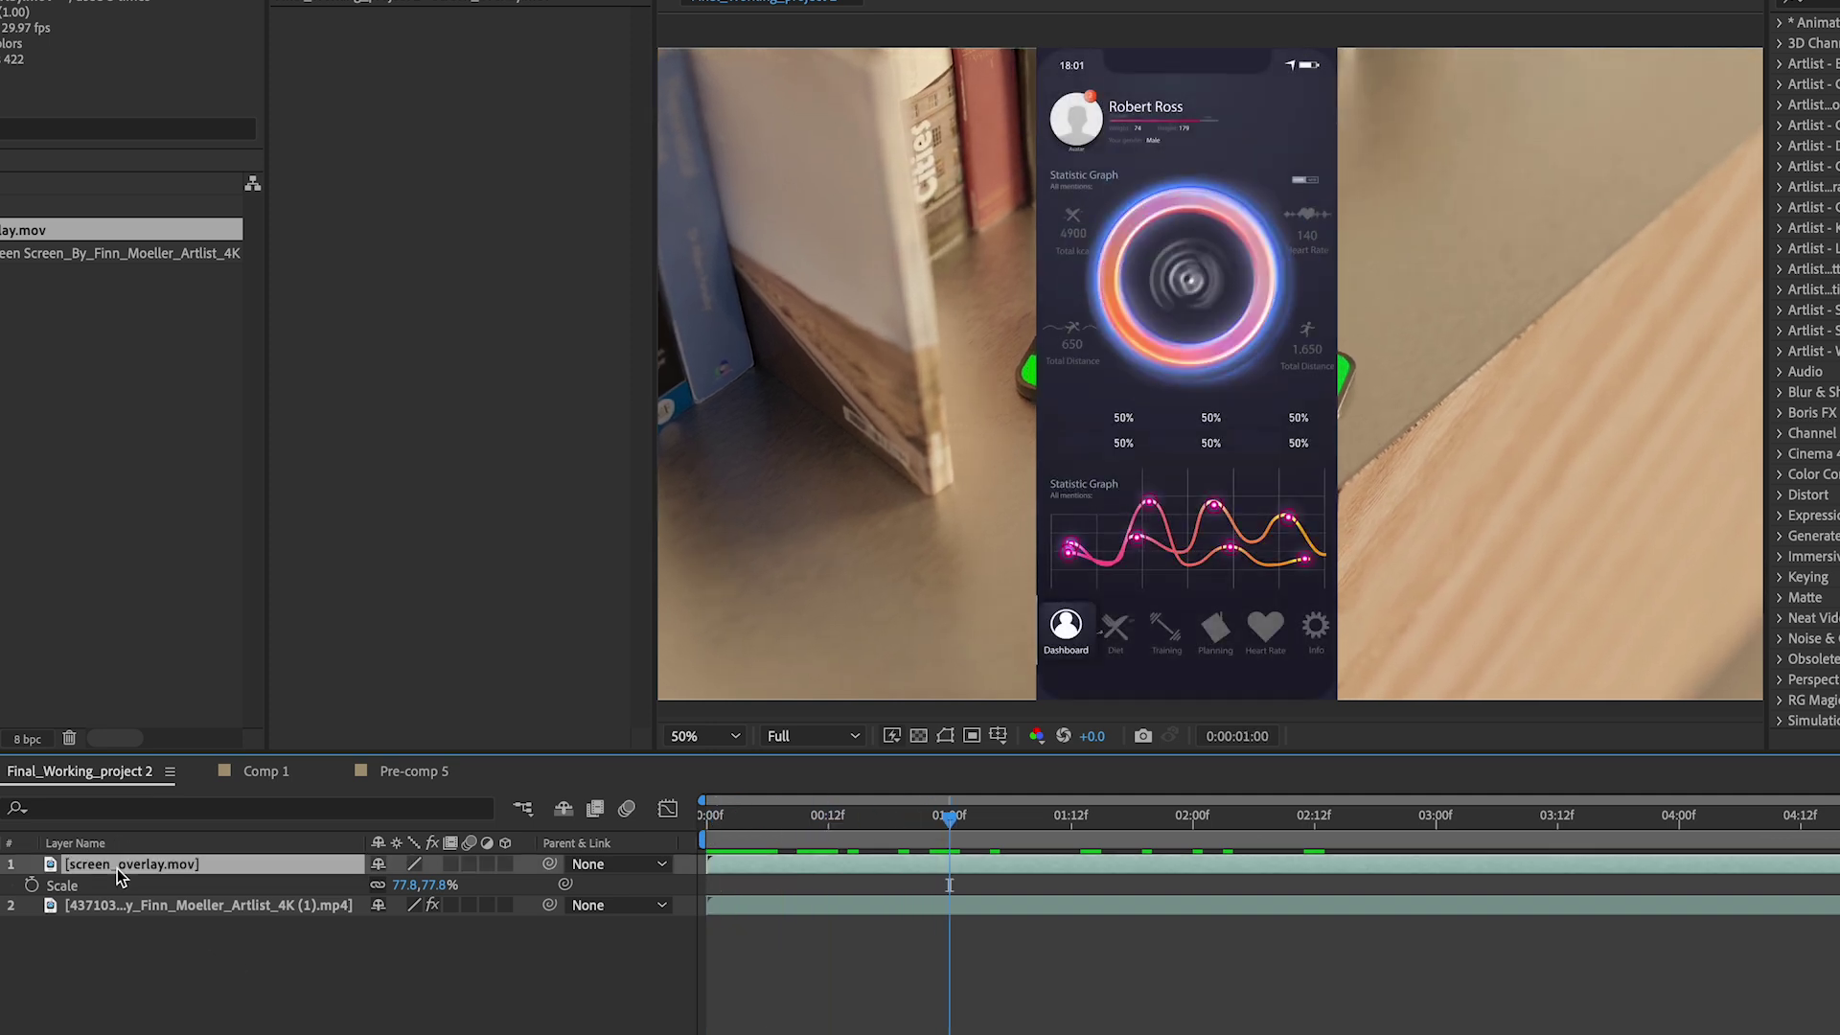
- Reveal the green-screen phone clip's source in the Project panel
left_click(117, 901)
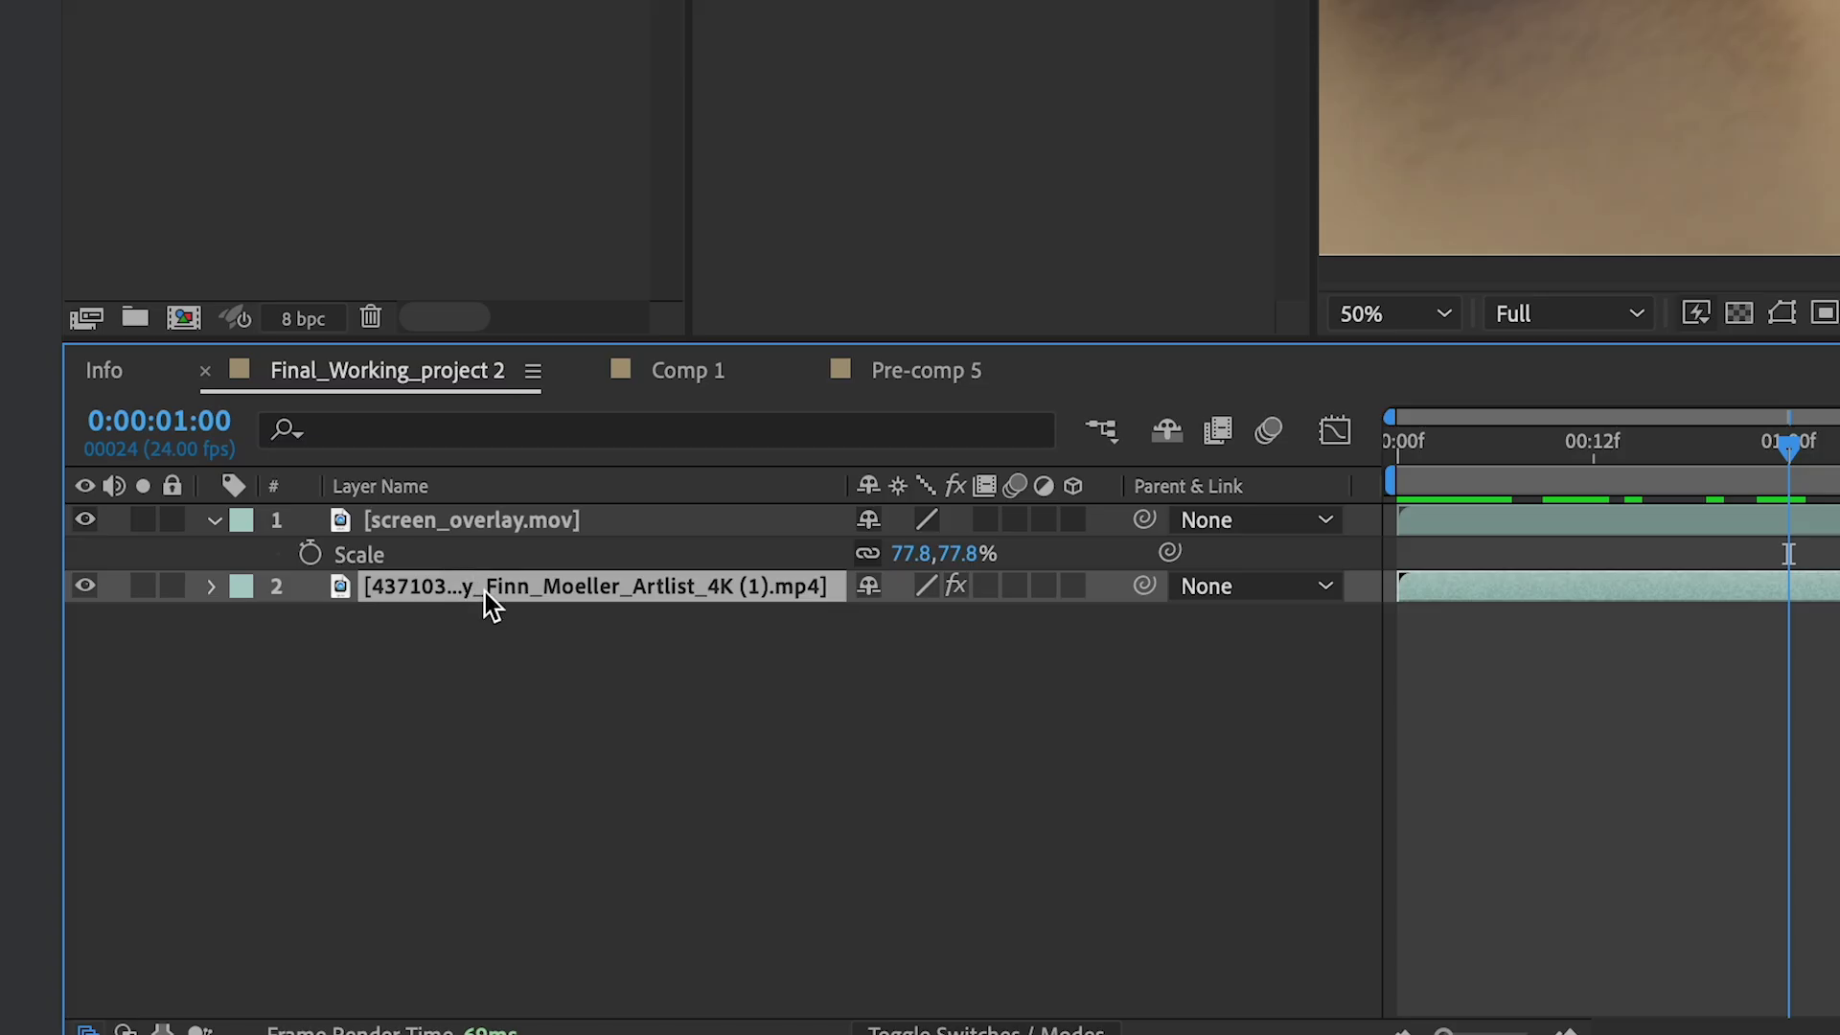
right_click(485, 592)
mouse_move(728, 623)
left_click(1021, 668)
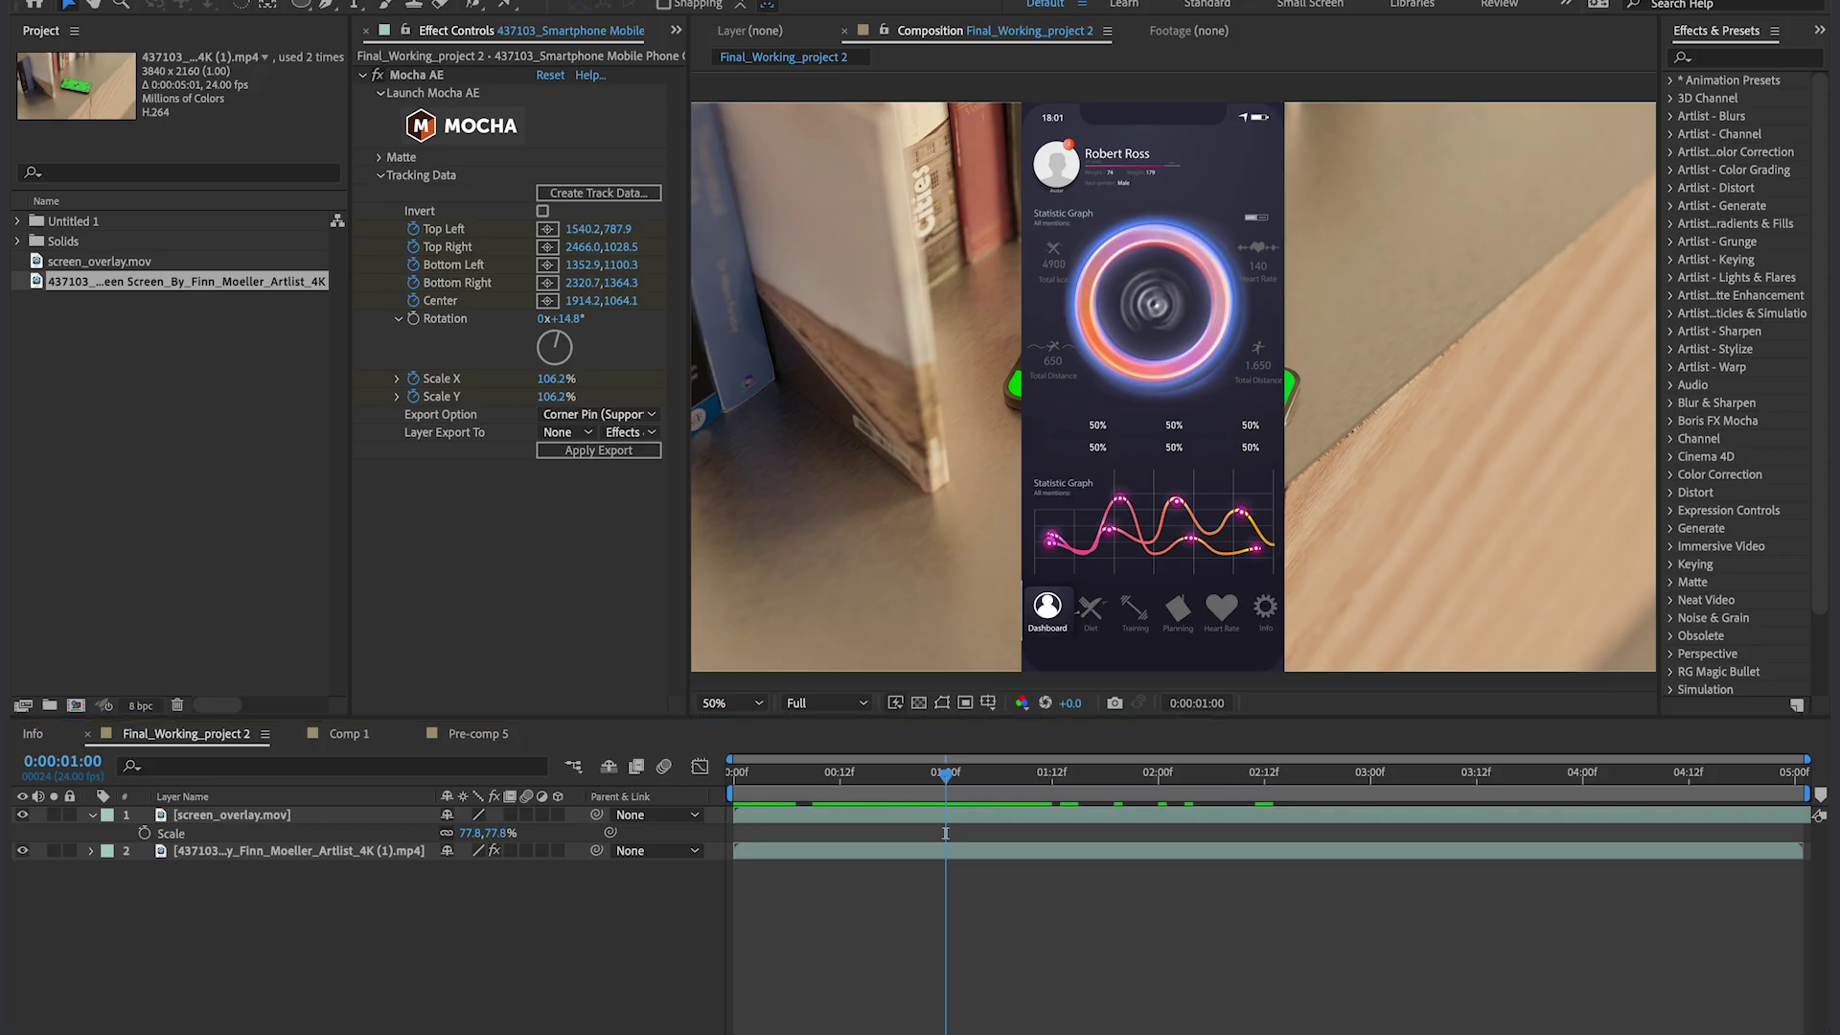
- Select the screen_overlay.mov layer and scrub later into the shot to check it
left_click(221, 822)
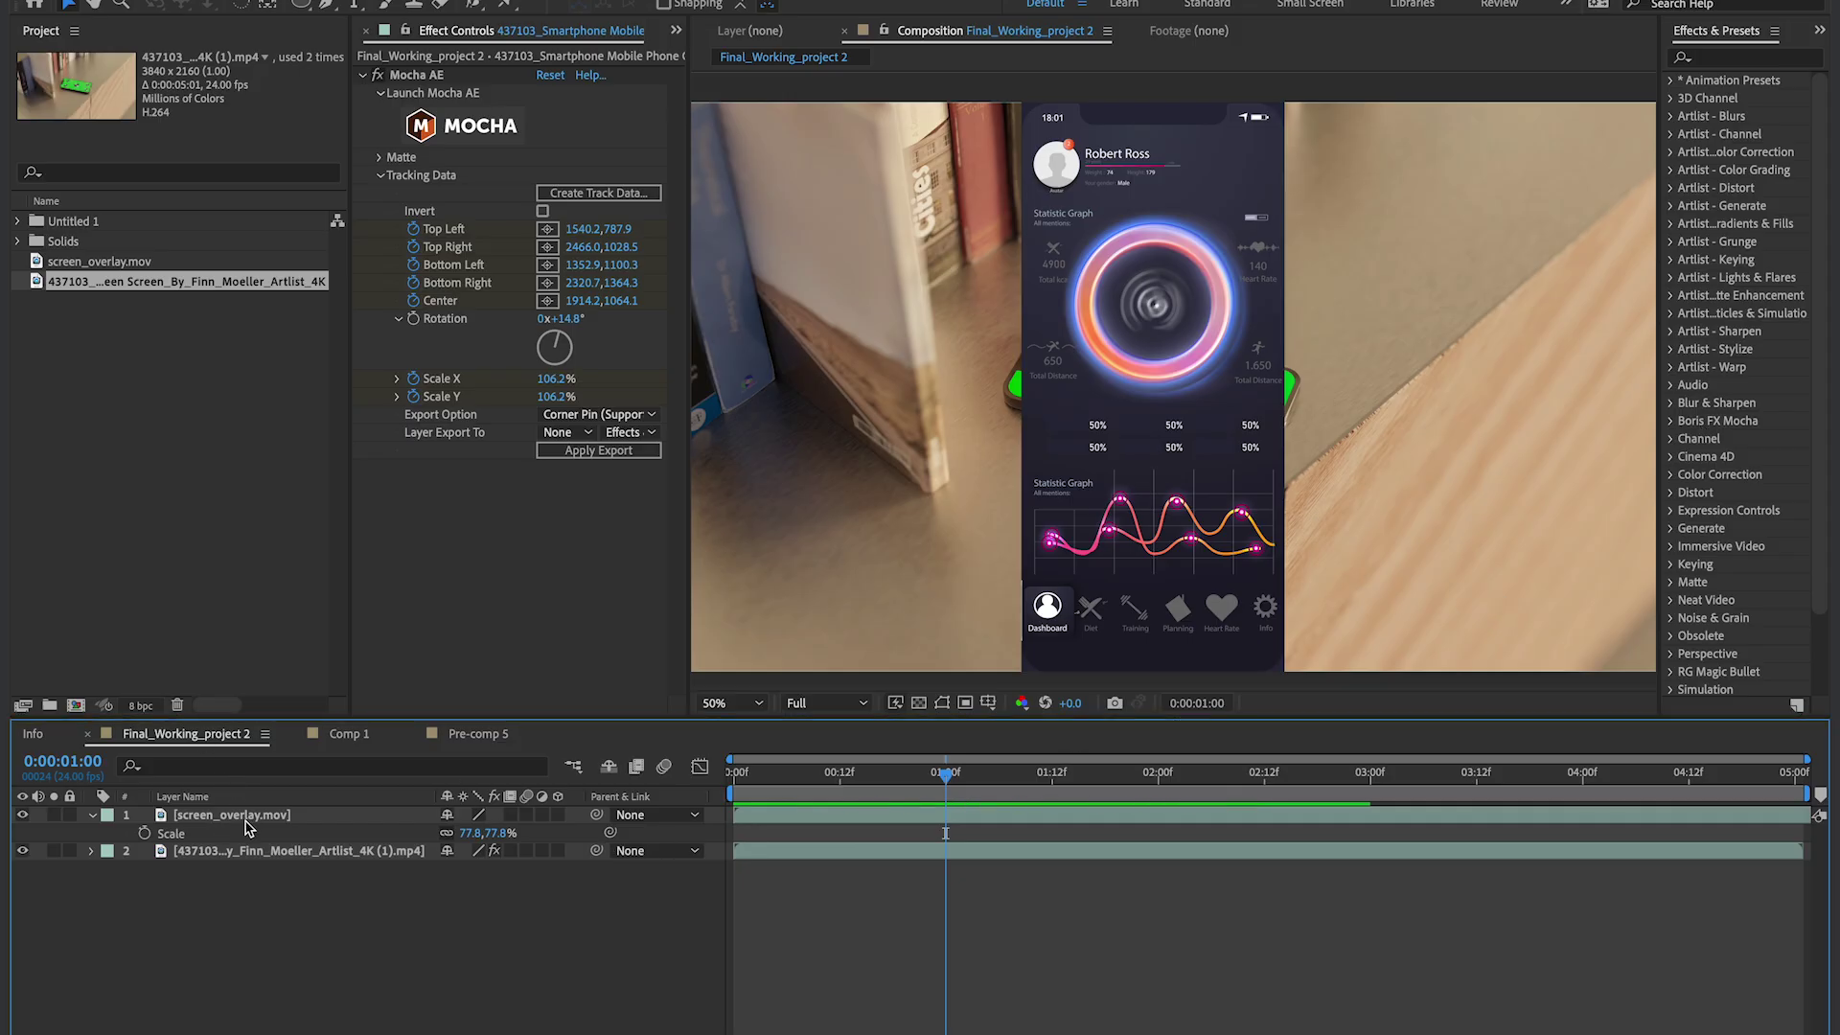
left_click(233, 822)
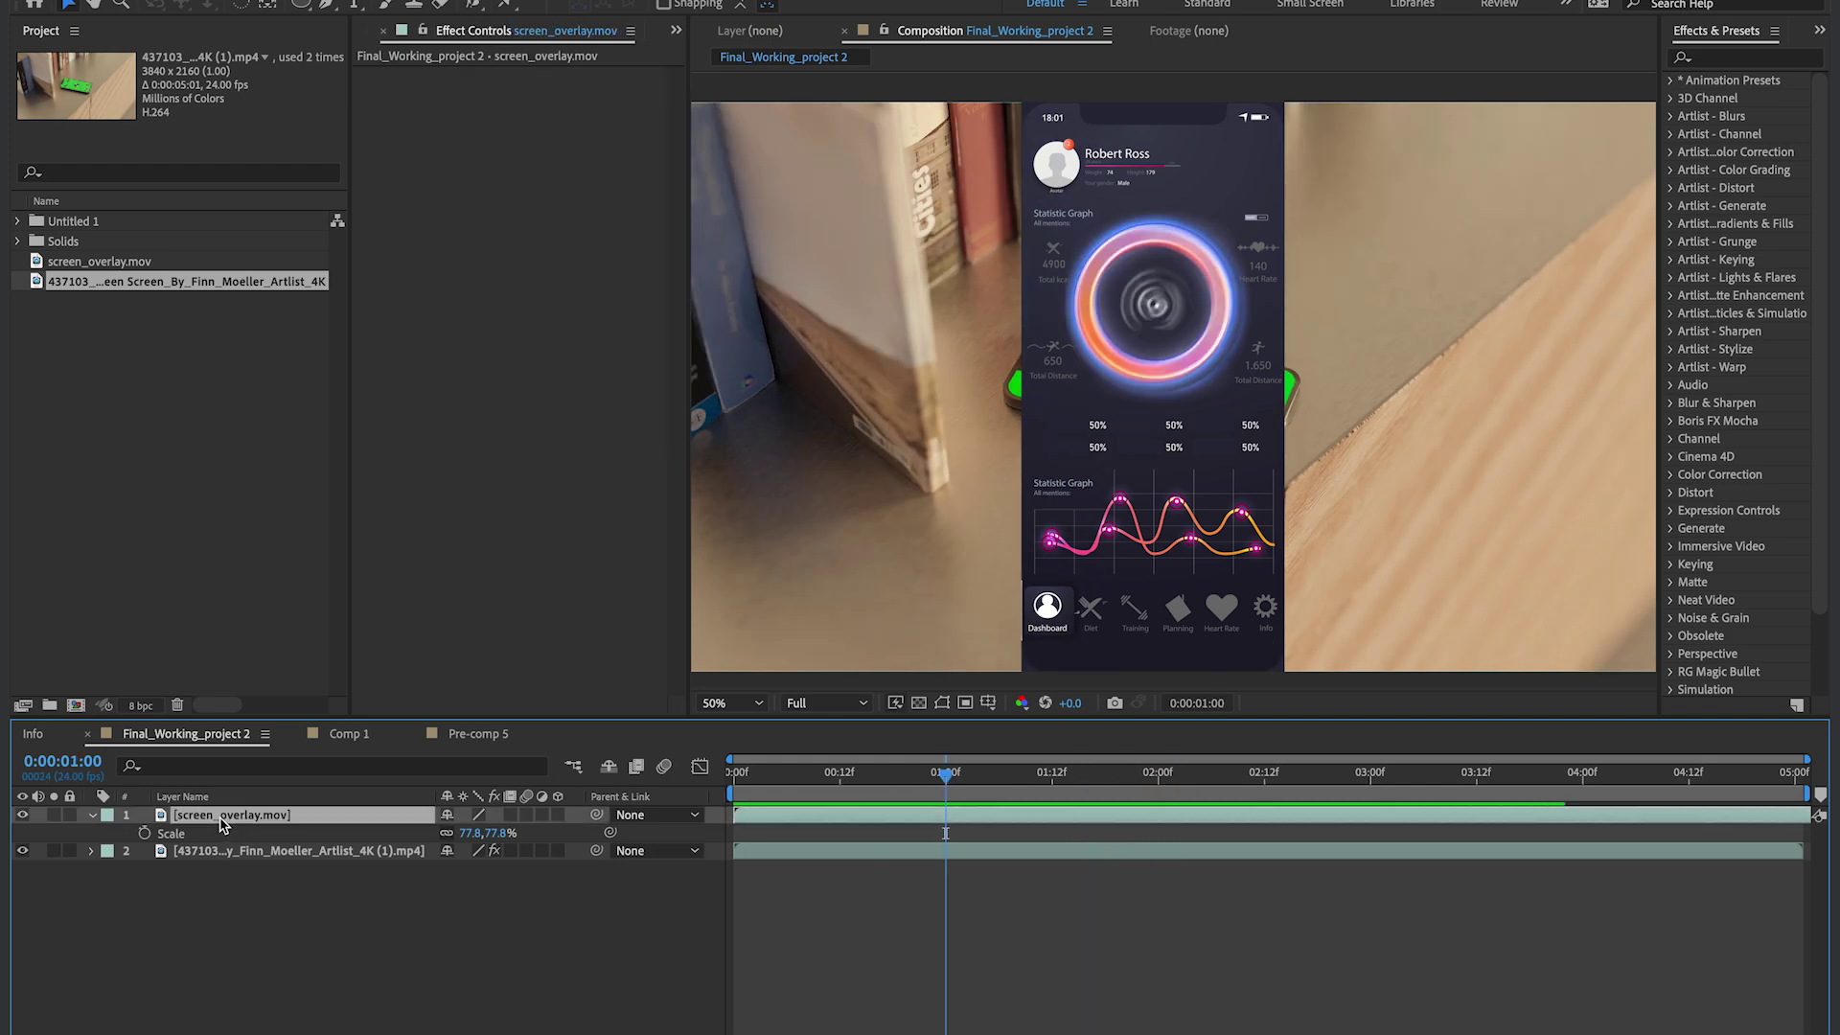
left_click_drag(1093, 774, 981, 822)
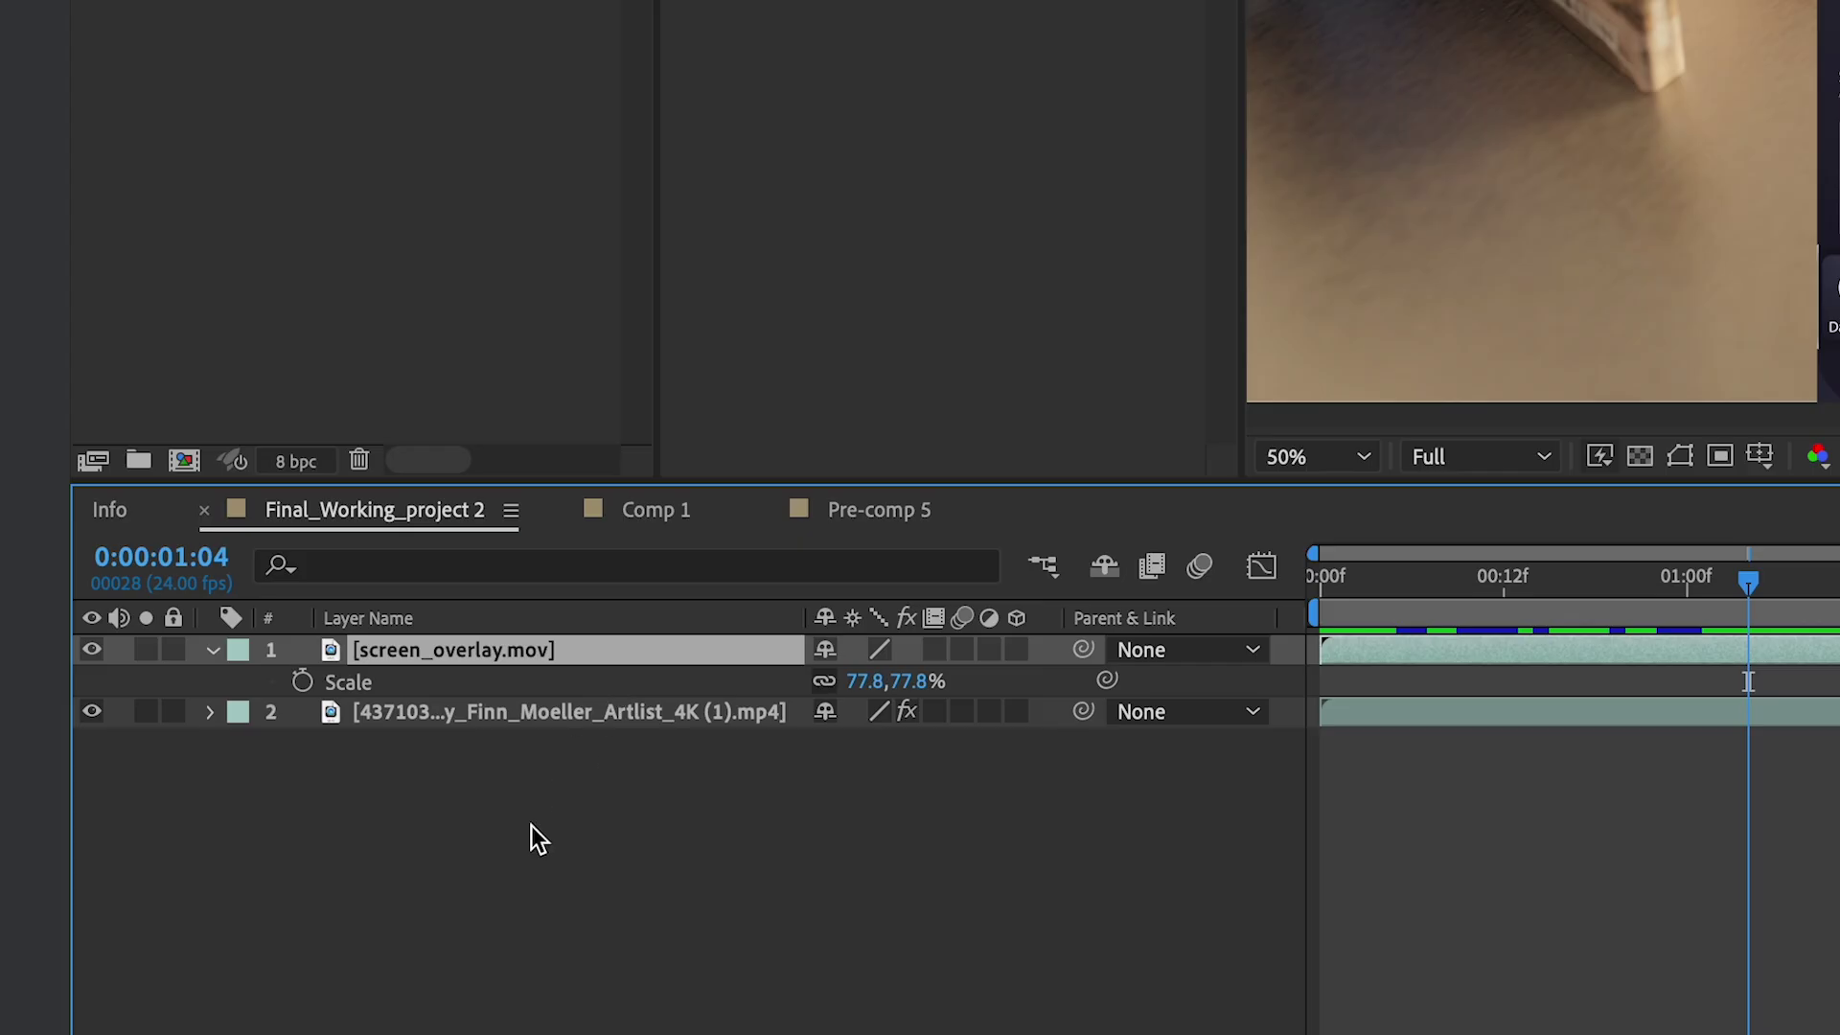
- Pre-compose screen_overlay.mov with Move all attributes into 'screen_overlay.mov Comp 1'
right_click(456, 648)
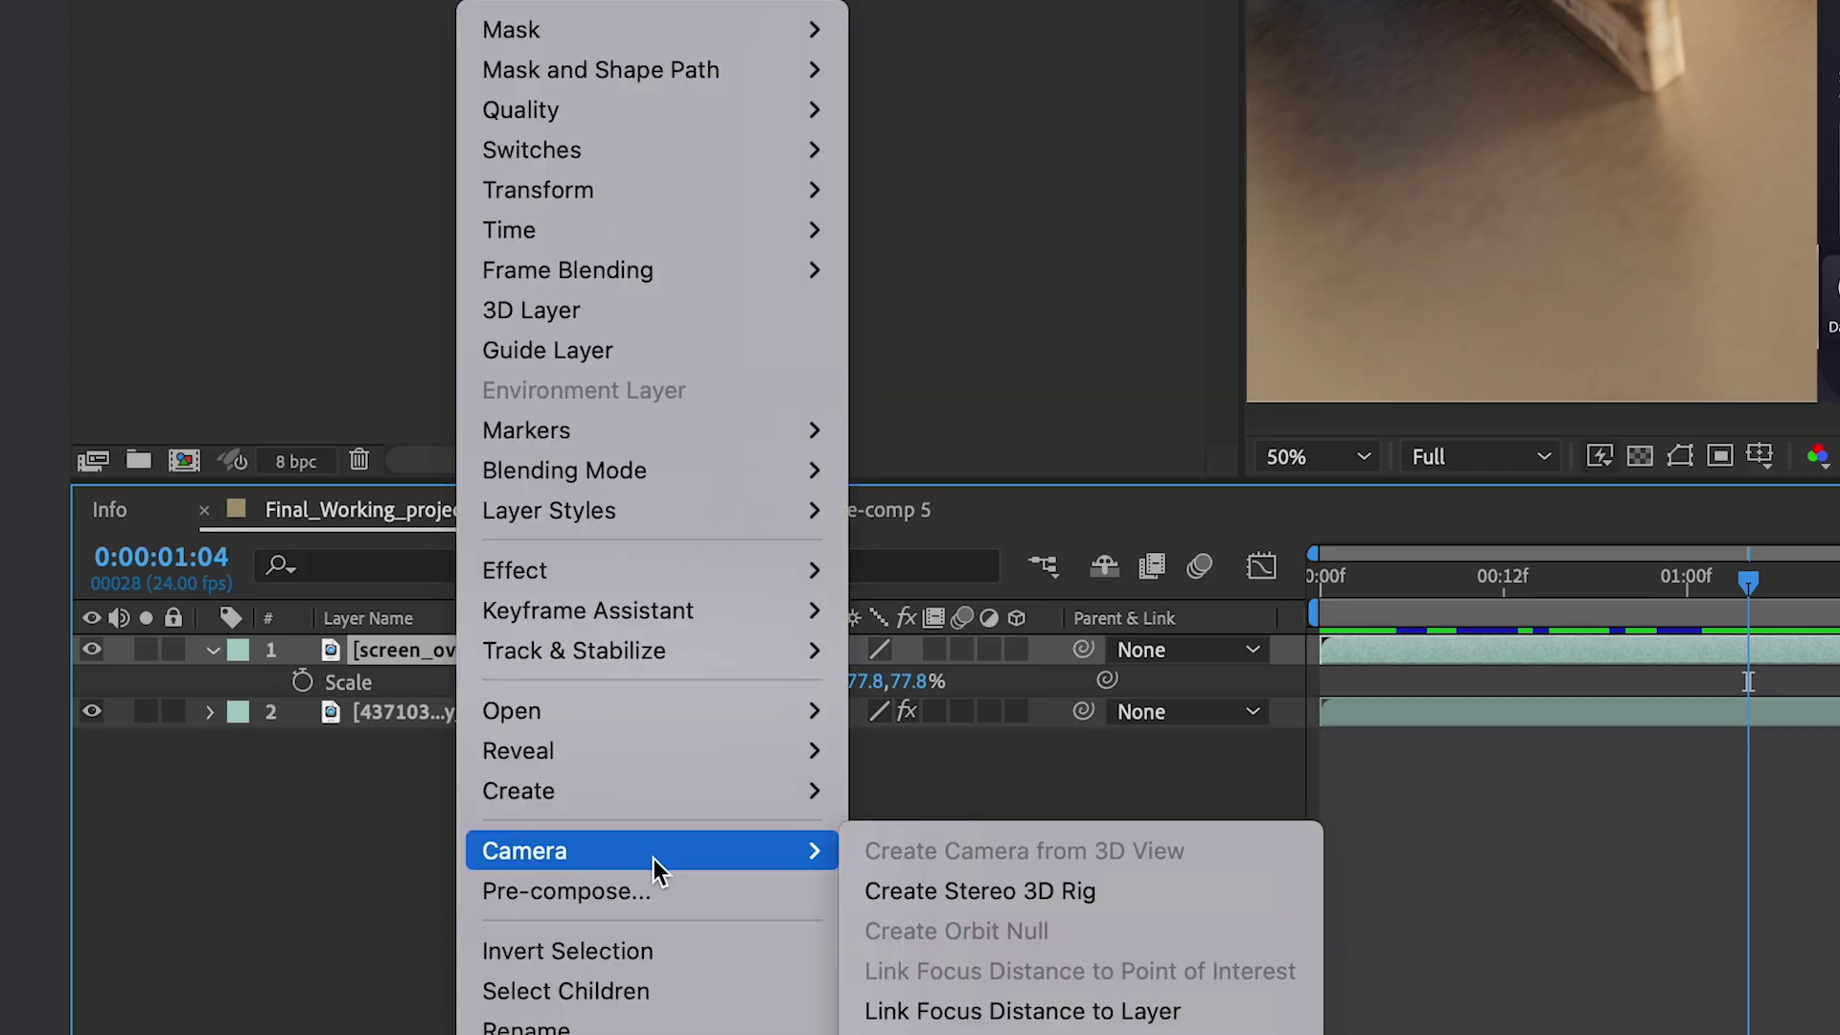
left_click(645, 887)
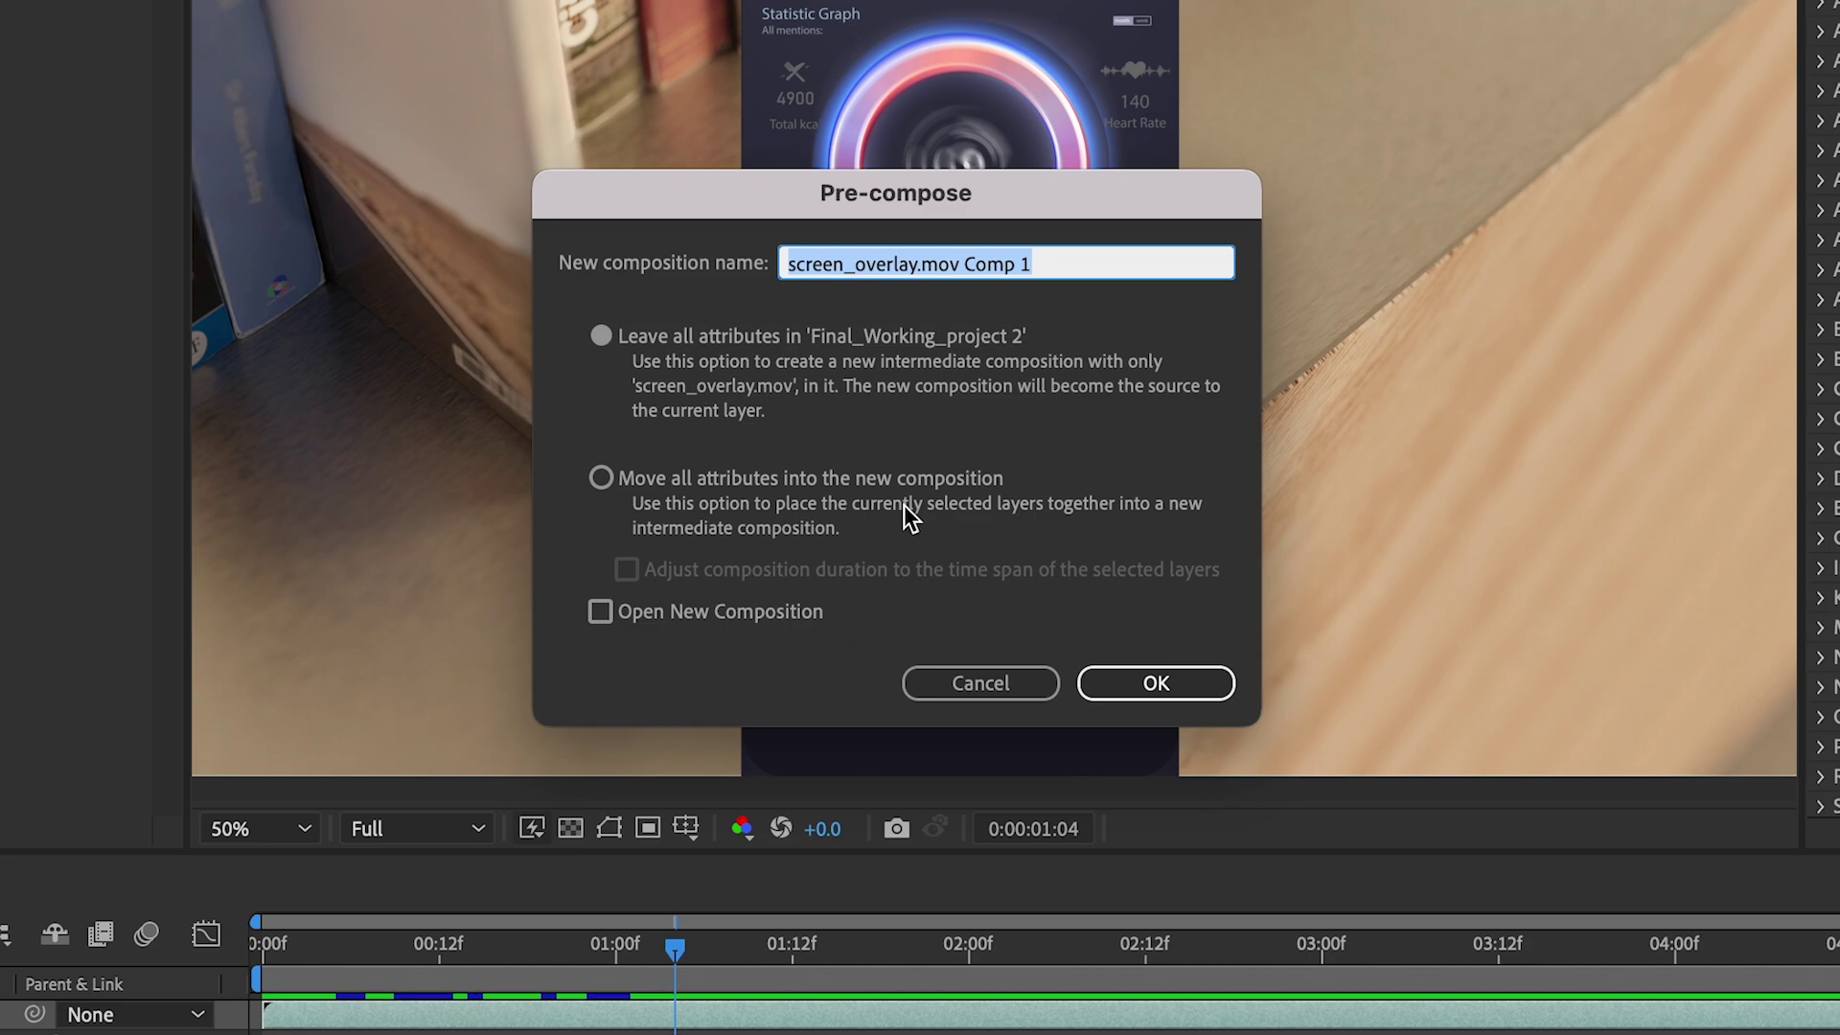
left_click(843, 476)
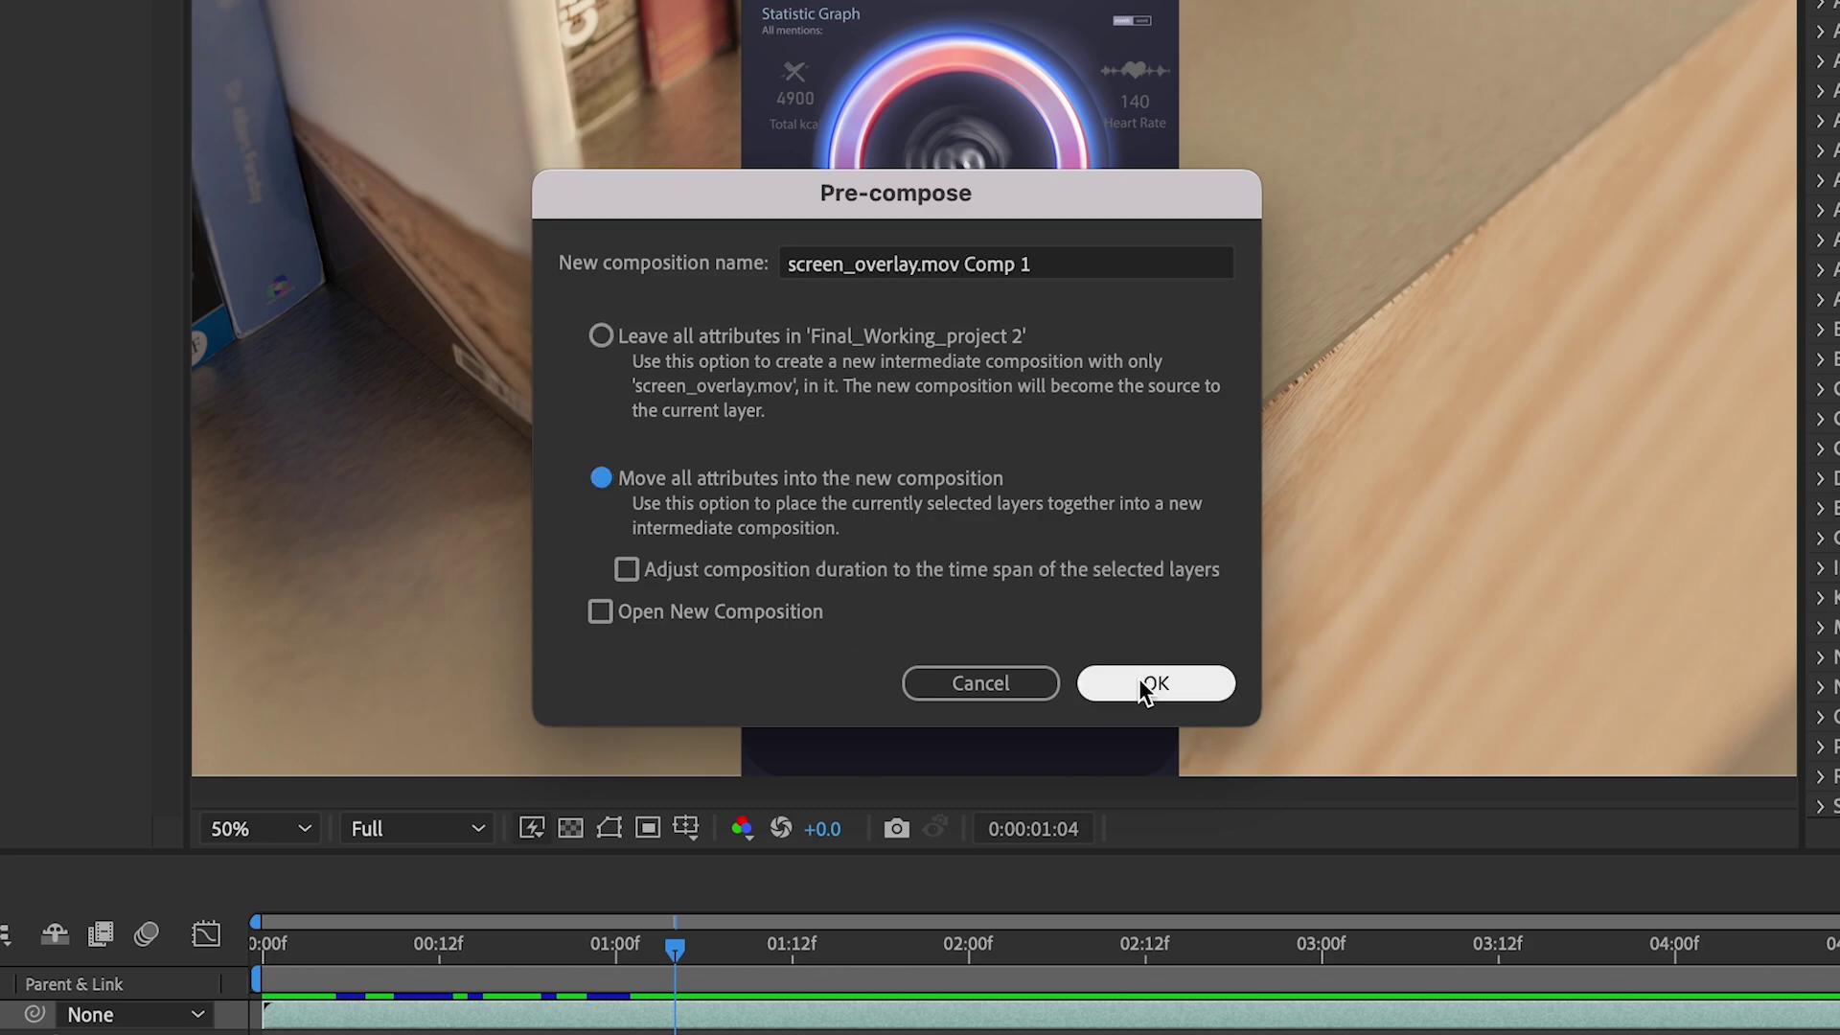
left_click(1150, 684)
- Open the new pre-comp and confirm its 3840x2160 Composition Settings unchanged
double_click(261, 816)
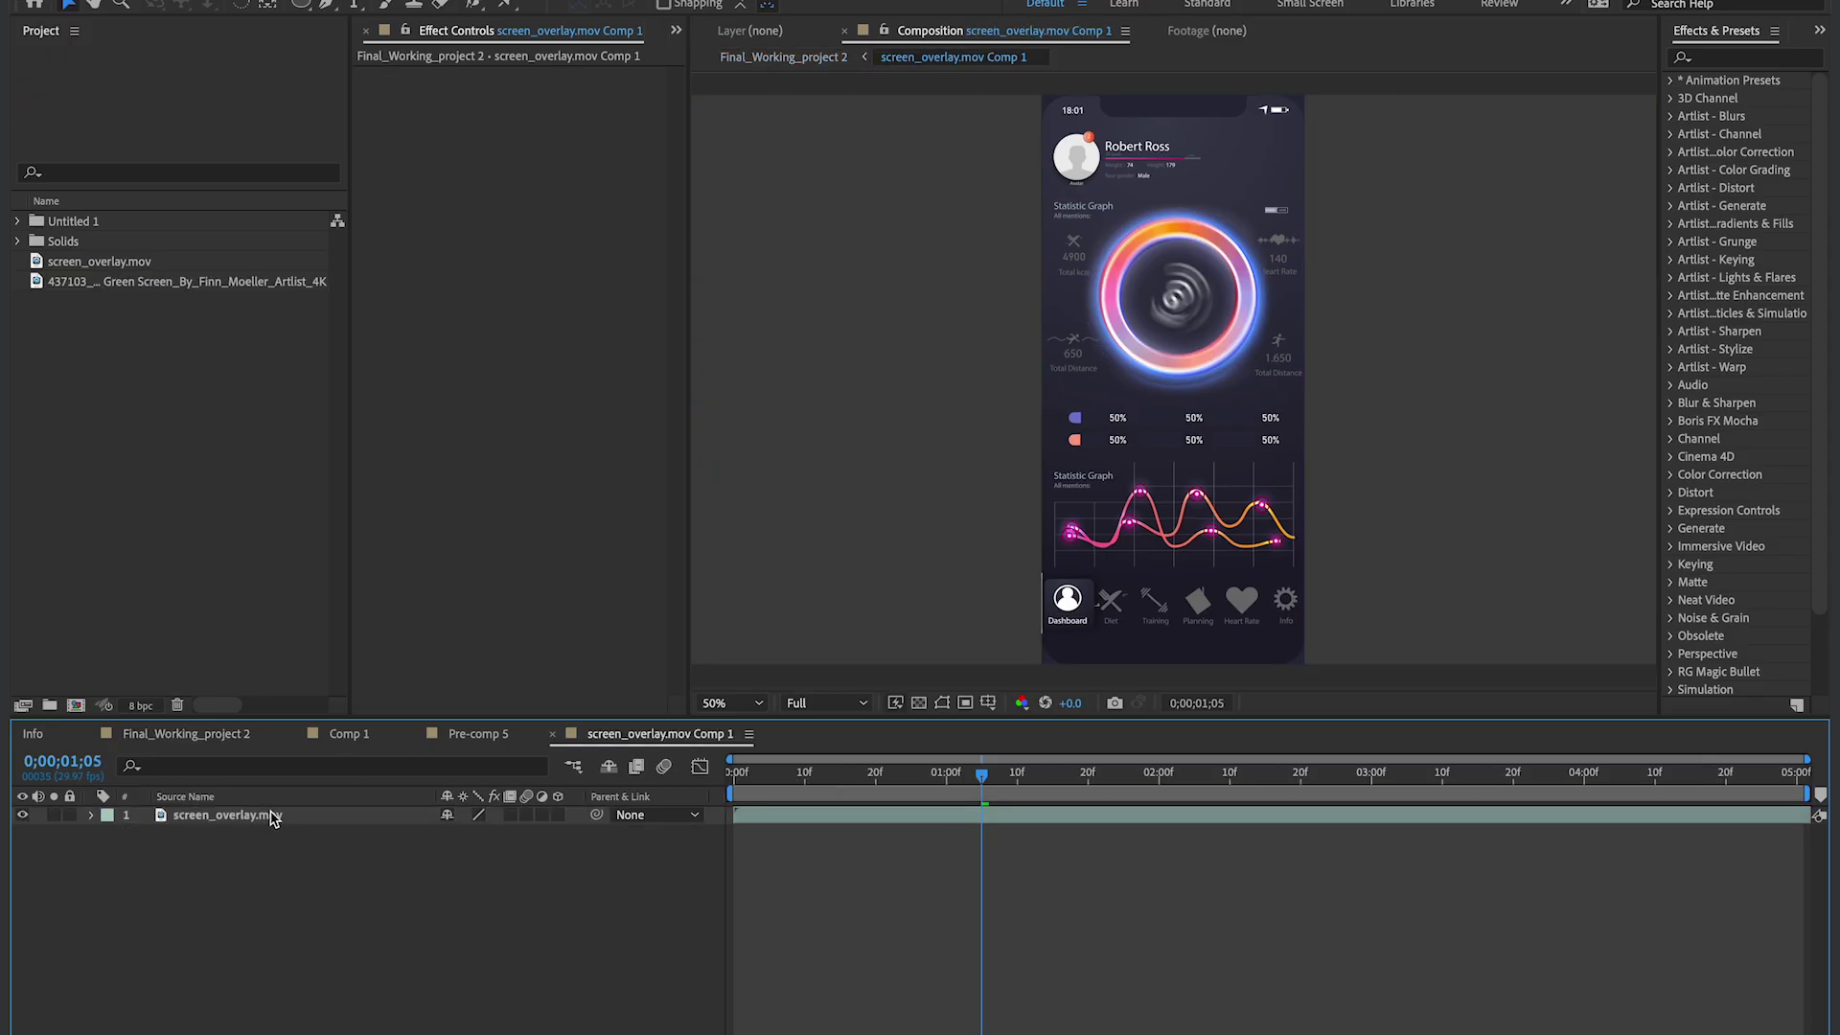
right_click(251, 815)
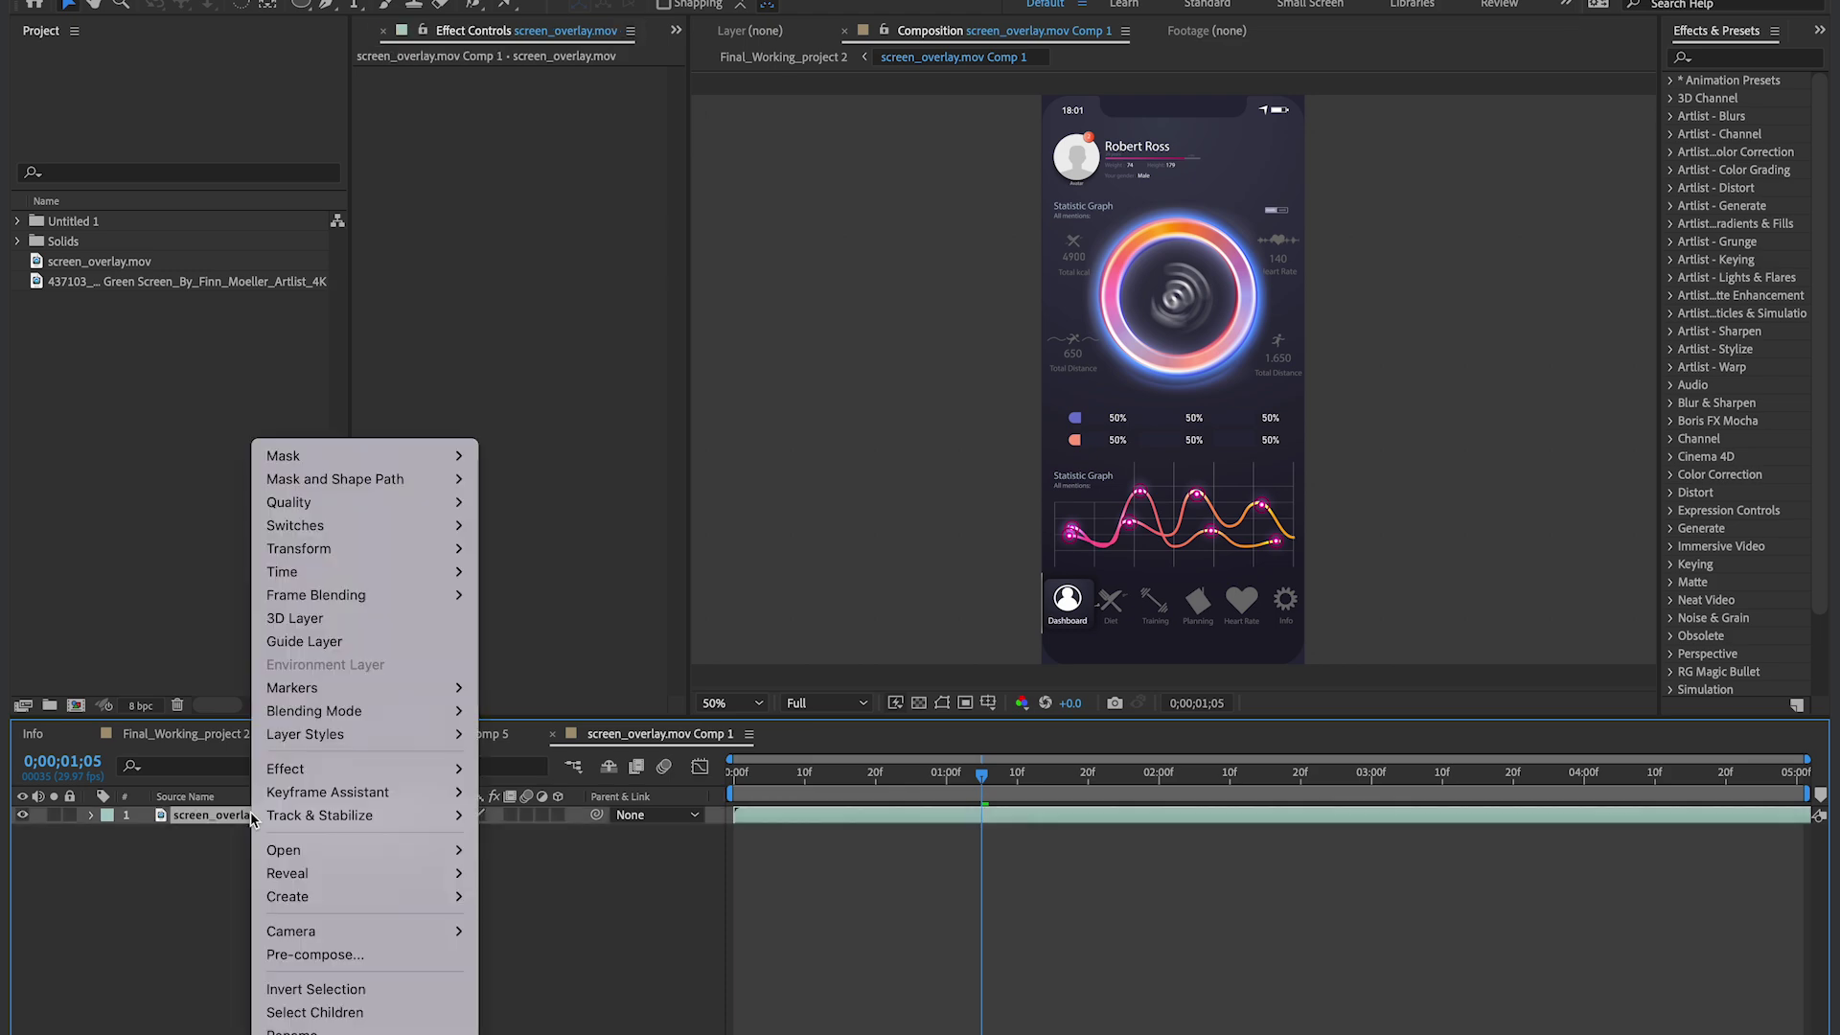
left_click(748, 734)
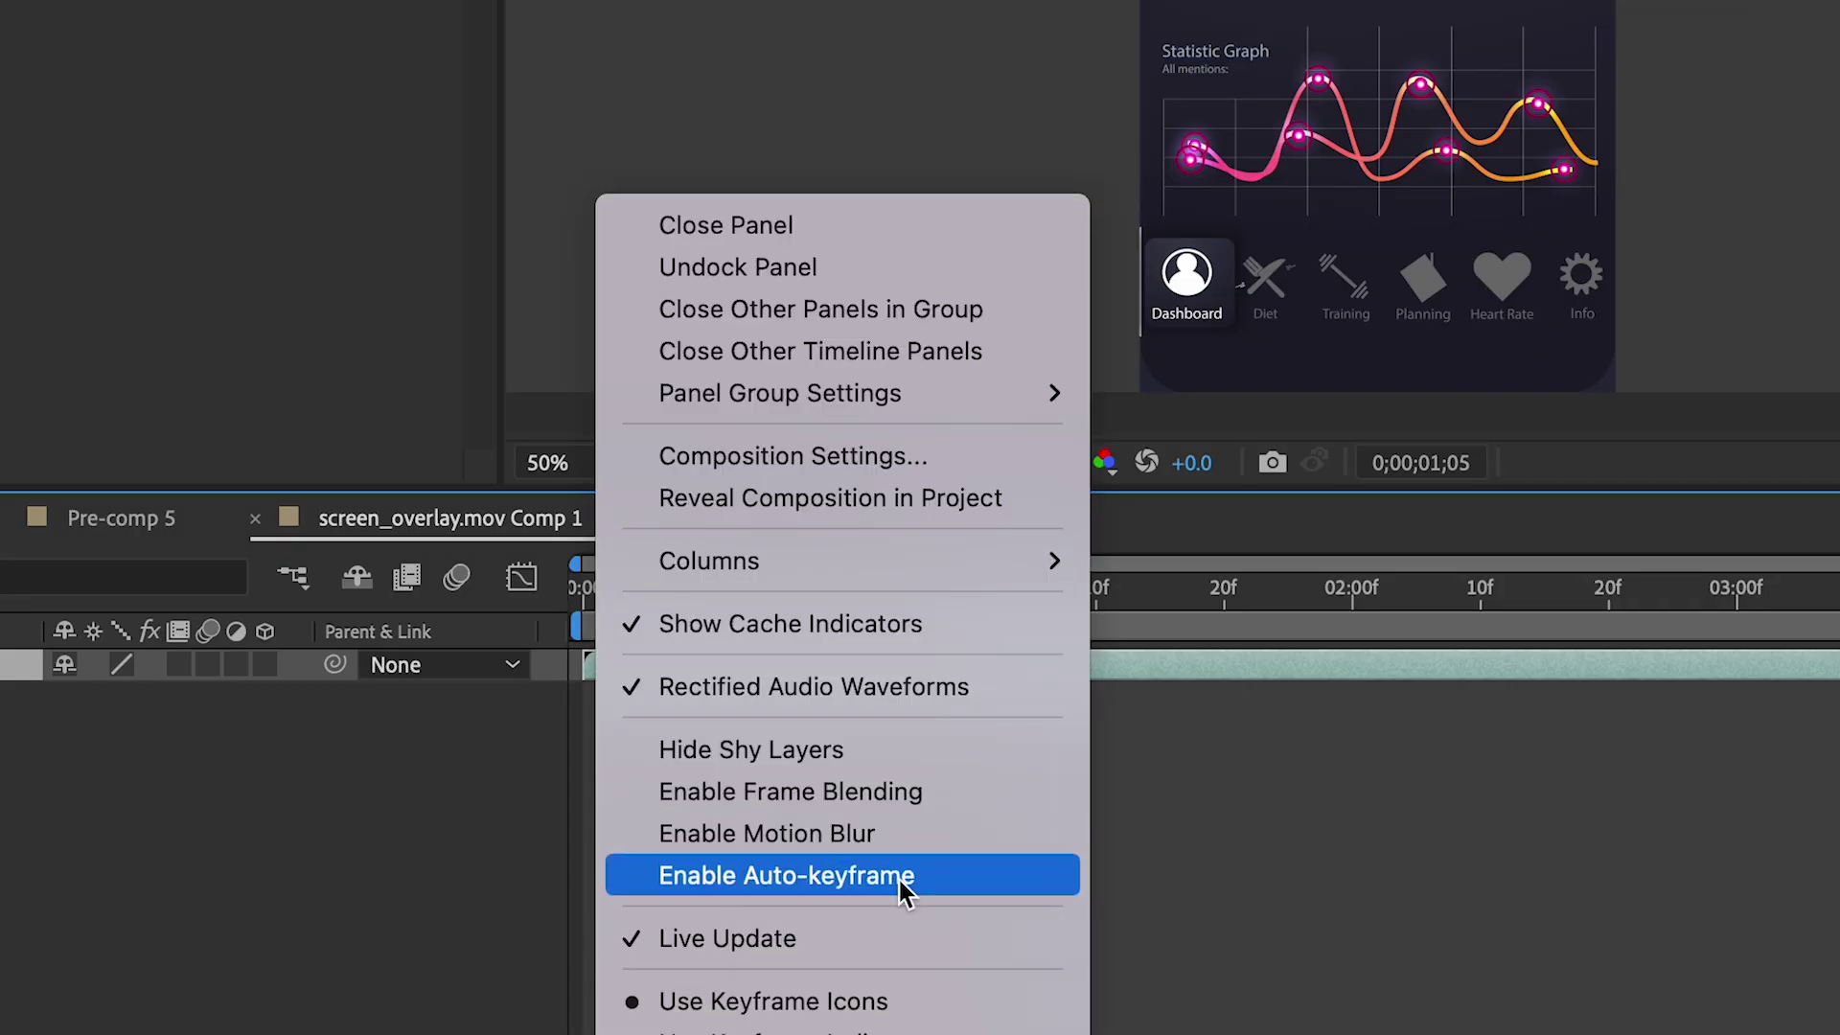
left_click(870, 453)
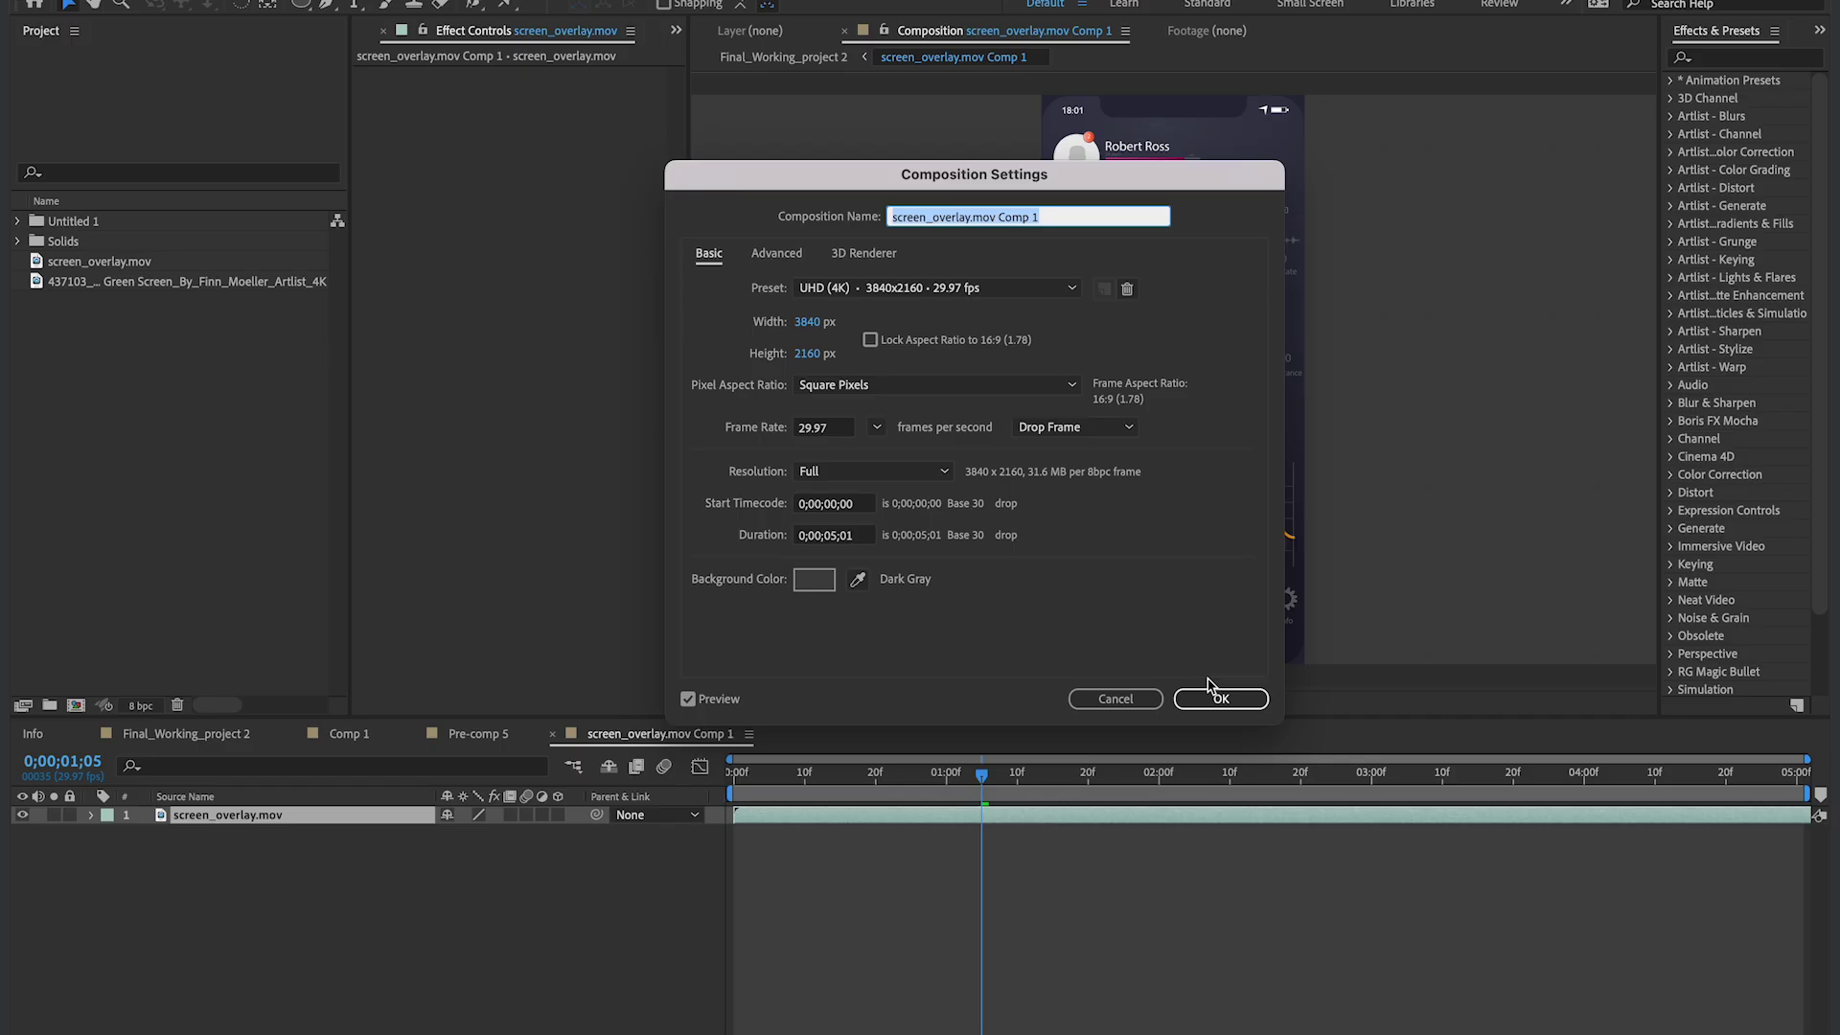
left_click(1396, 958)
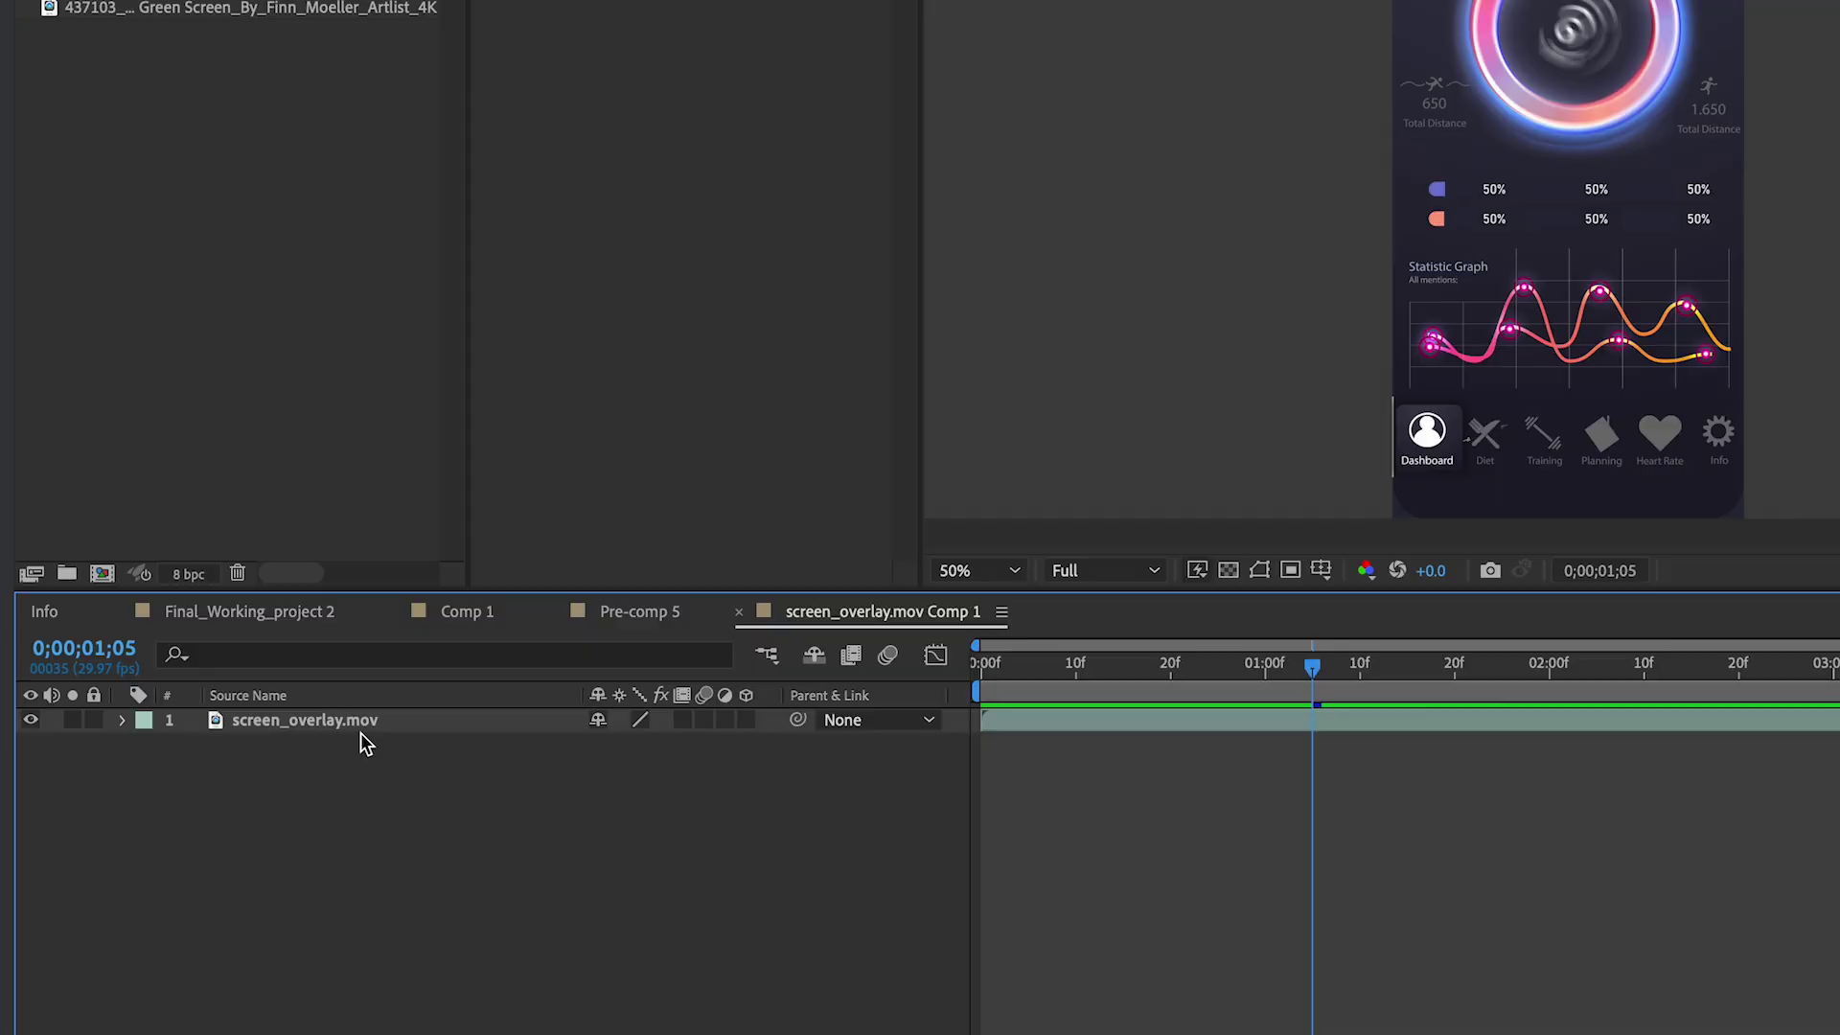
- Rotate the app screen to -90° and scale it to 168.8% by 137.8%
key("r")
left_click_drag(624, 753, 602, 755)
key("ctrl+z")
left_click(632, 754)
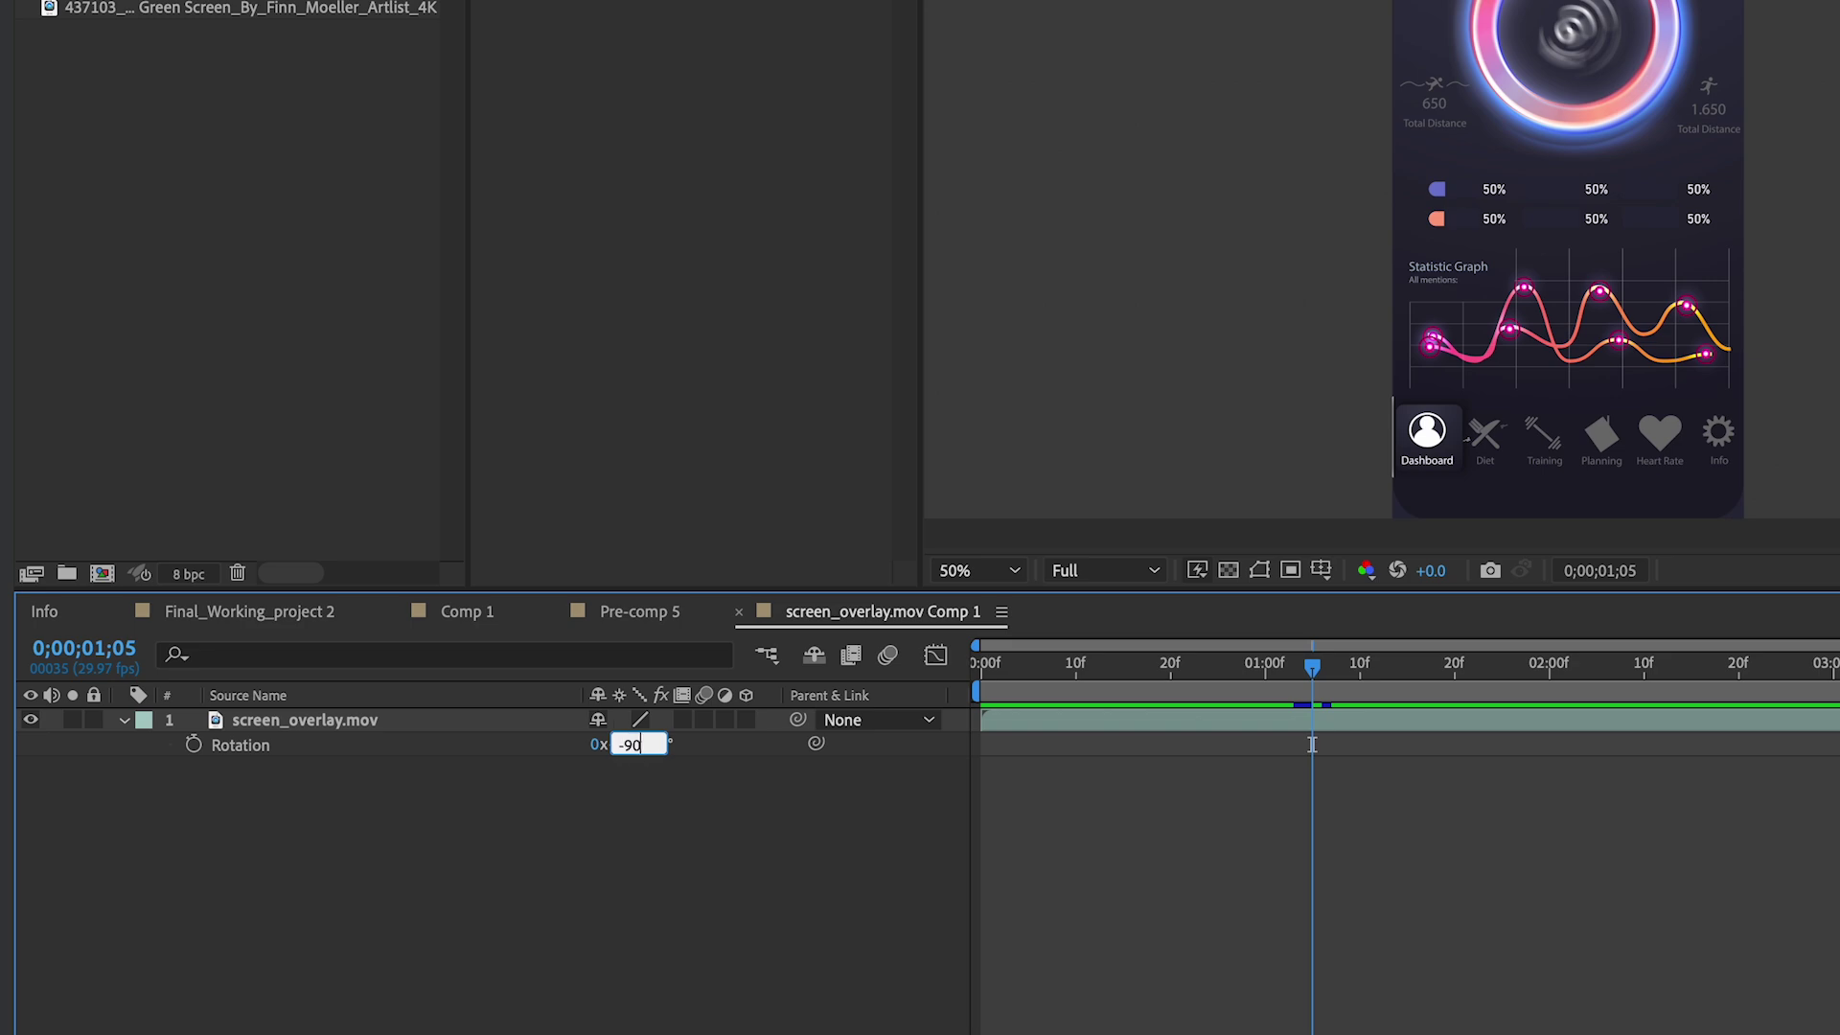
key("Return")
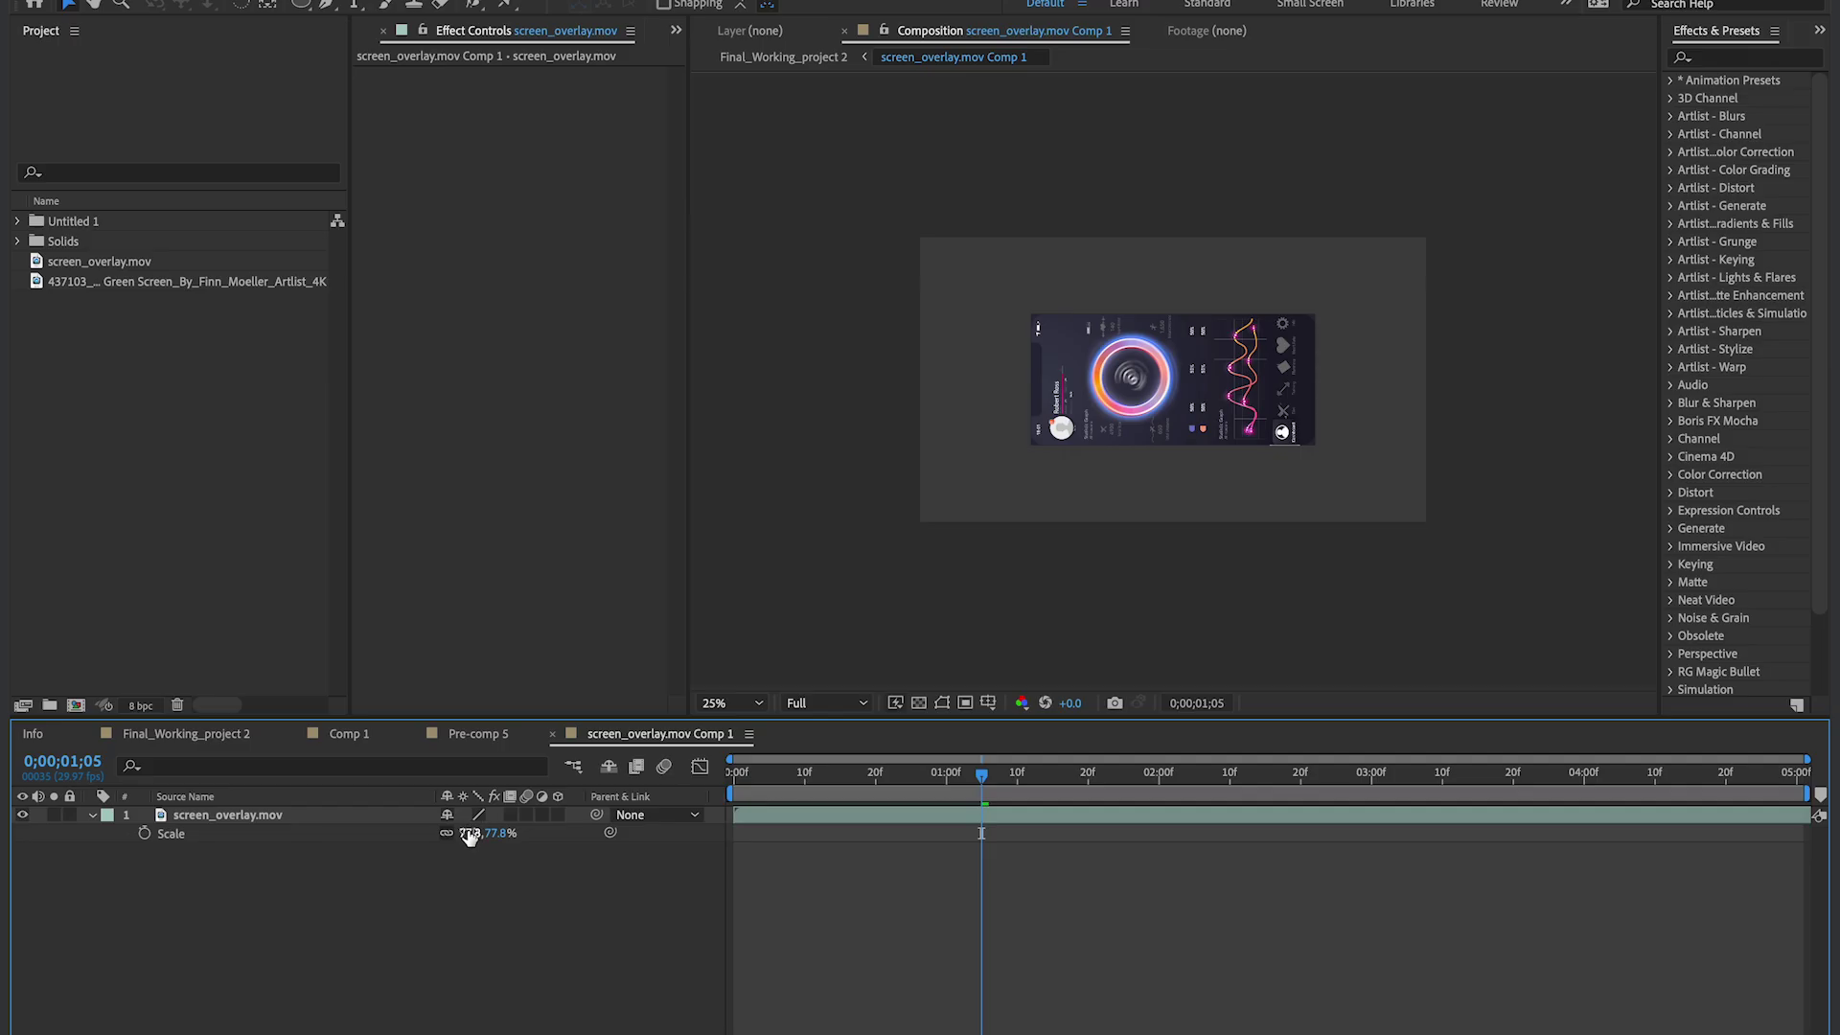
key("s")
mouse_move(489, 833)
left_mouse_down()
mouse_move(571, 836)
mouse_move(485, 836)
mouse_move(500, 833)
left_mouse_up()
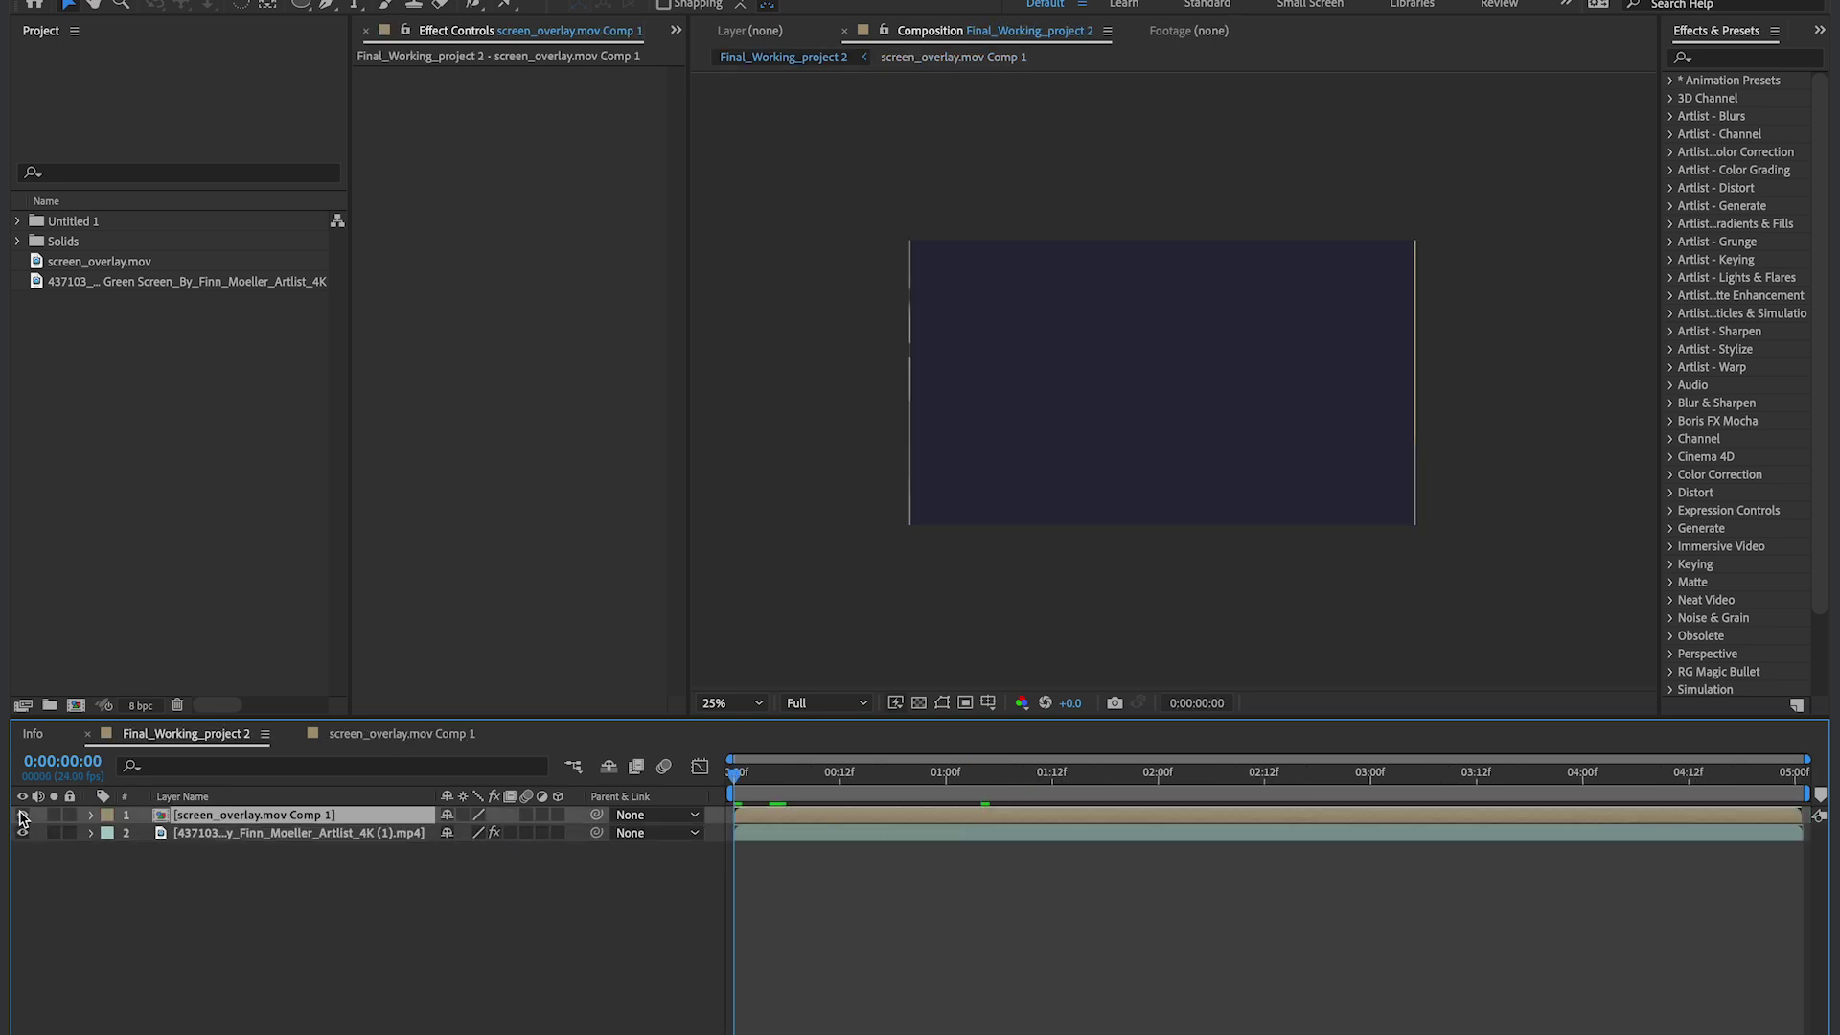
- Hide layer 1 and export Corner Pin (Support Motion Blur) tracking to screen_overlay.mov Comp 1
left_click(23, 815)
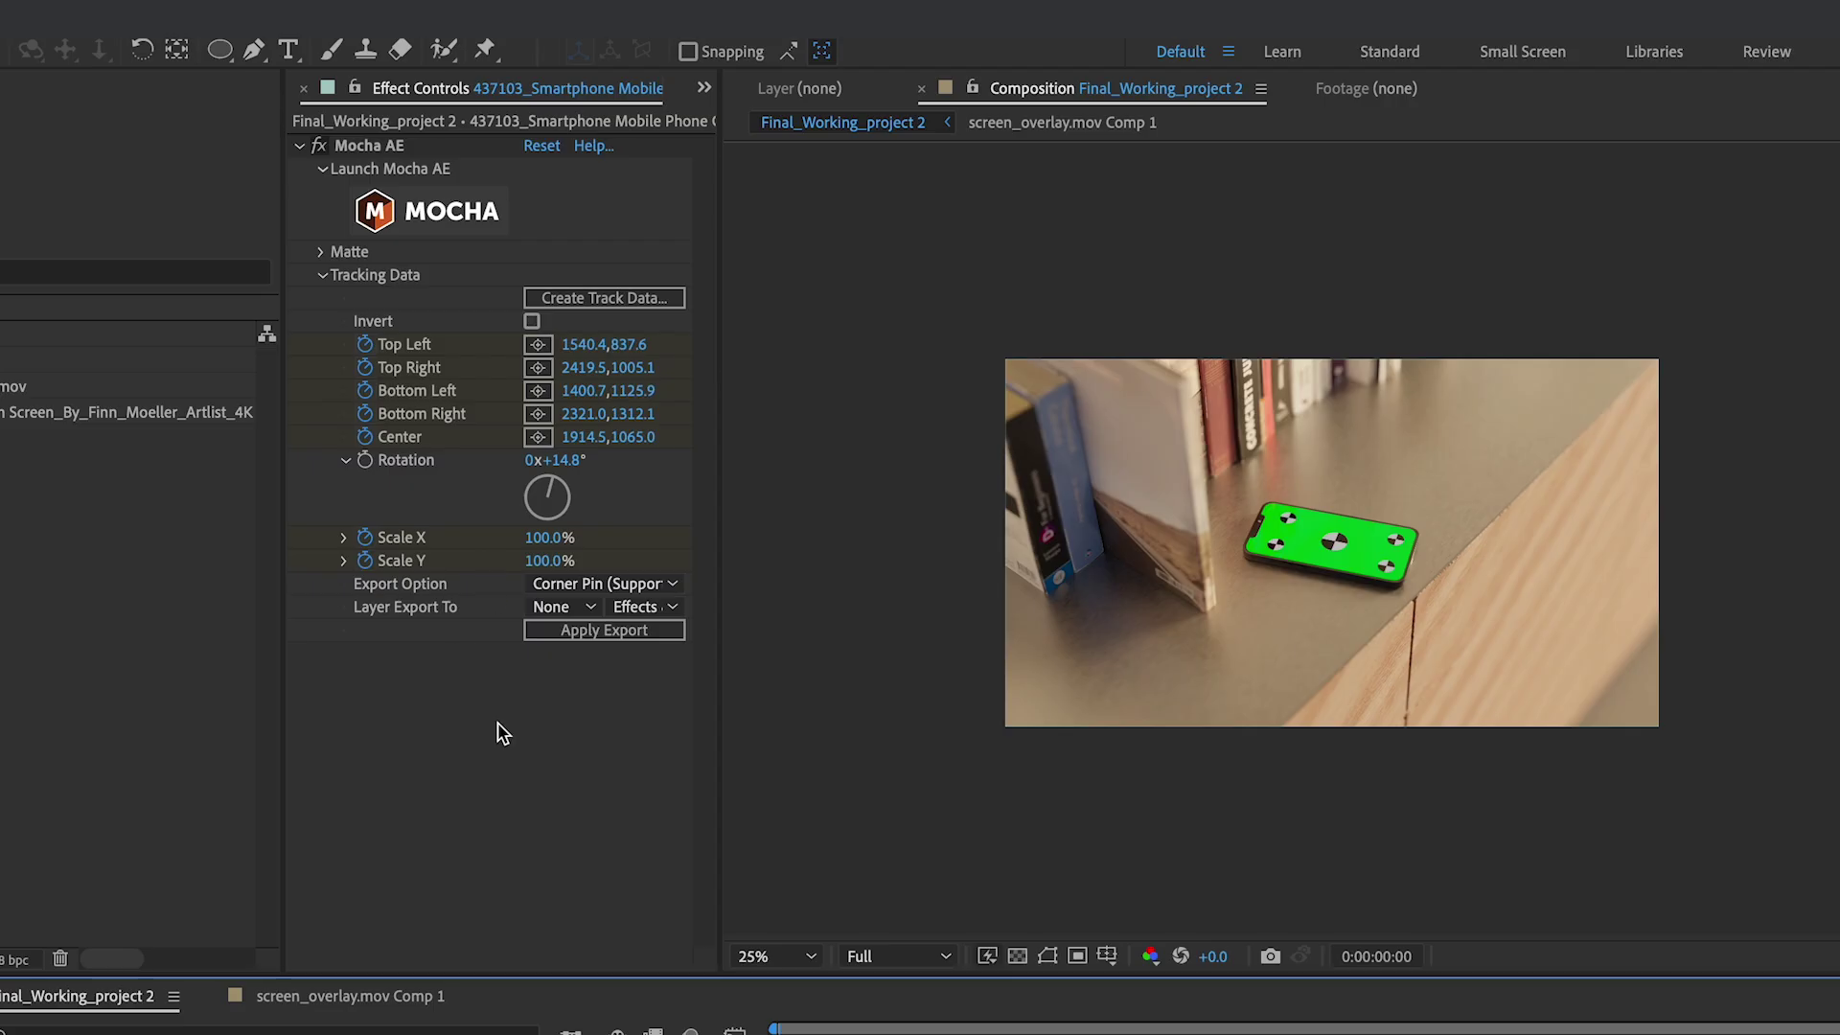
left_click(491, 739)
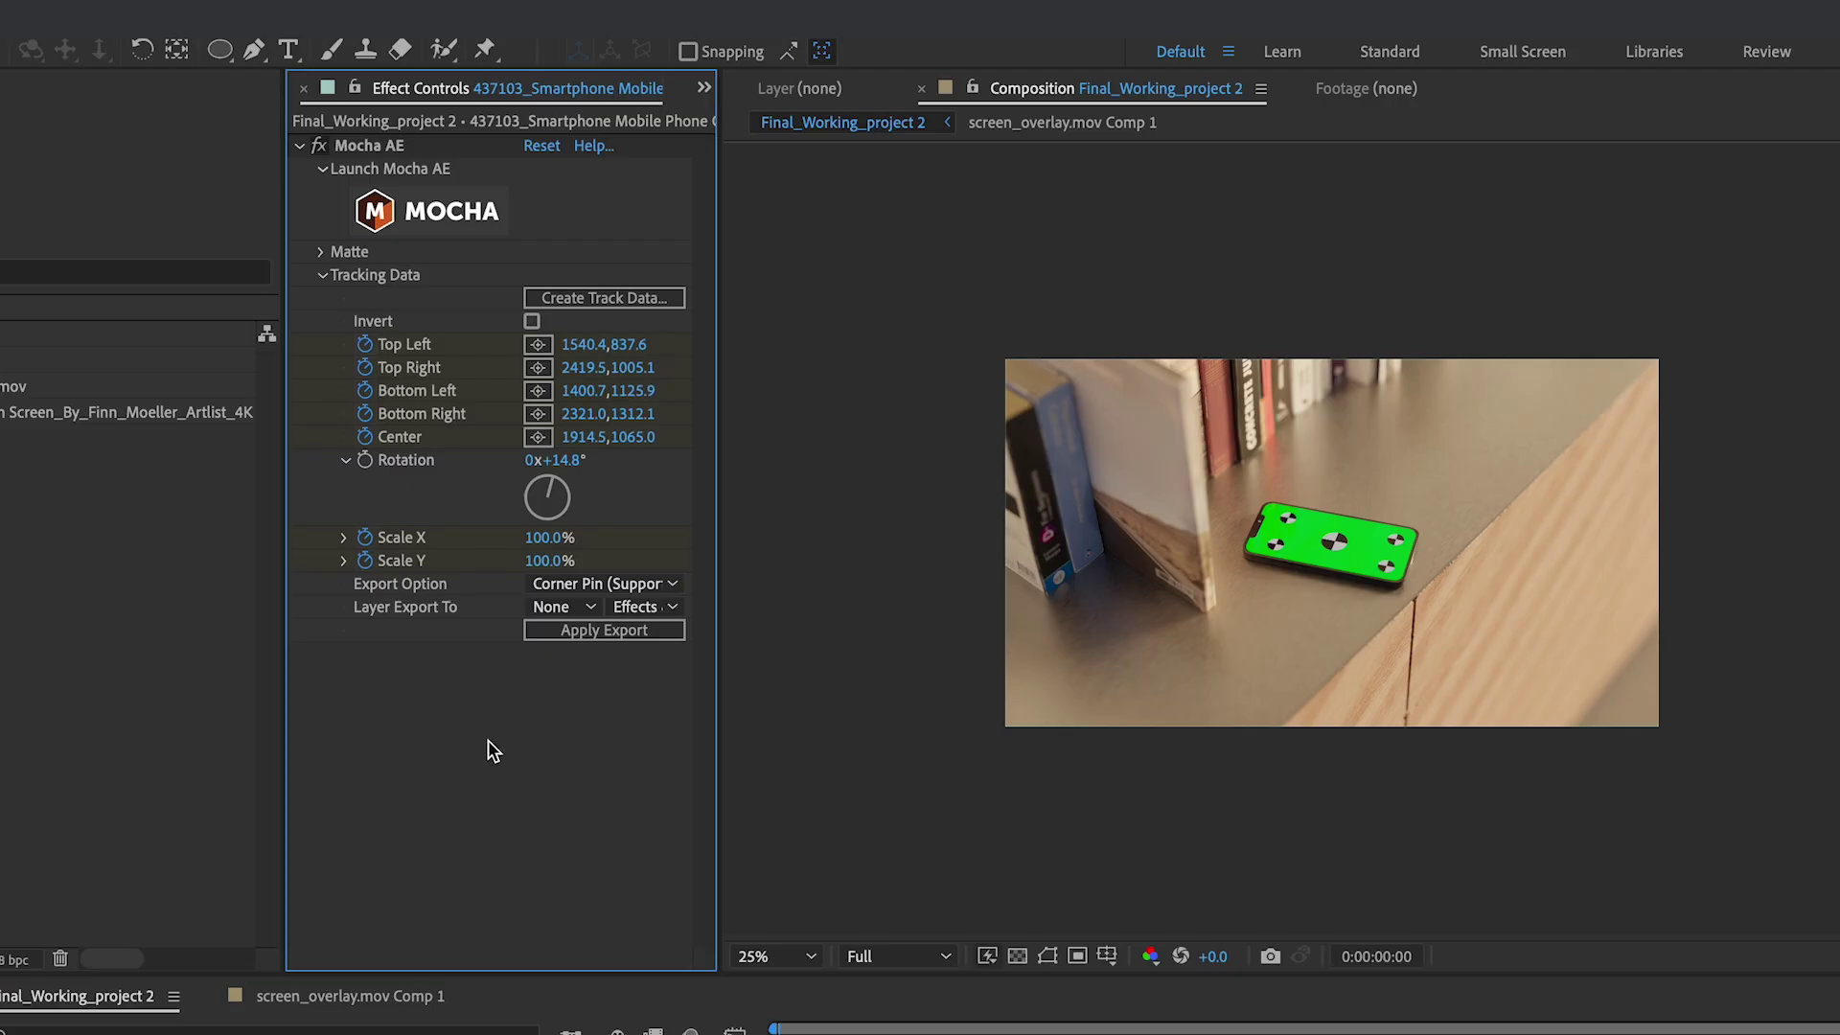
left_click(556, 586)
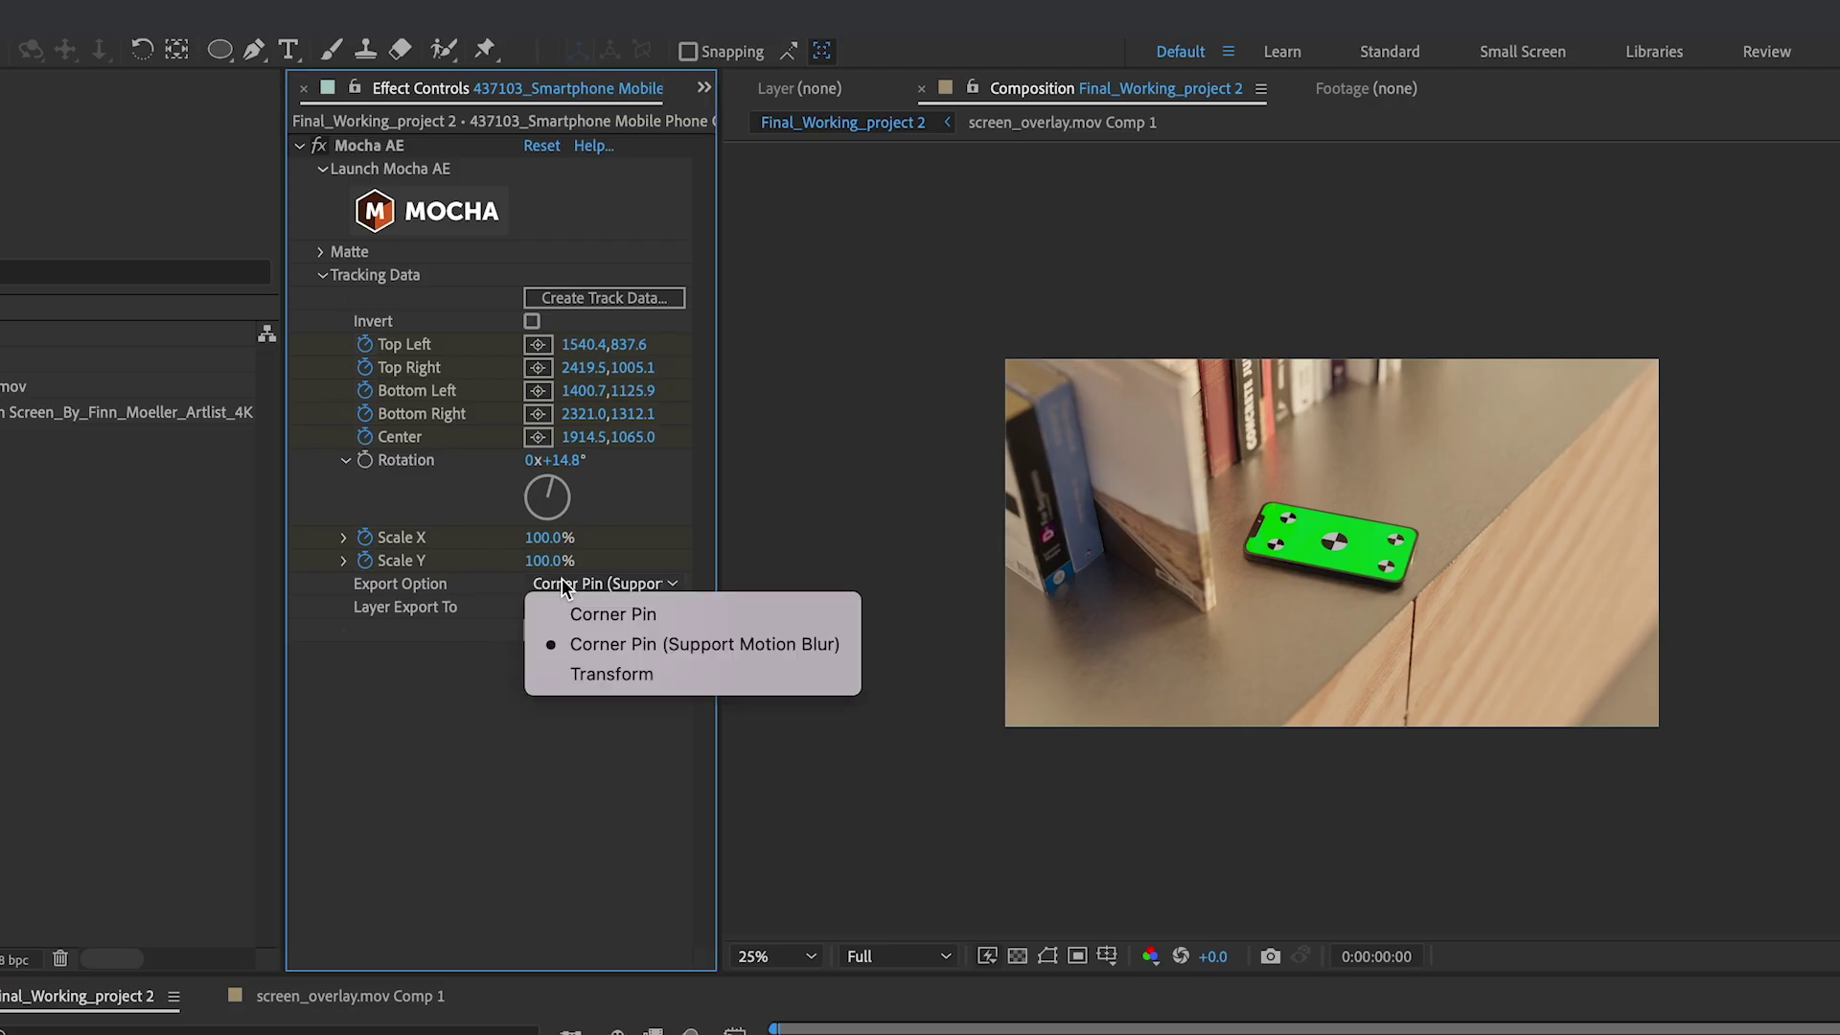
left_click(632, 644)
left_click(563, 605)
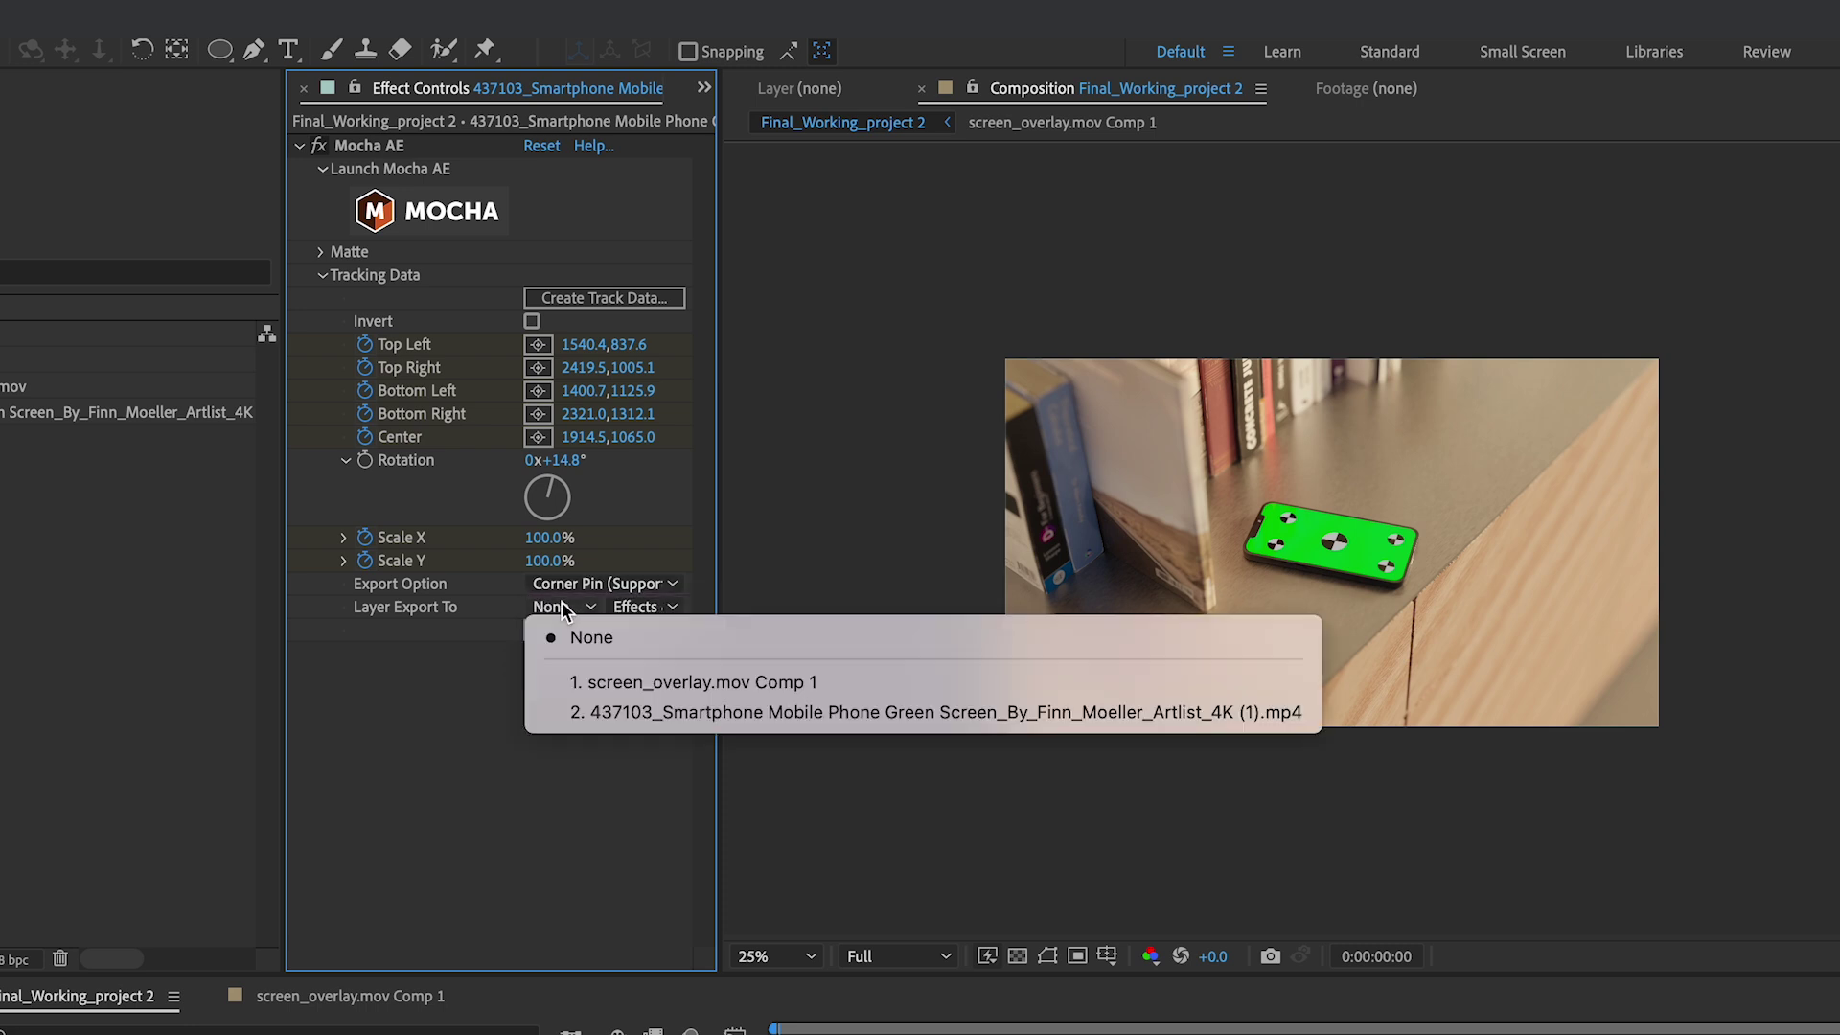
left_click(636, 681)
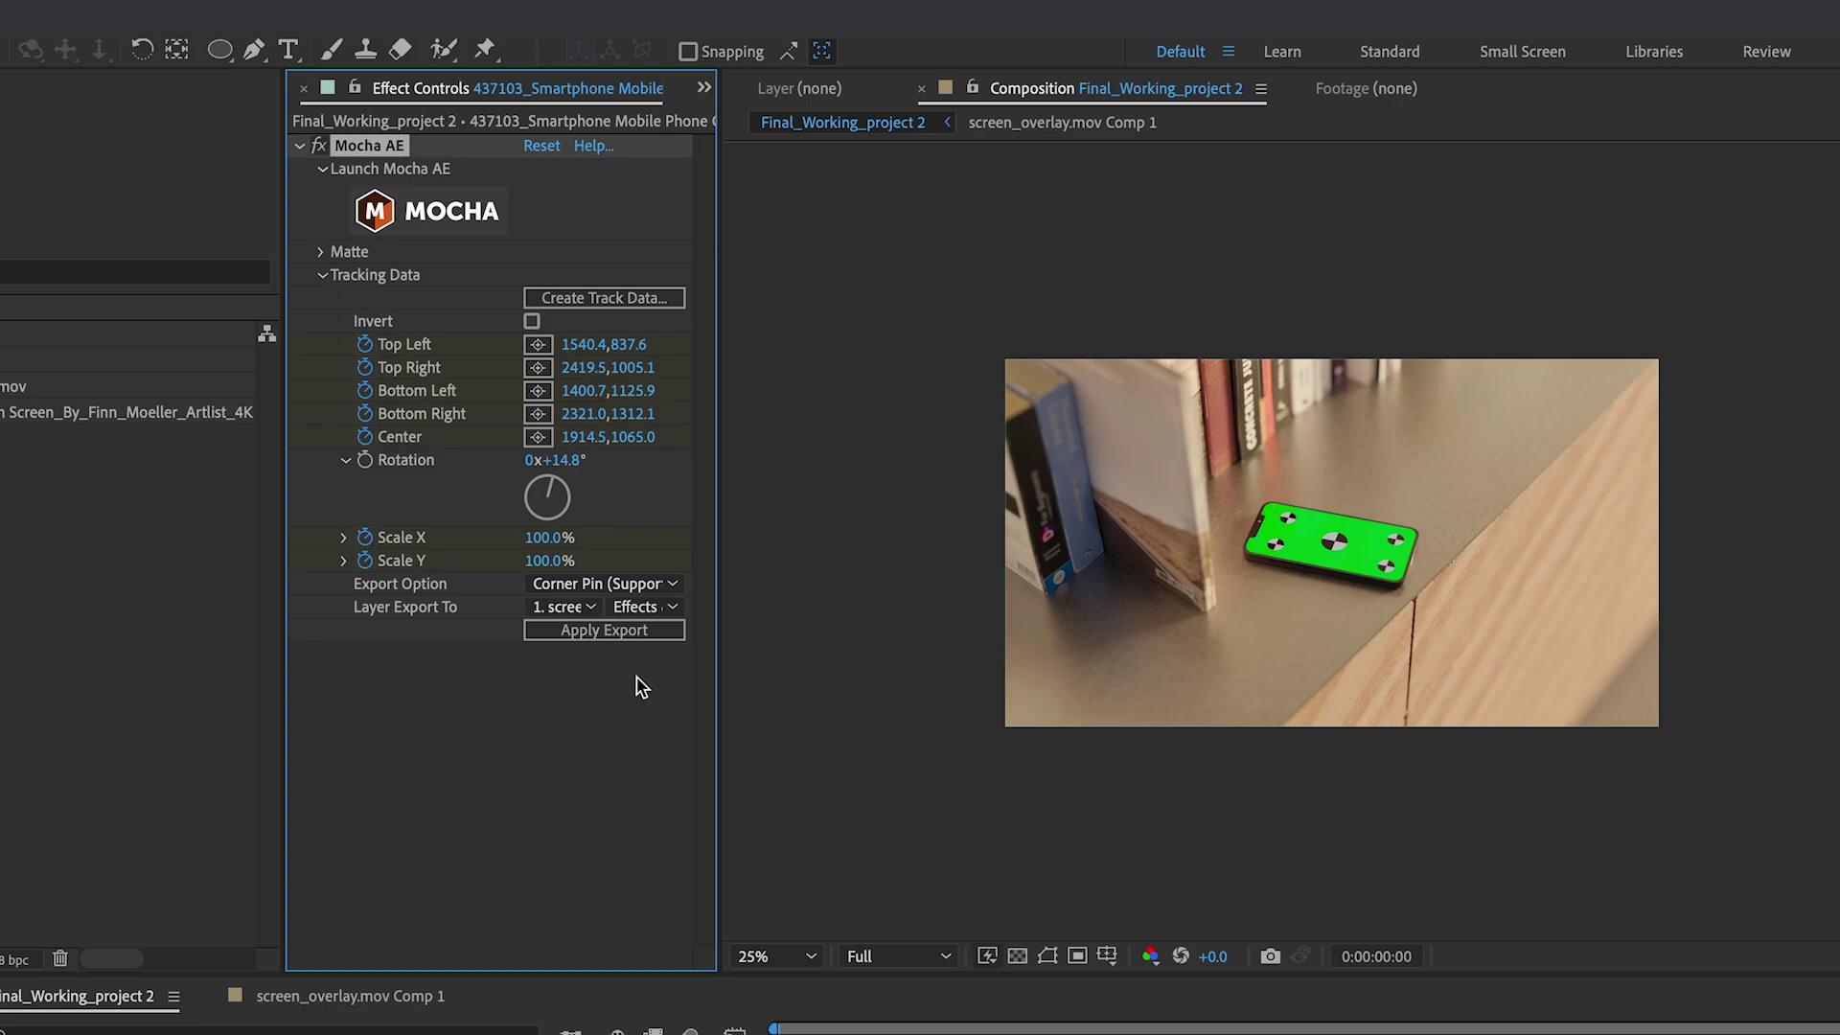
left_click(587, 630)
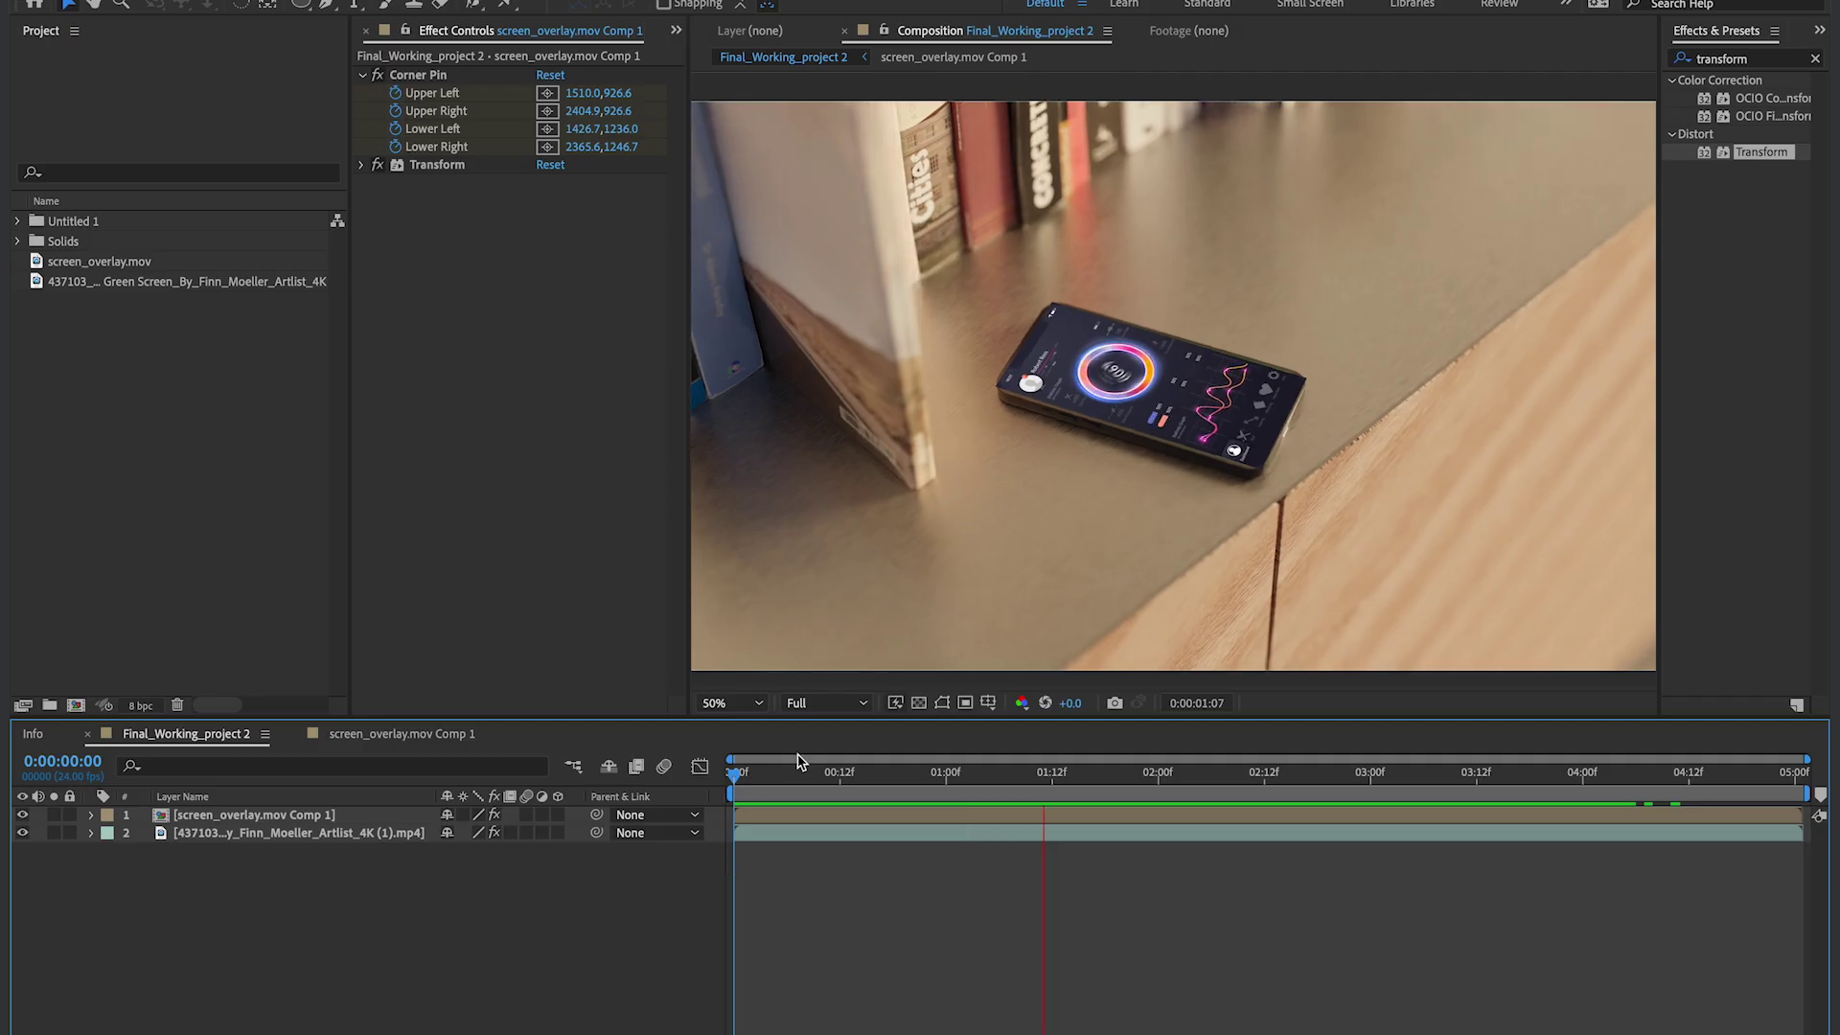
left_click_drag(736, 772, 1414, 791)
key("period")
key("period")
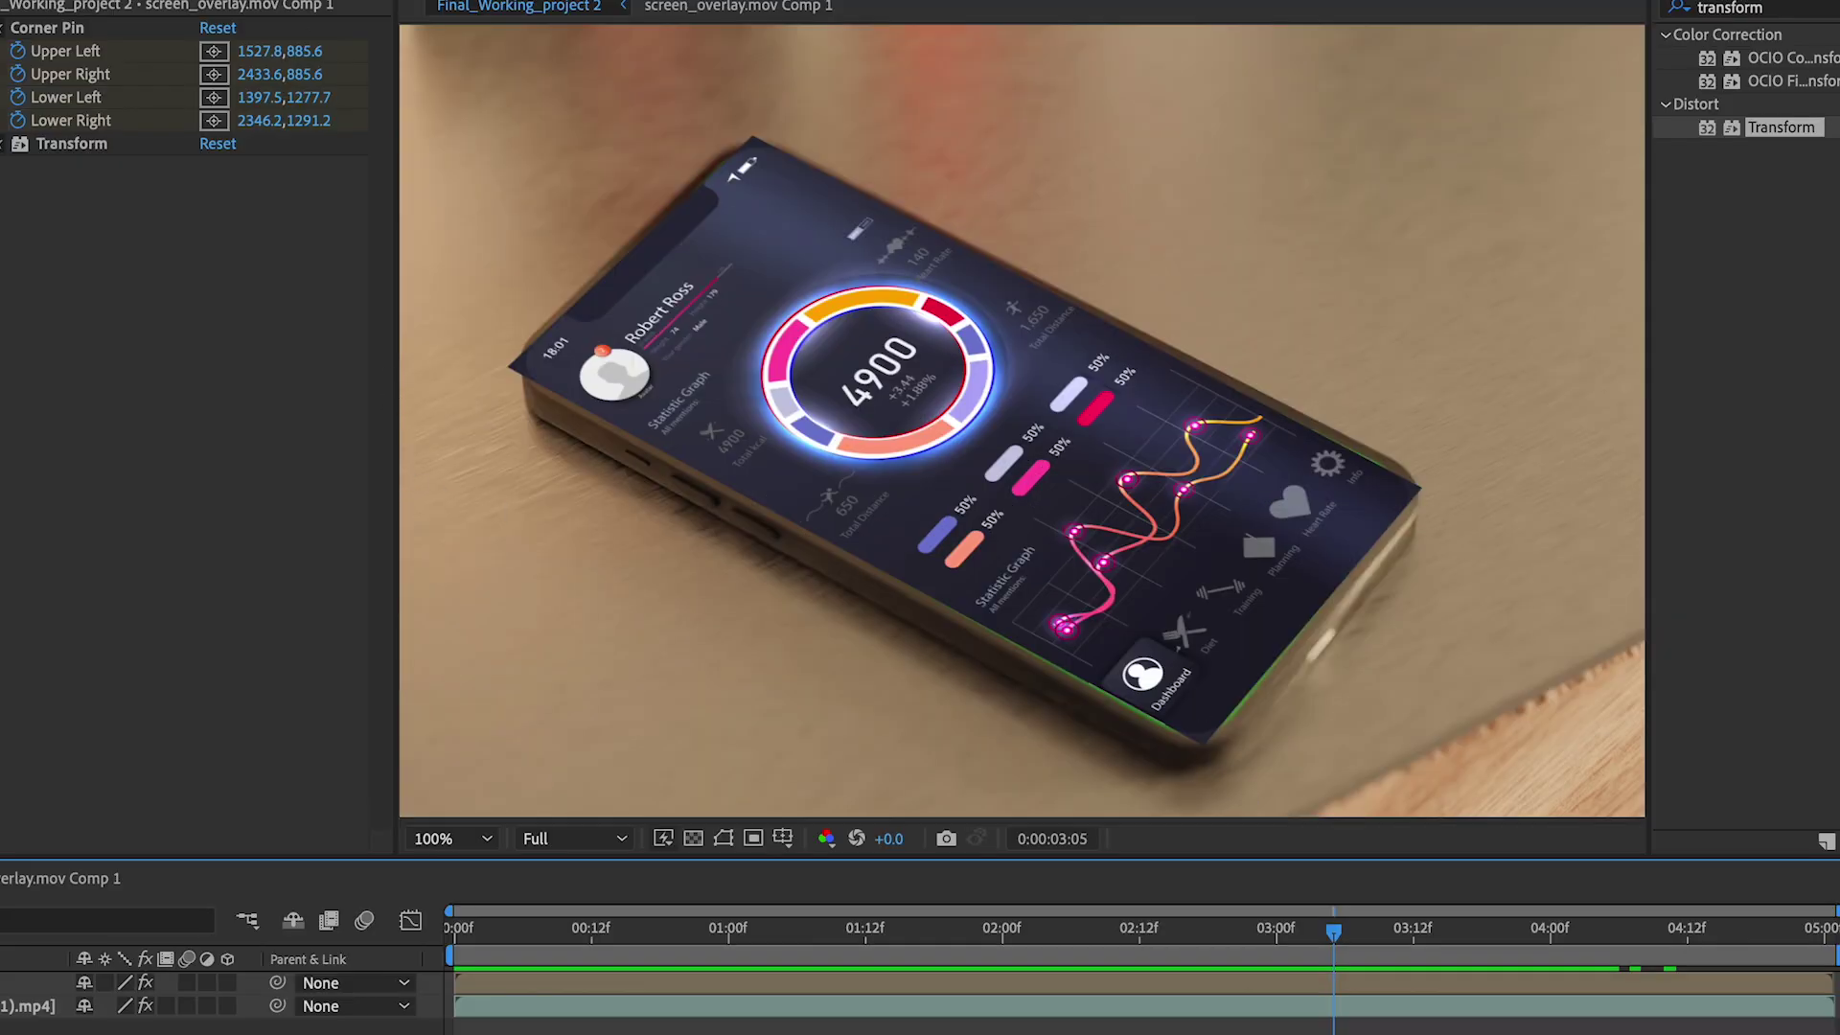
key("comma")
key("space")
key("space")
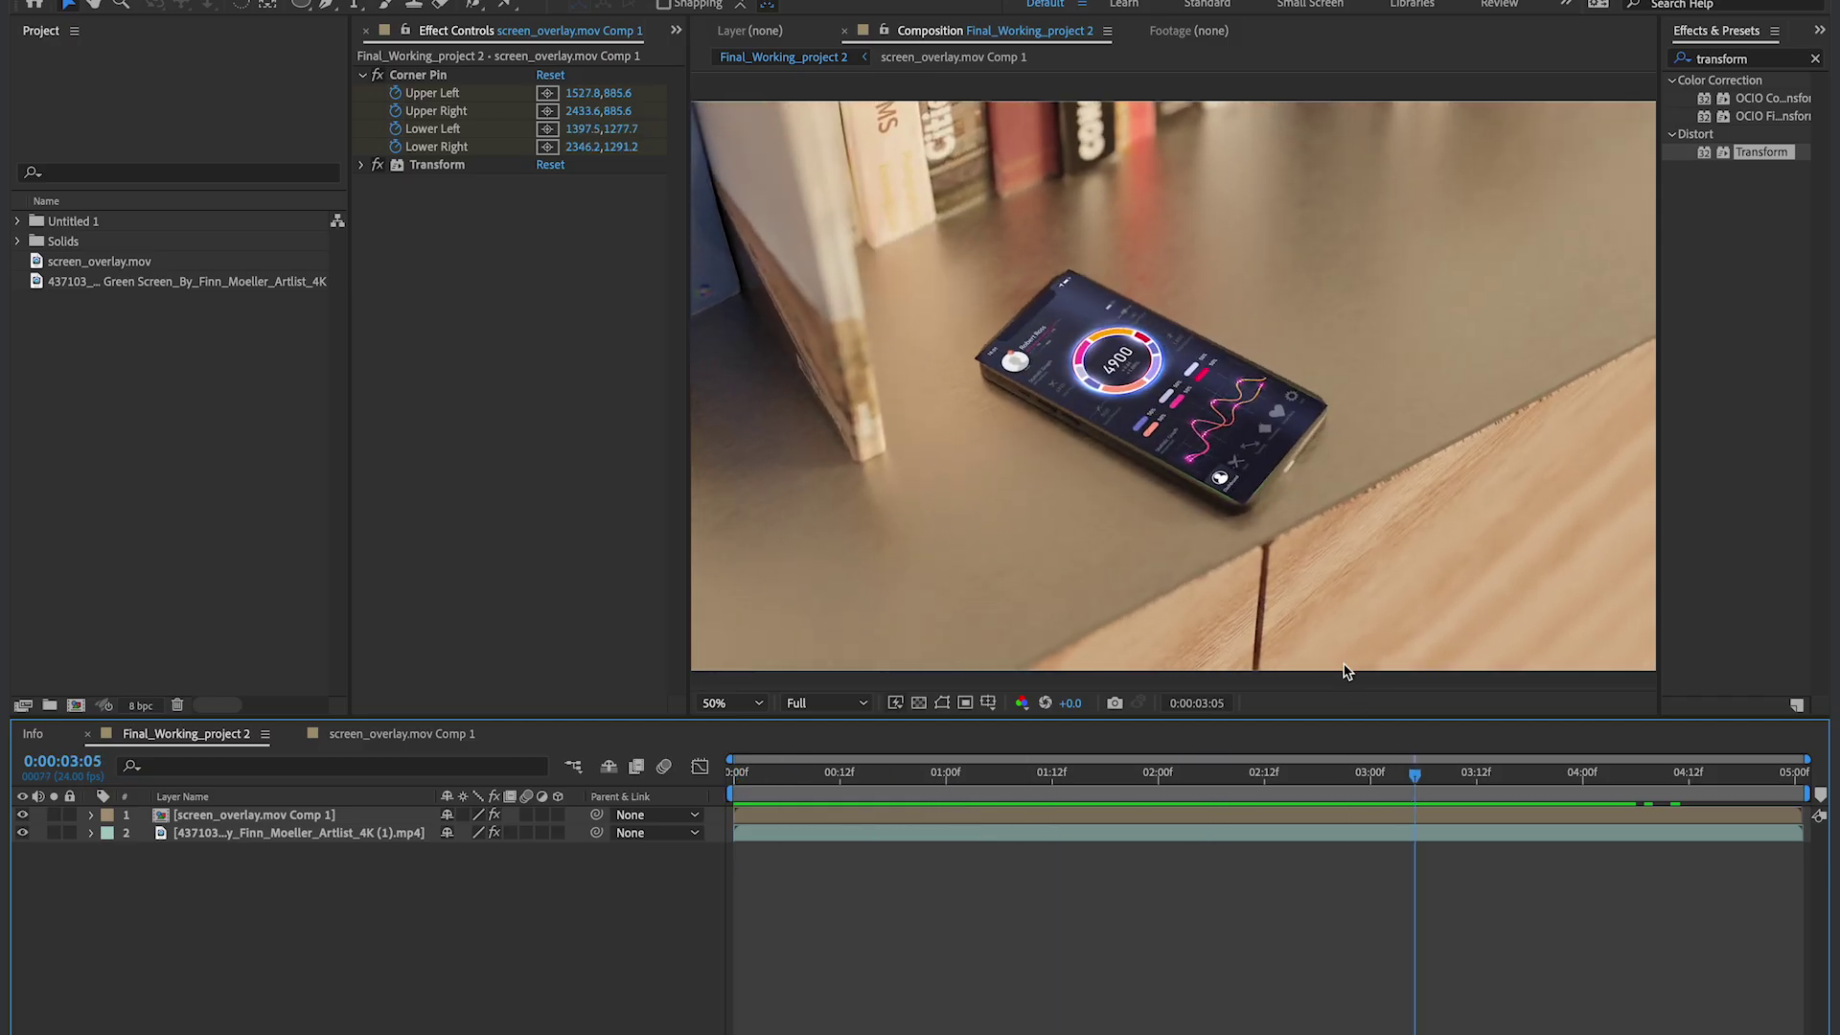
key("period")
key("period")
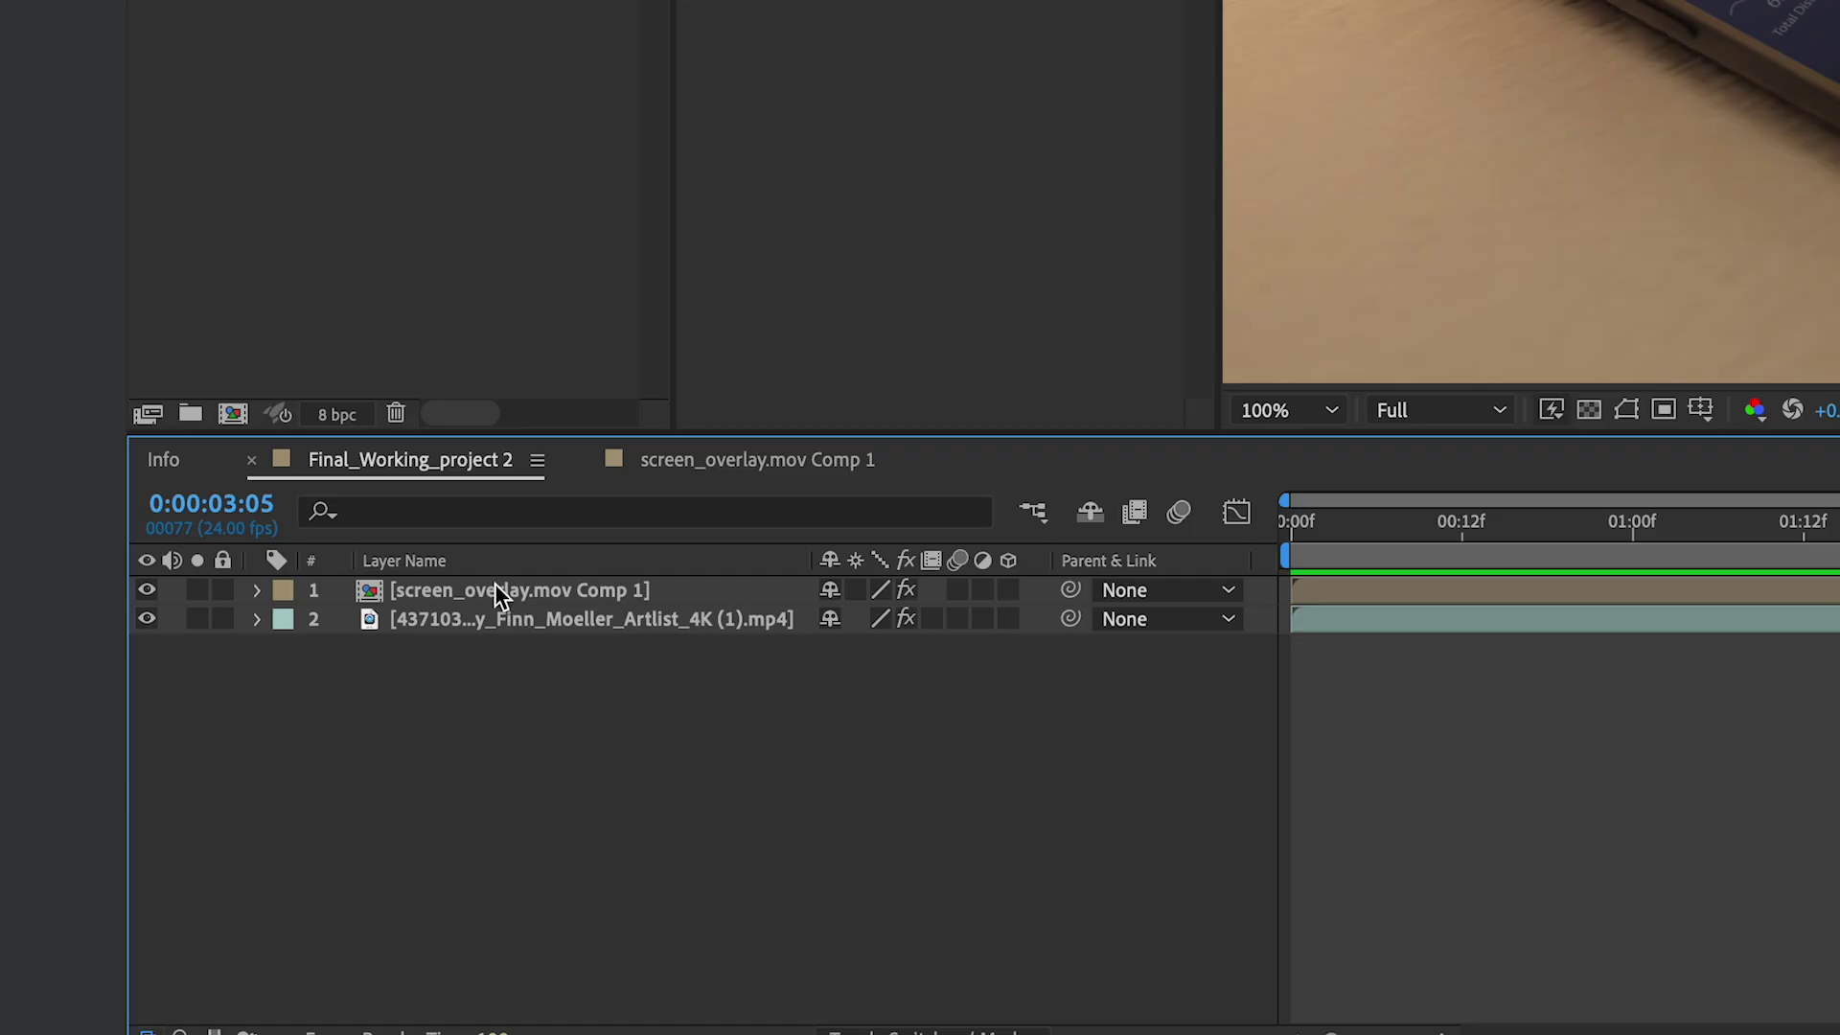
- Move the UI comp below the phone footage and apply Keylight to the footage
left_click_drag(494, 584, 475, 670)
left_click(446, 670)
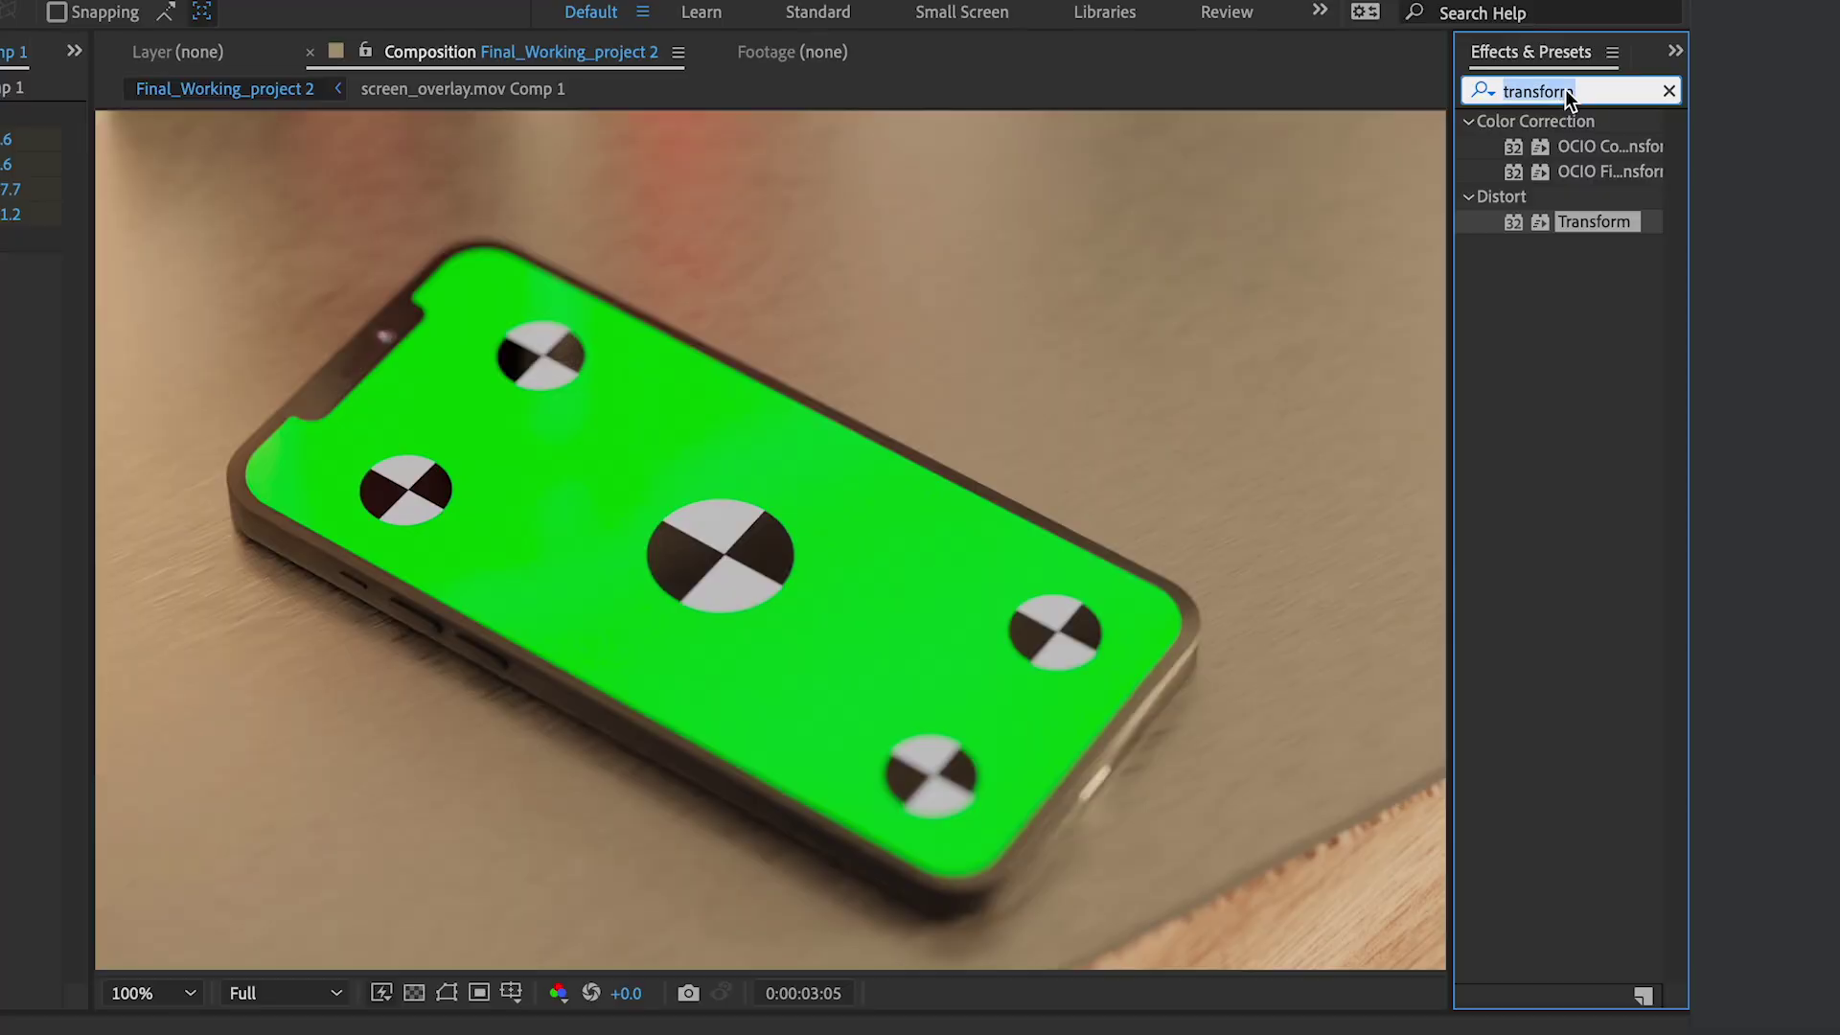
type("keyligh")
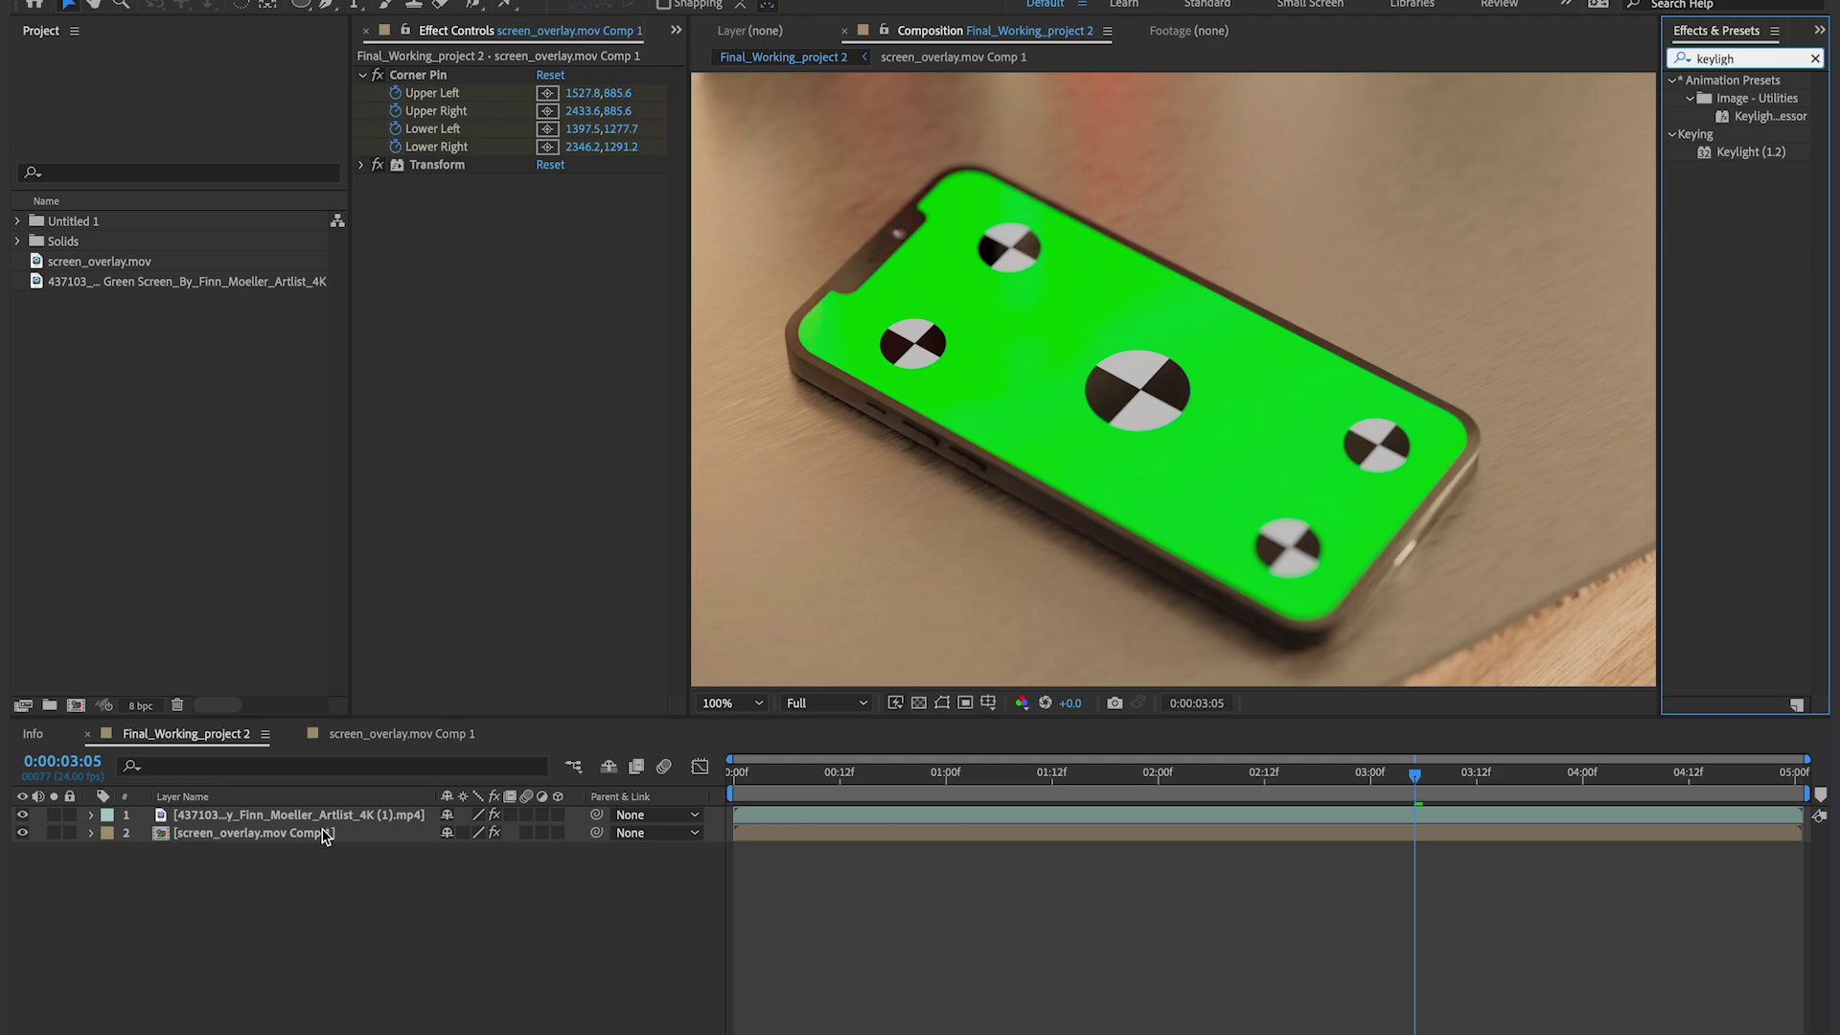
left_click(367, 814)
left_click_drag(1747, 155, 573, 585)
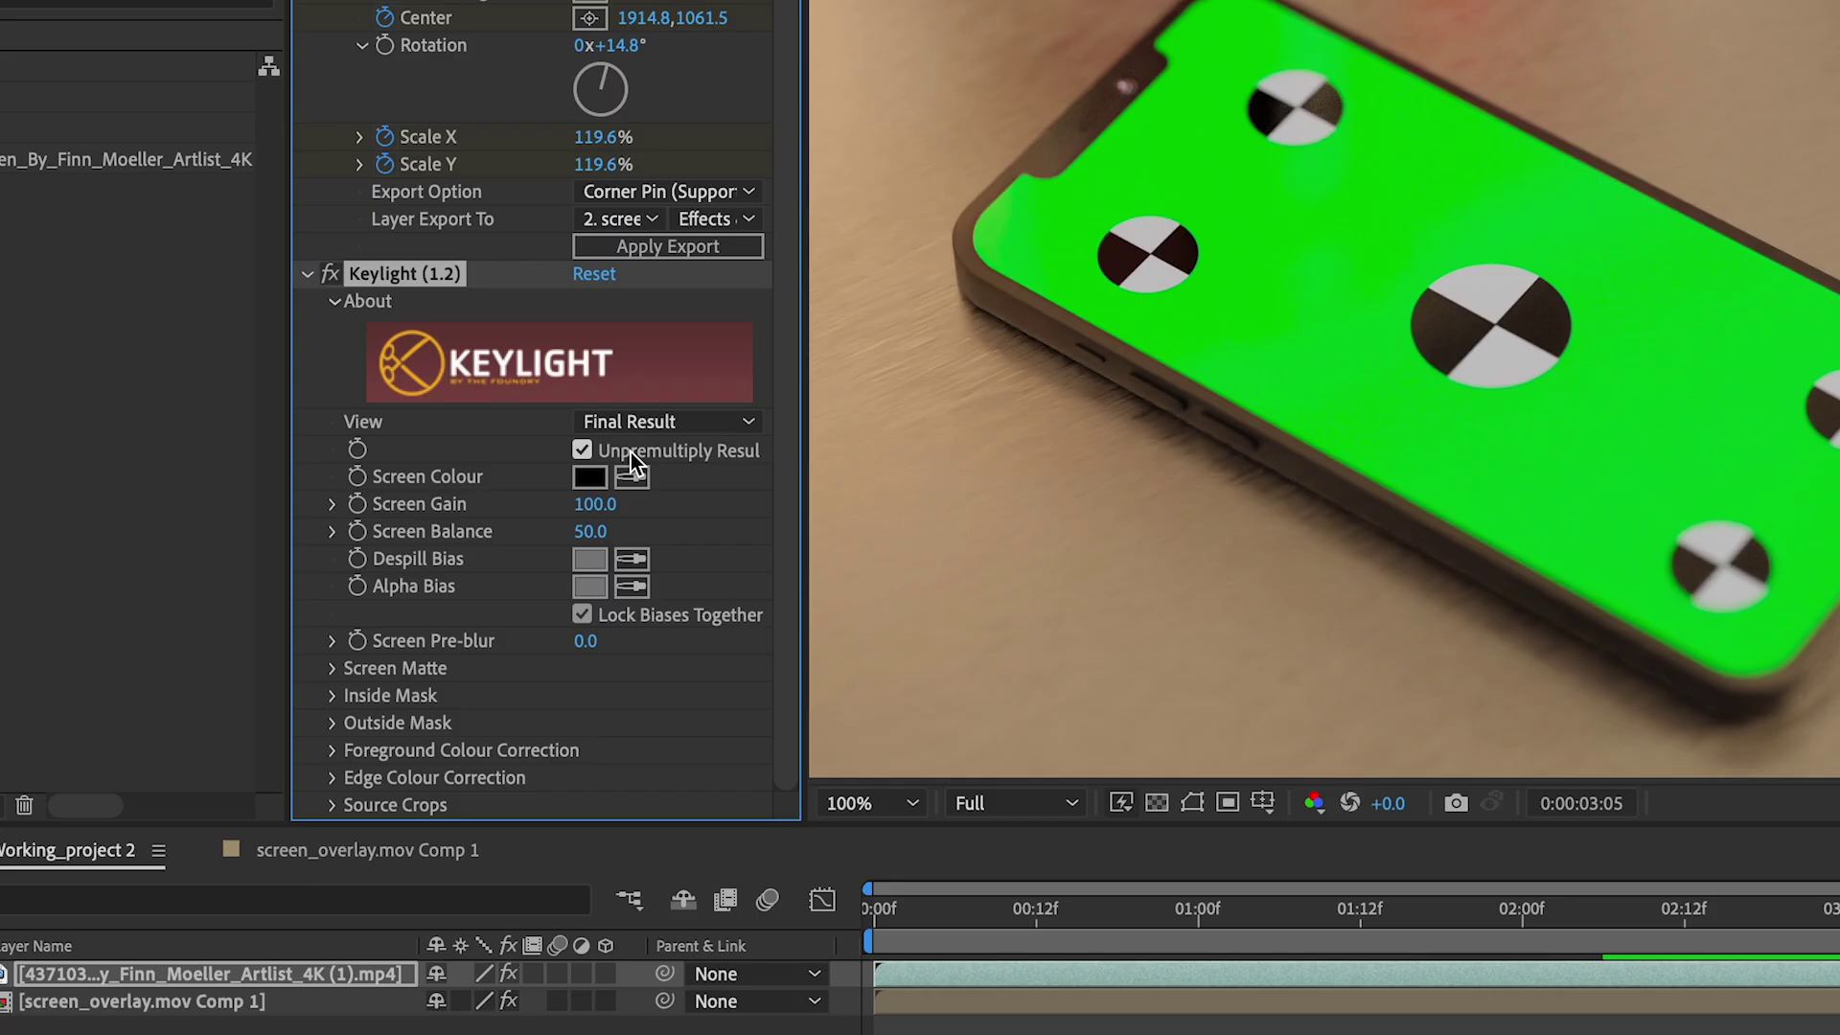
- Sample the green screen as Screen Colour and view Screen Matte with Clip Black 20, Clip White 78
left_click(630, 476)
left_click(1254, 314)
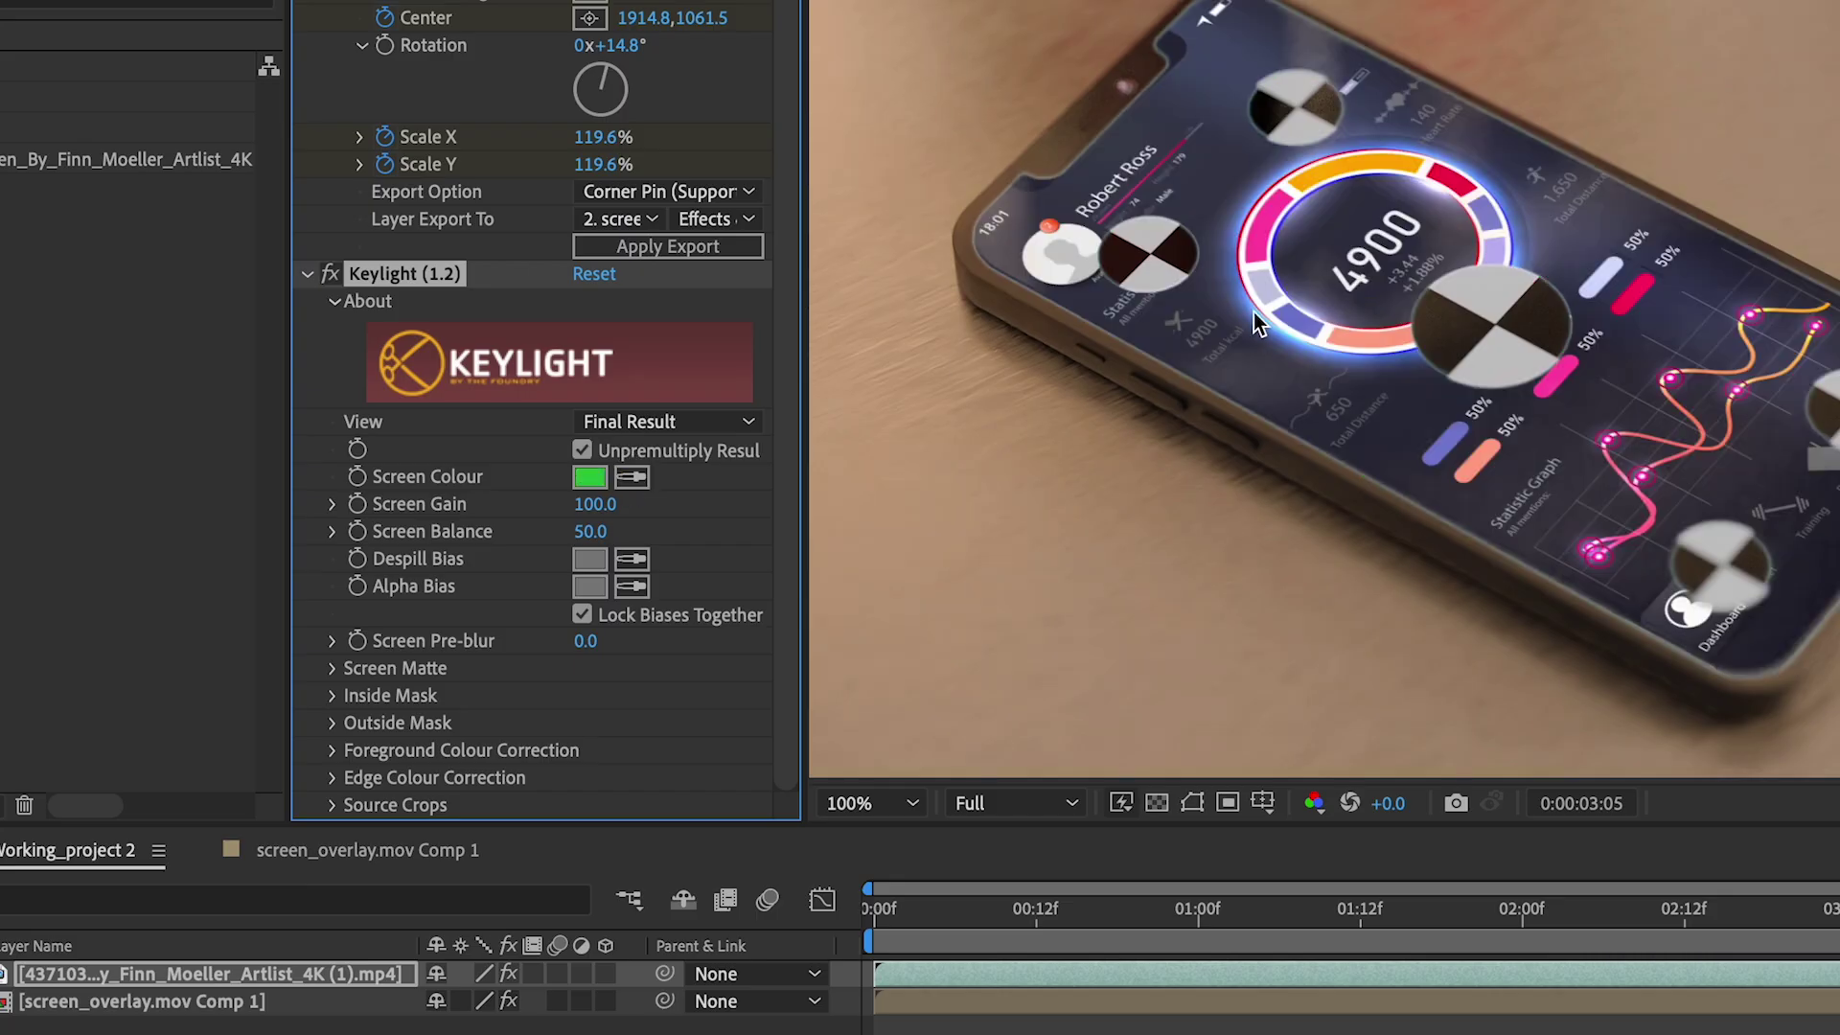
left_click(658, 424)
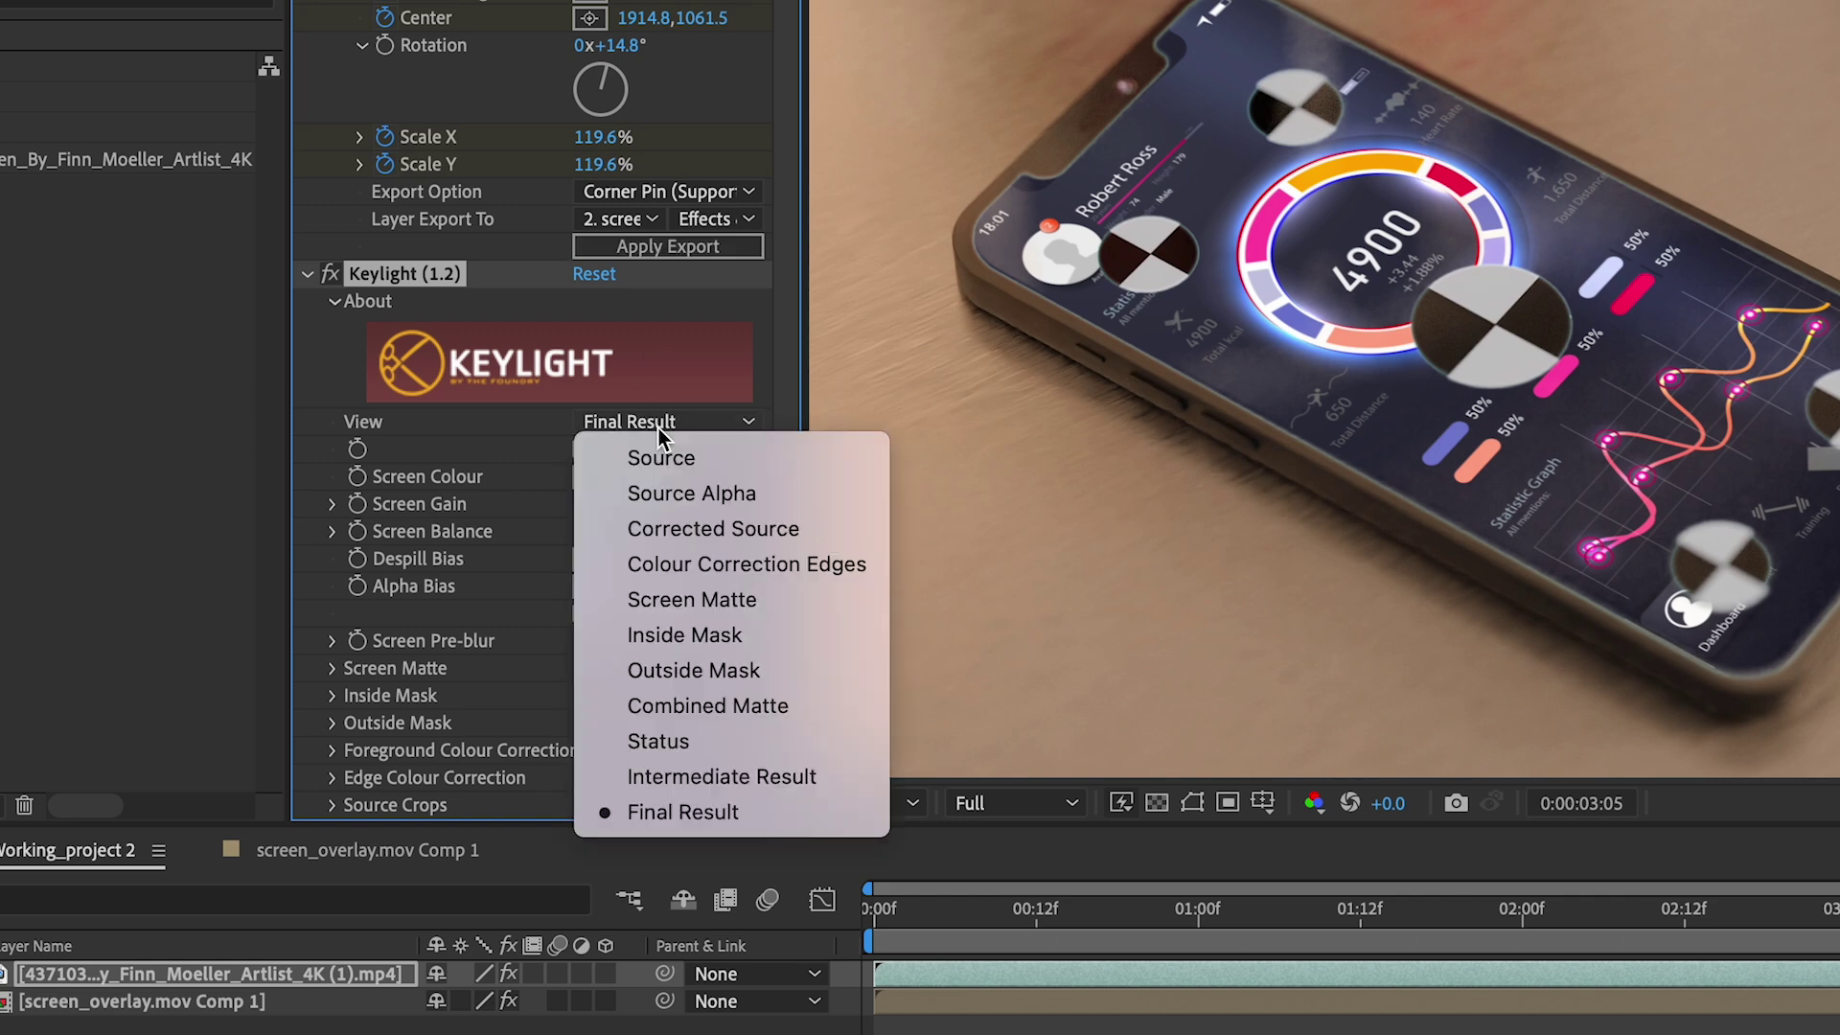
left_click(698, 600)
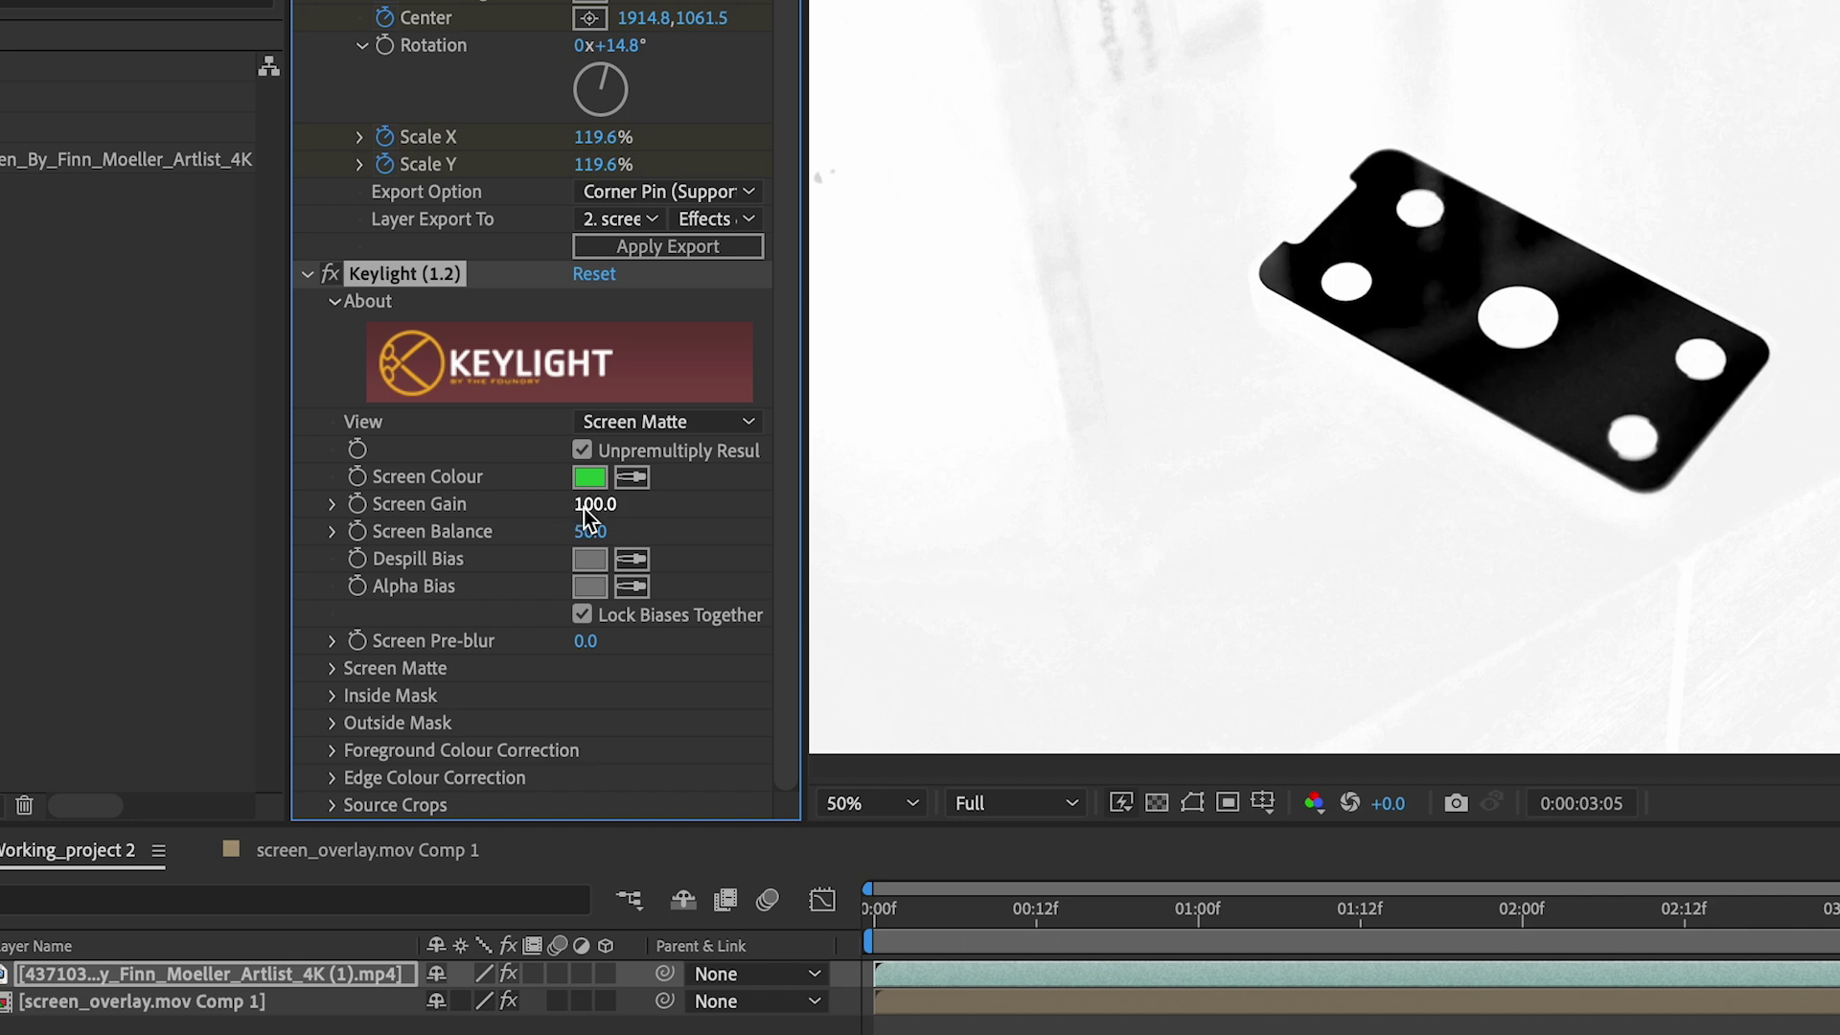
left_click(330, 668)
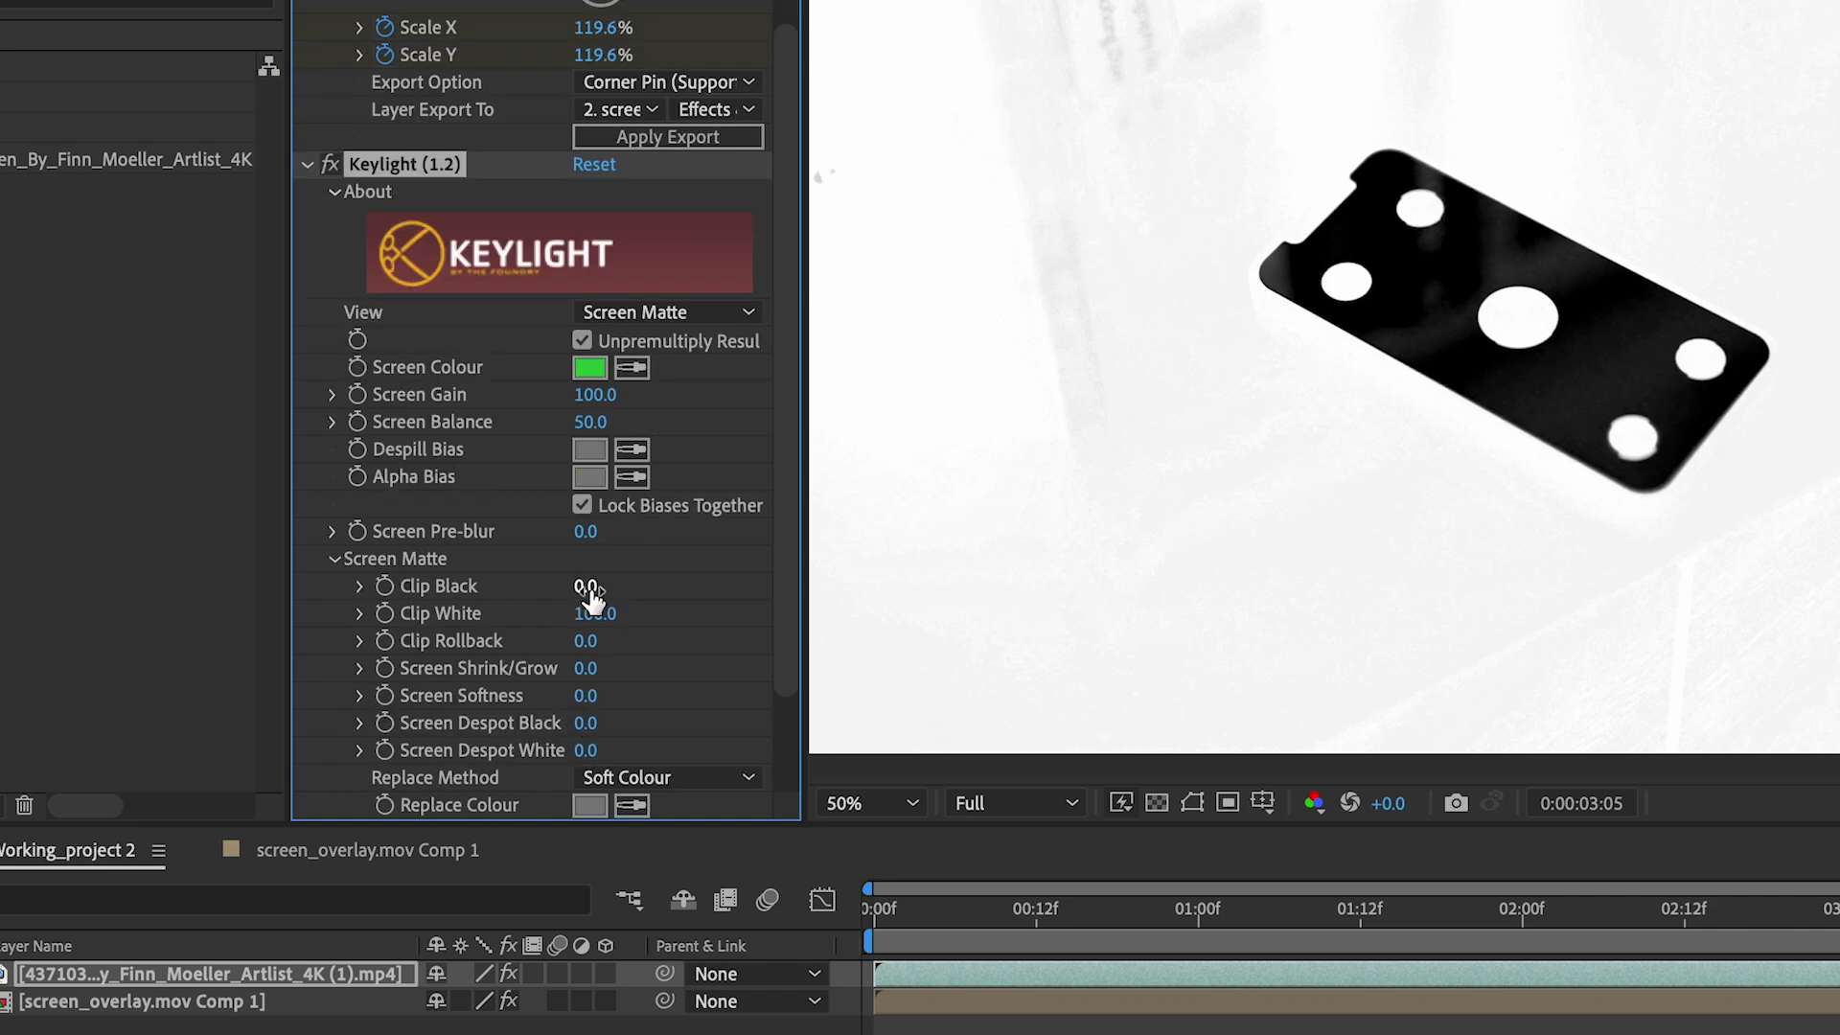
left_click_drag(587, 587, 556, 618)
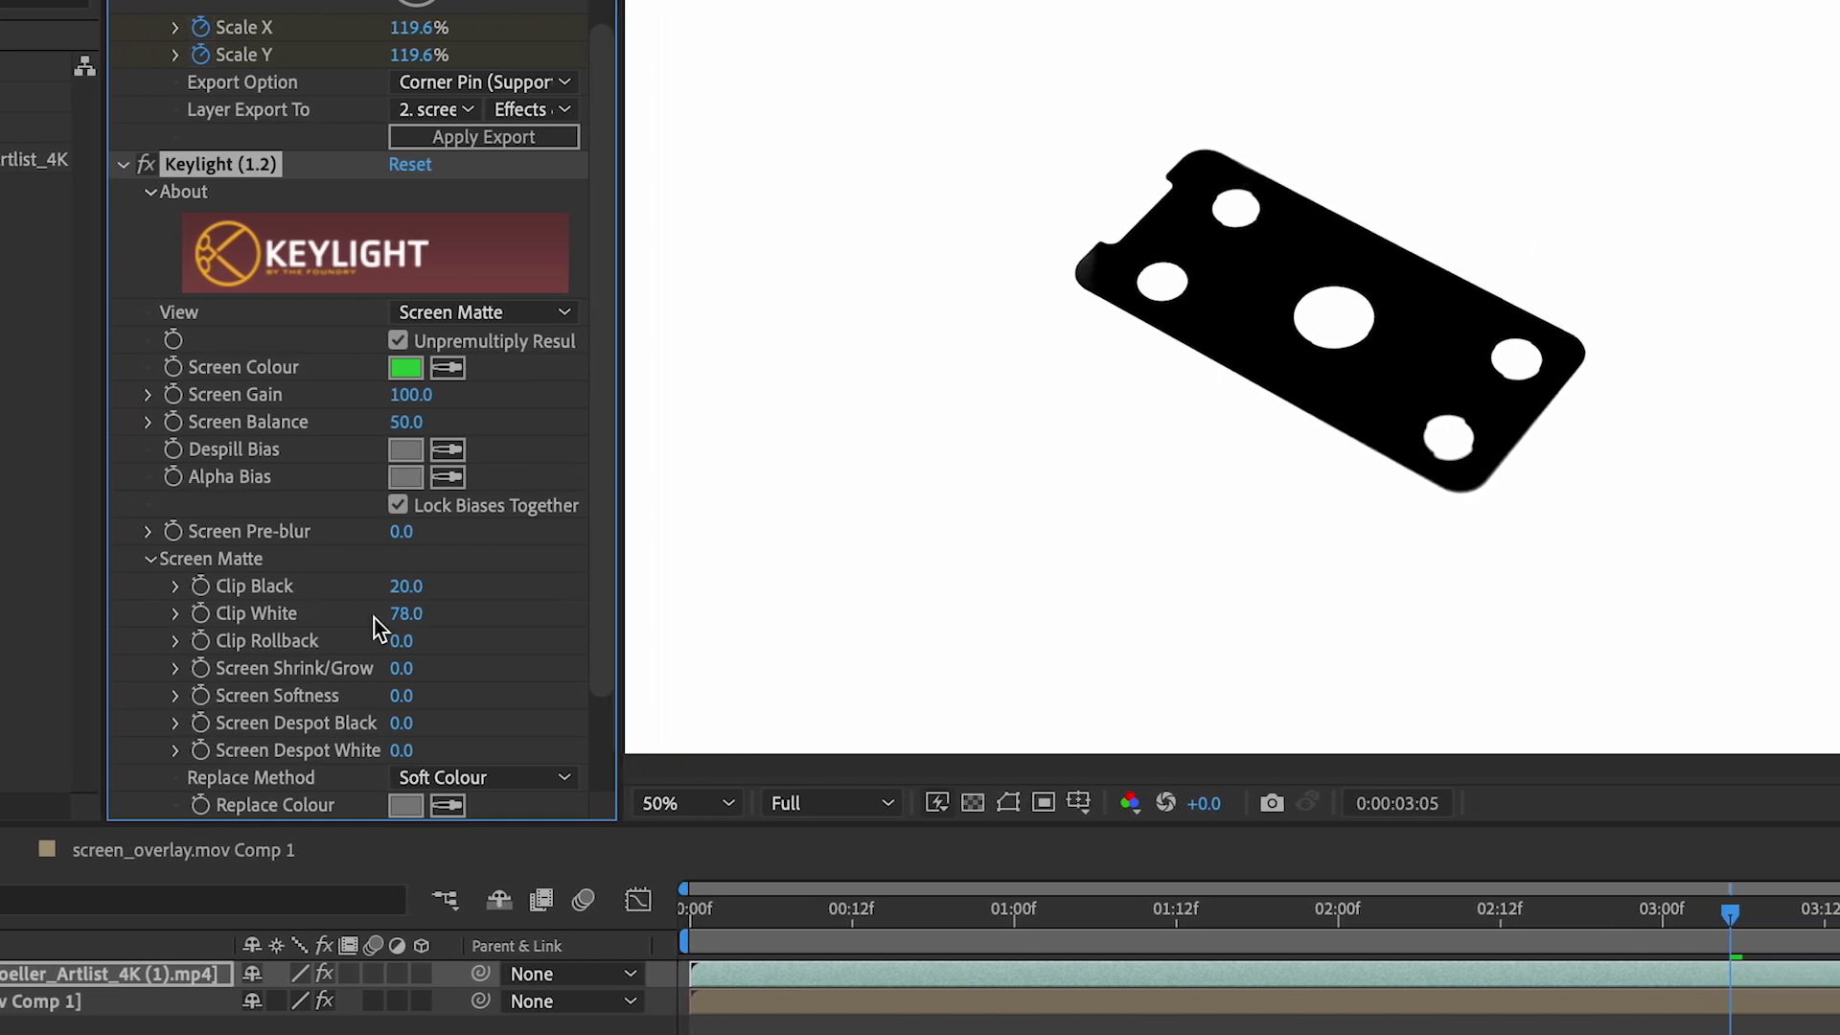
left_click(484, 312)
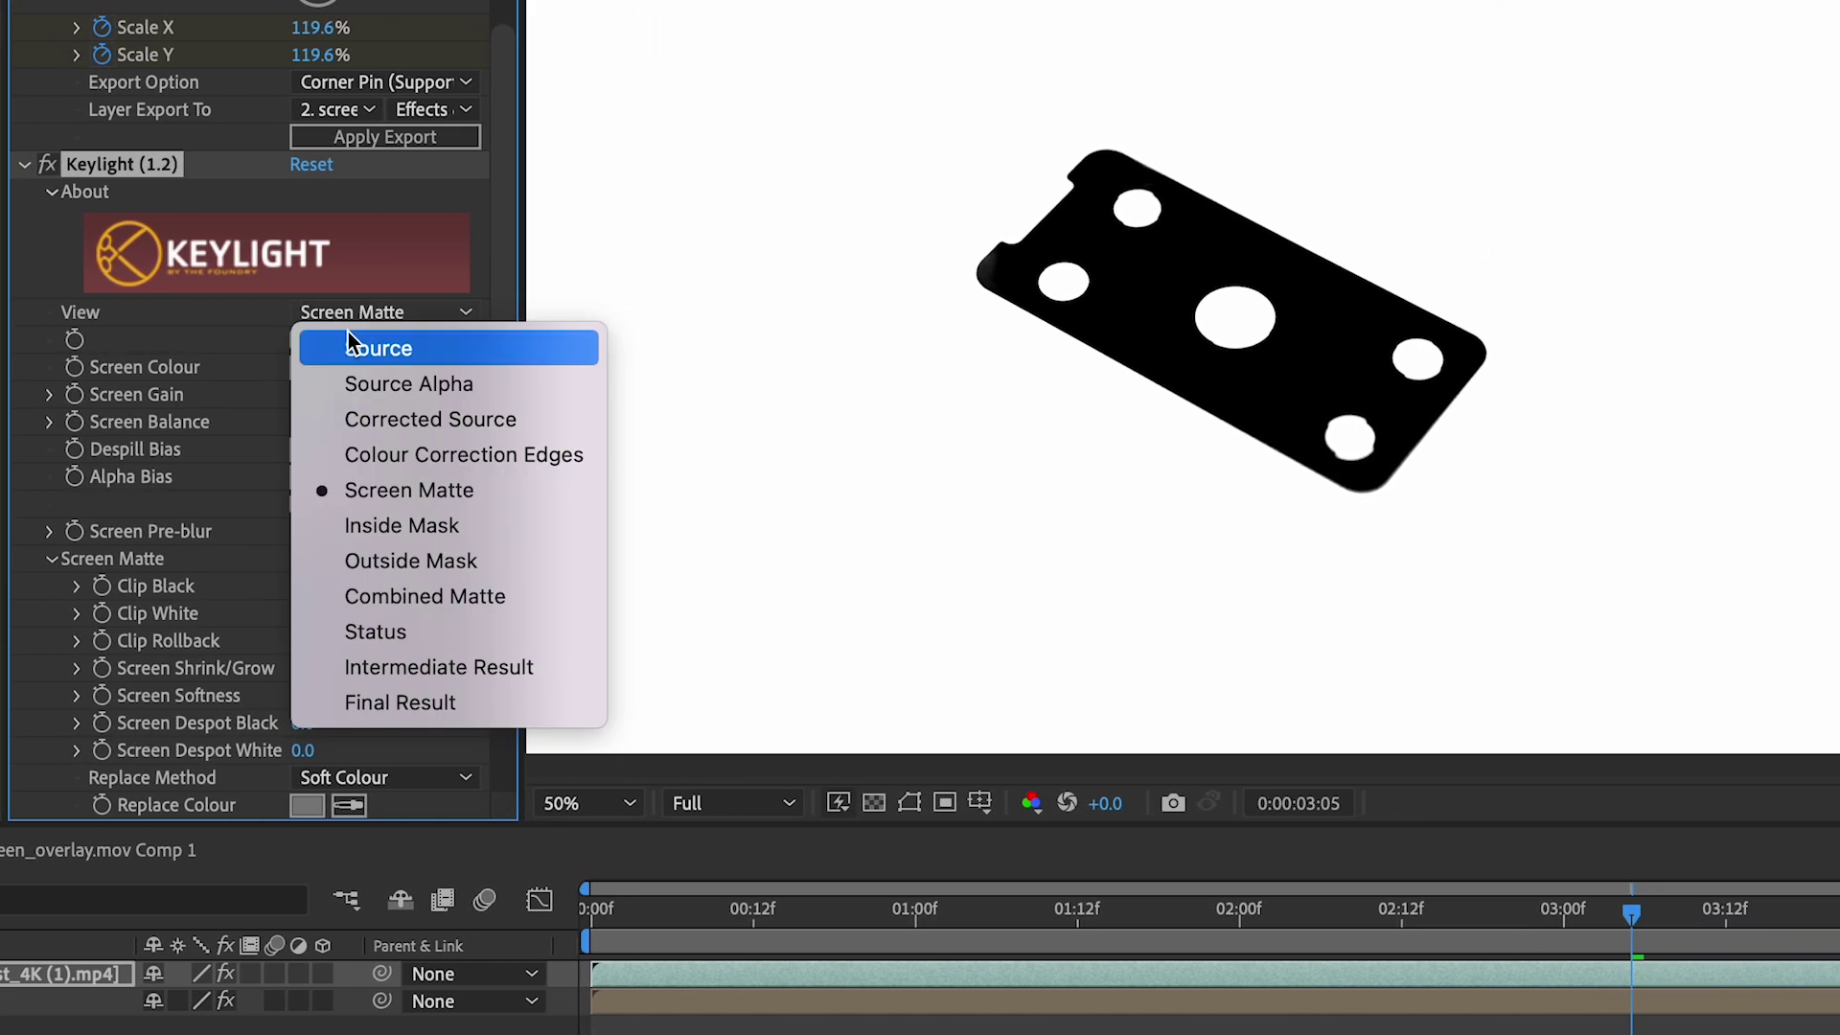
- Show Keylight's Final Result, then draw a hidden screen-outline shape parented to screen_overlay.mov Comp 1
left_click(393, 697)
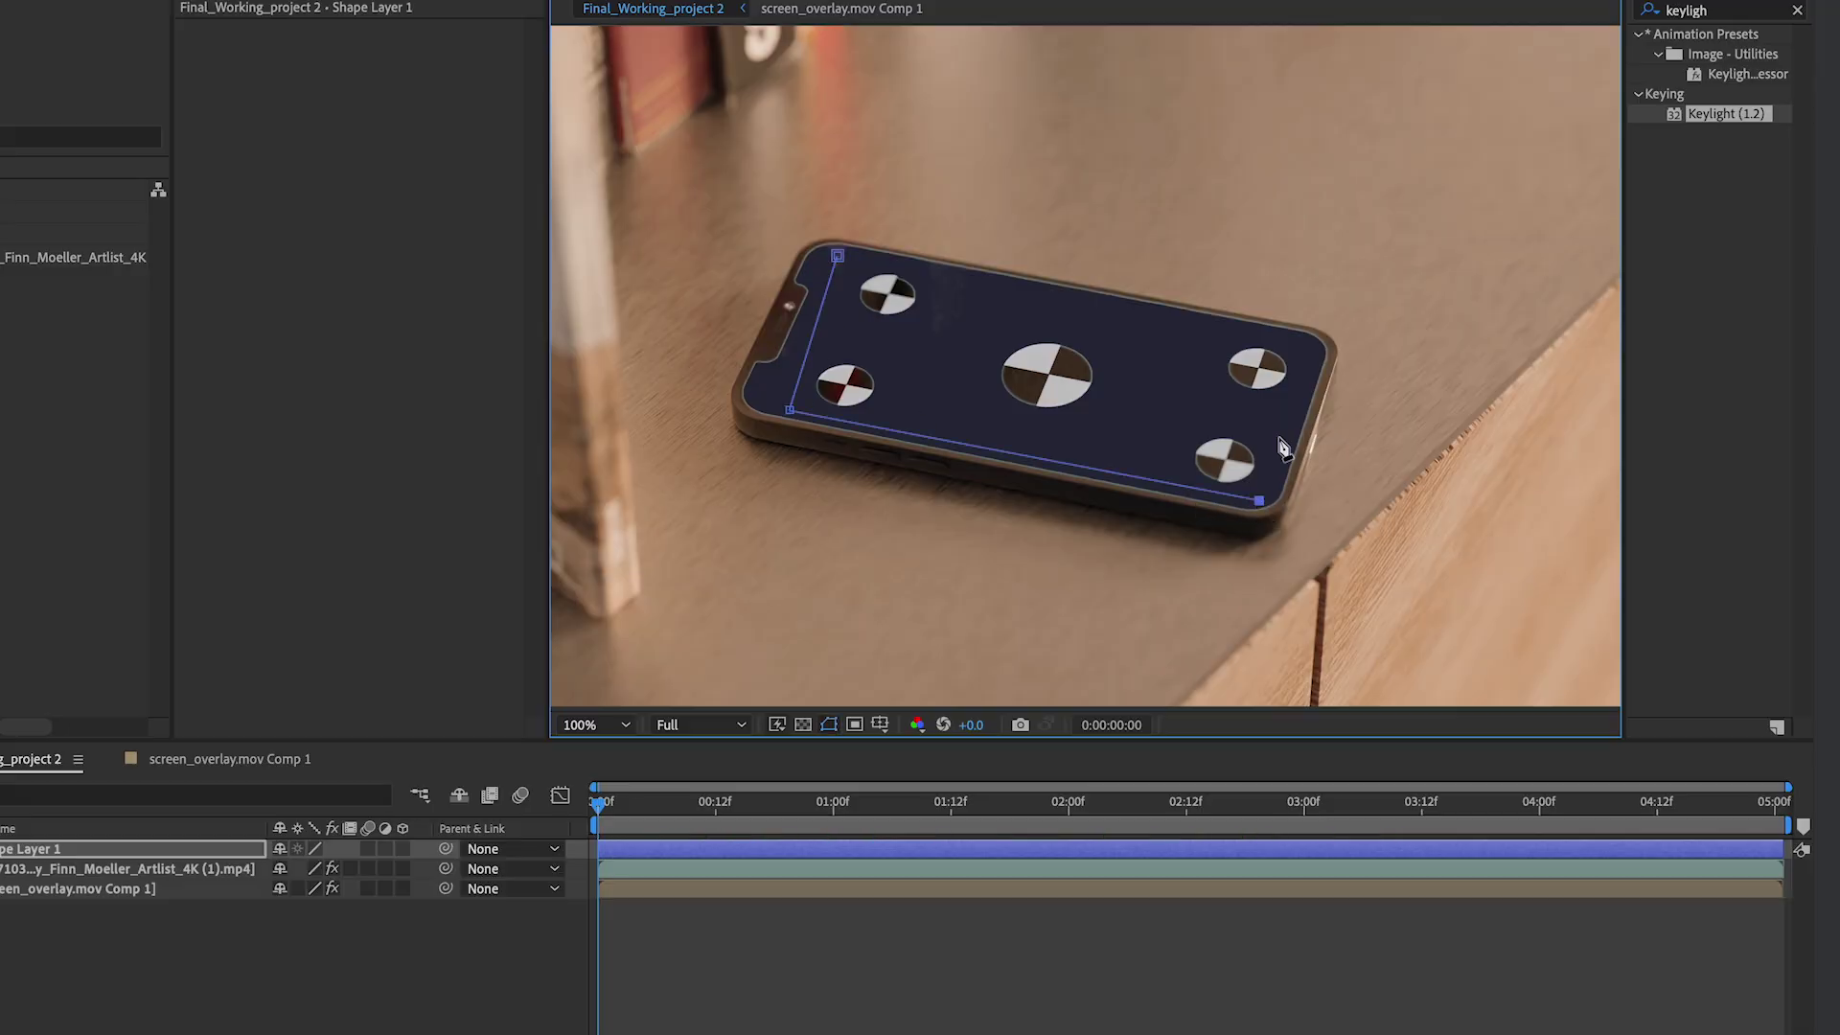
left_click(836, 253)
left_click(146, 365)
left_click_drag(1355, 366, 1159, 437)
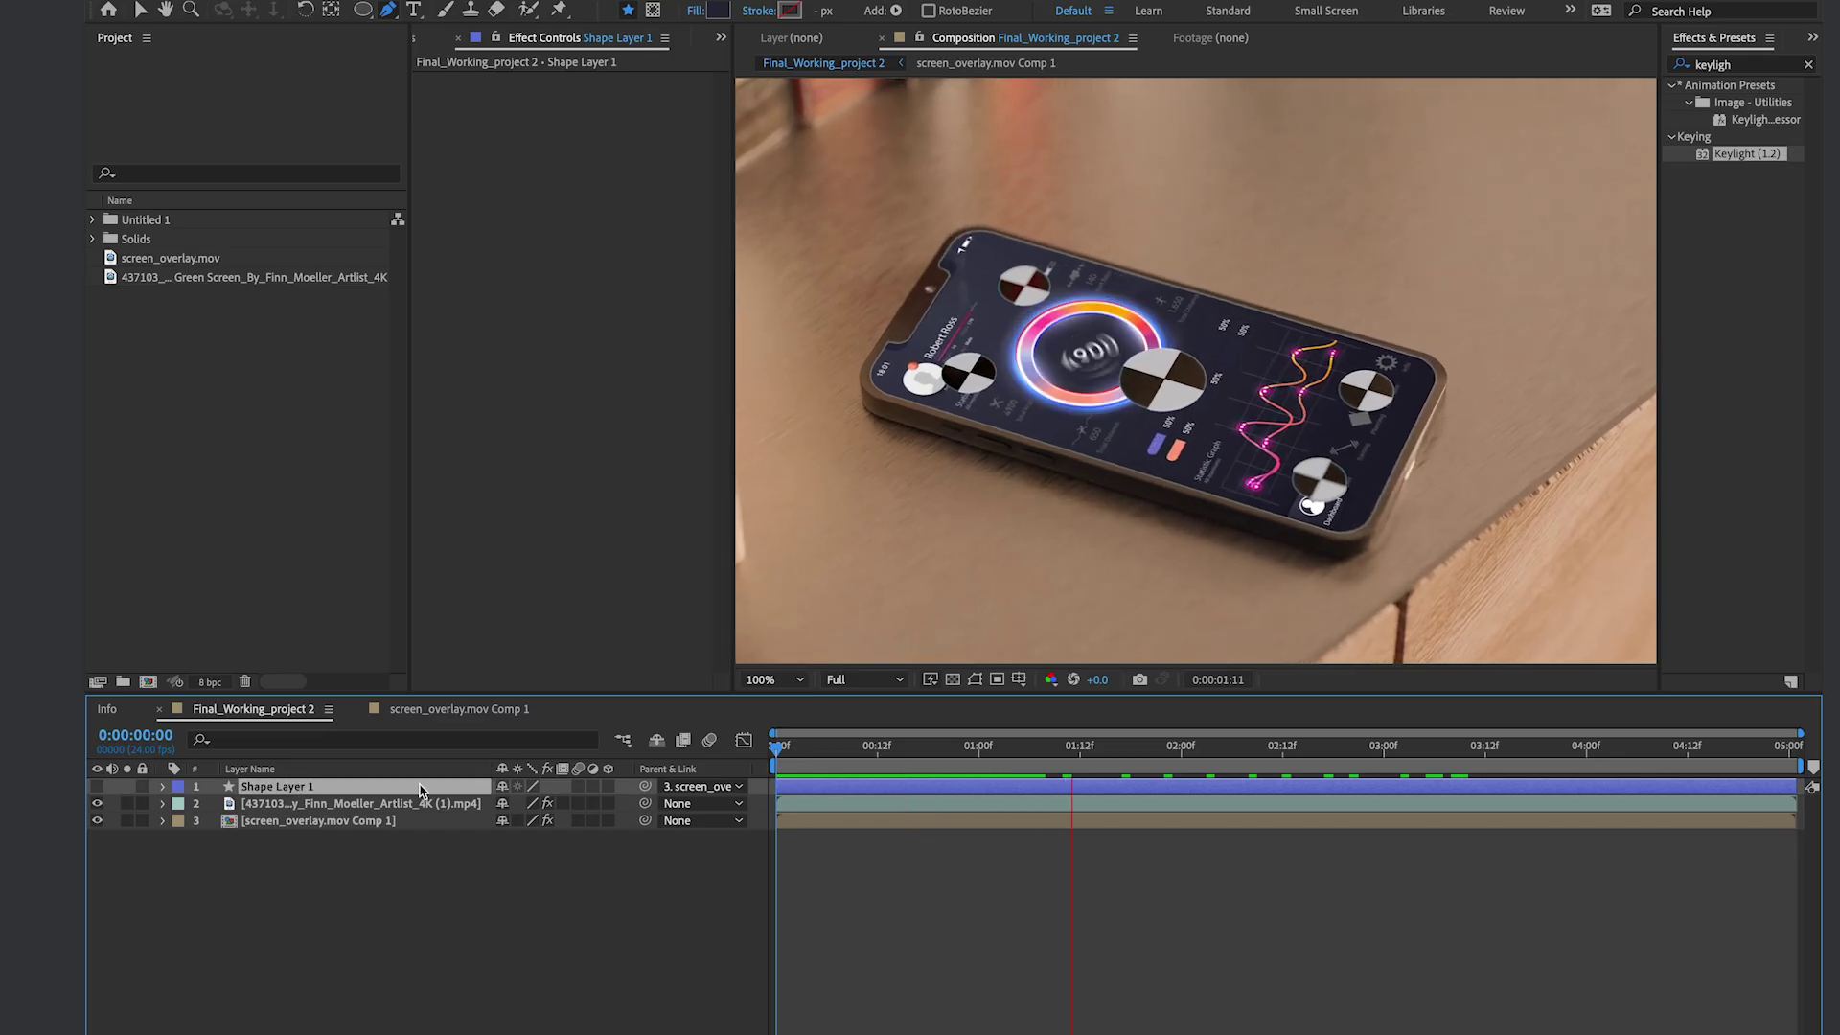
- Move later in the clip and expand Shape Layer 1 down to Shape 1's Path 1 property
left_click_drag(867, 774, 1799, 766)
left_click(162, 786)
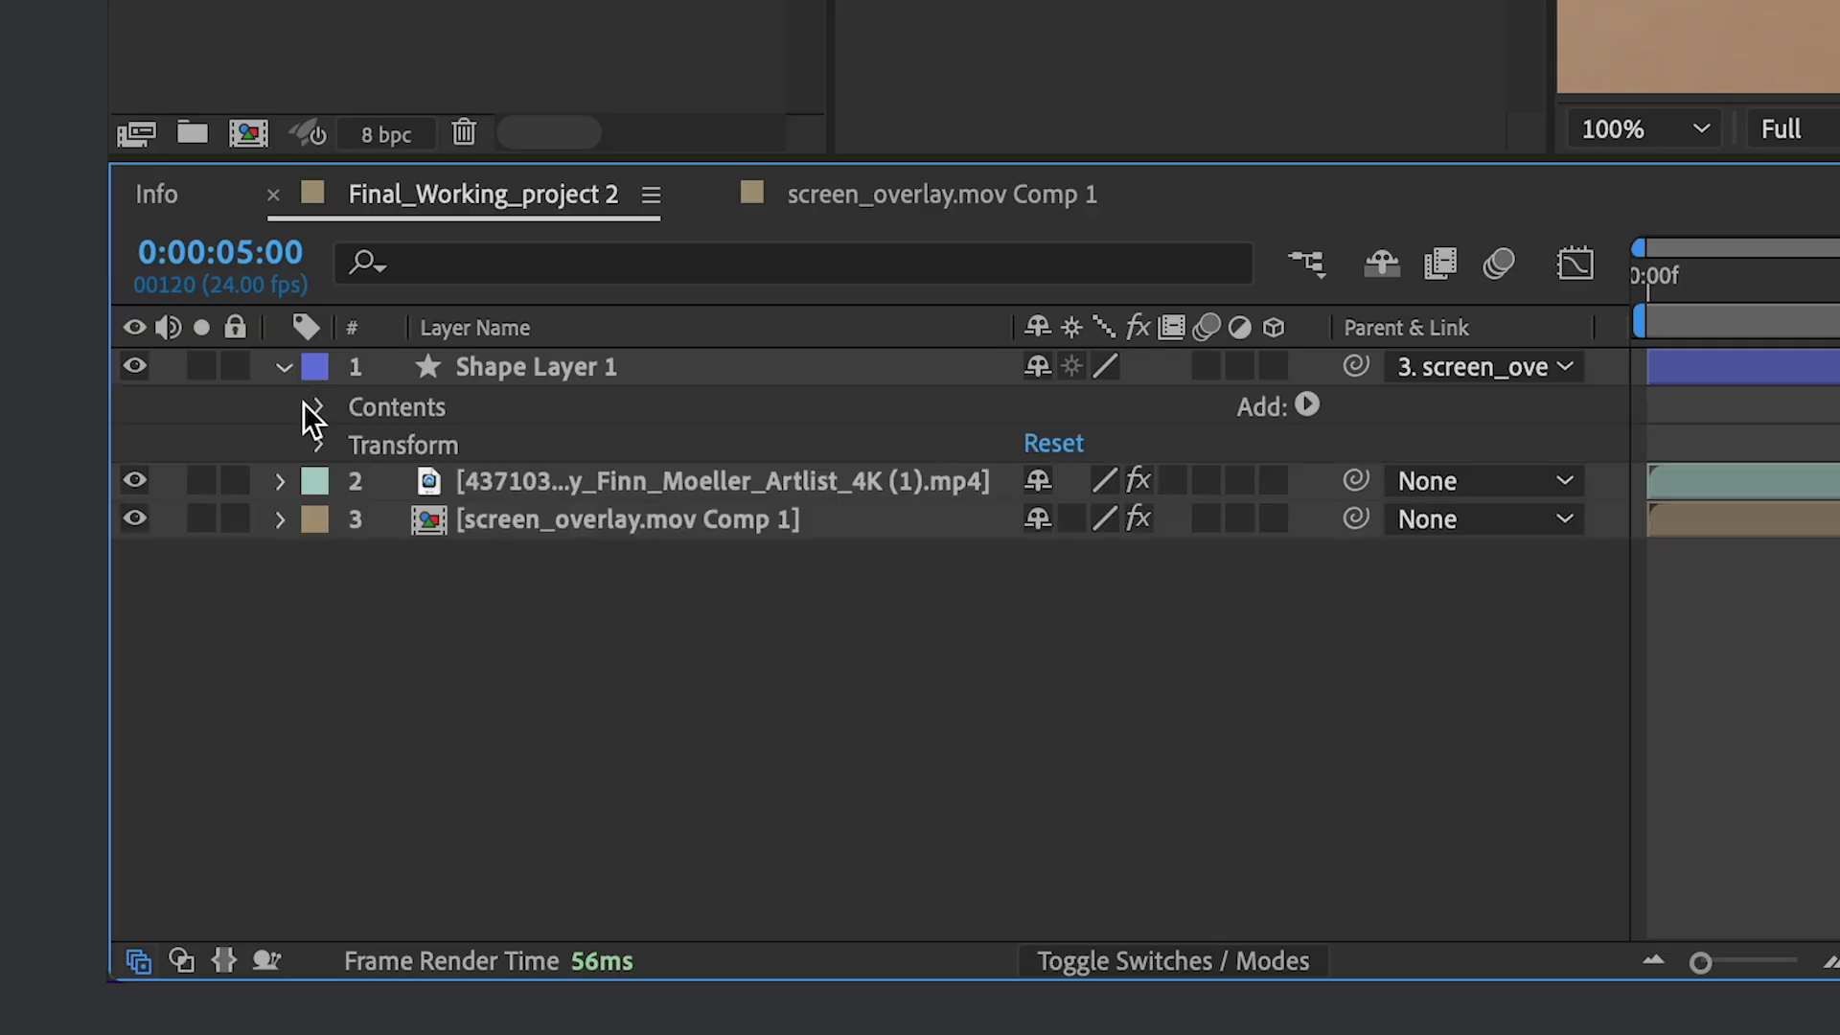
left_click(316, 407)
left_click(360, 444)
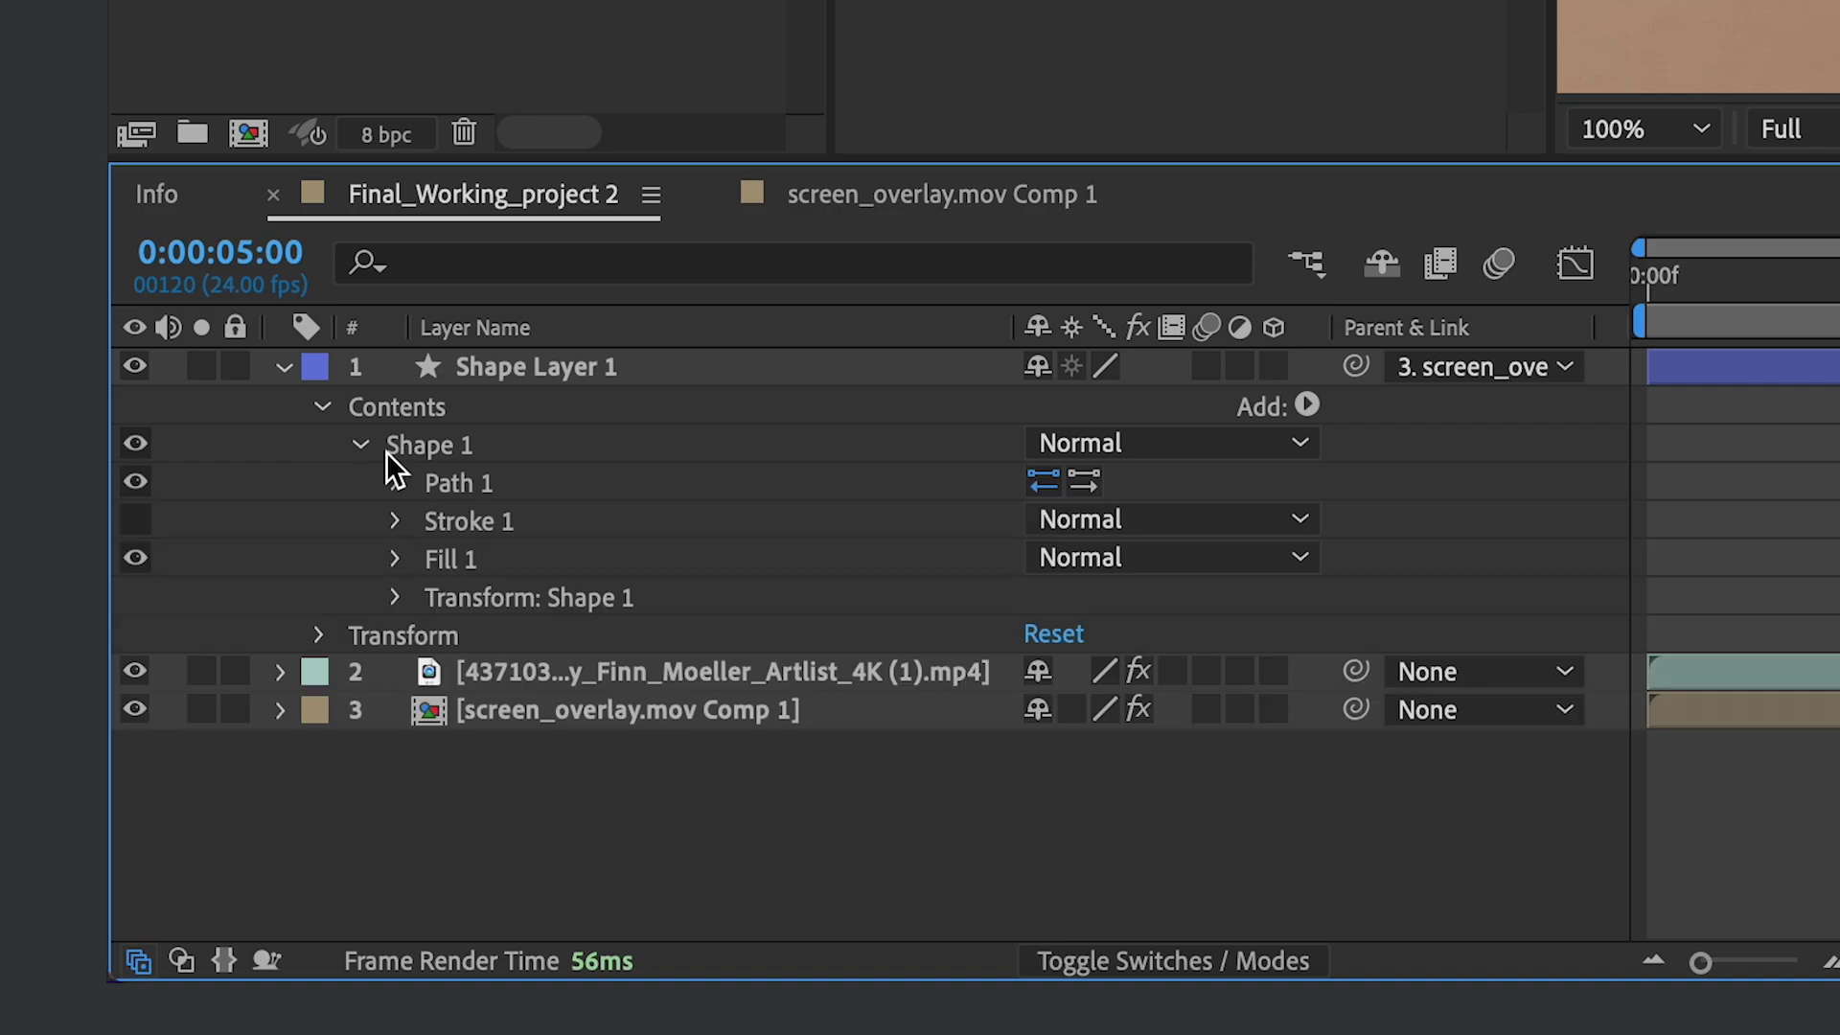
left_click(395, 483)
- Keyframe the path, fit its corner to the phone screen edge, and assign it as the footage's track matte
left_click(472, 518)
left_click(1730, 305)
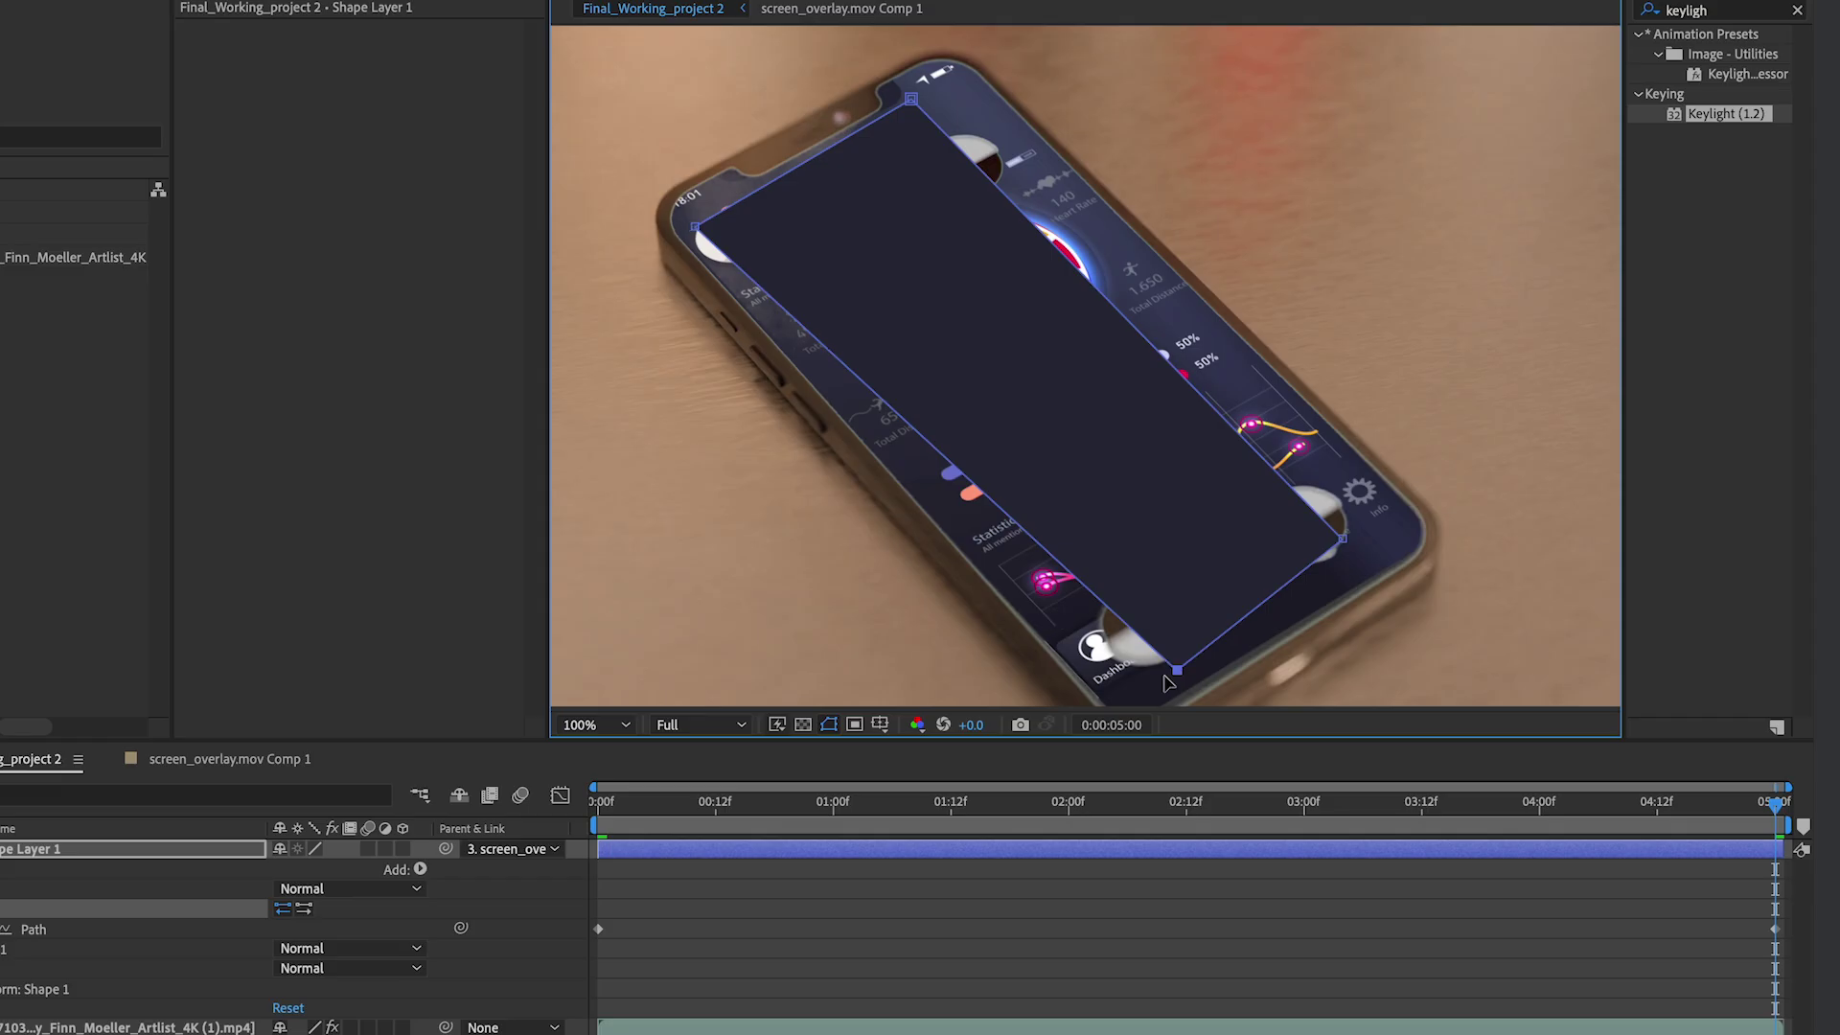
left_click_drag(1167, 682, 1132, 651)
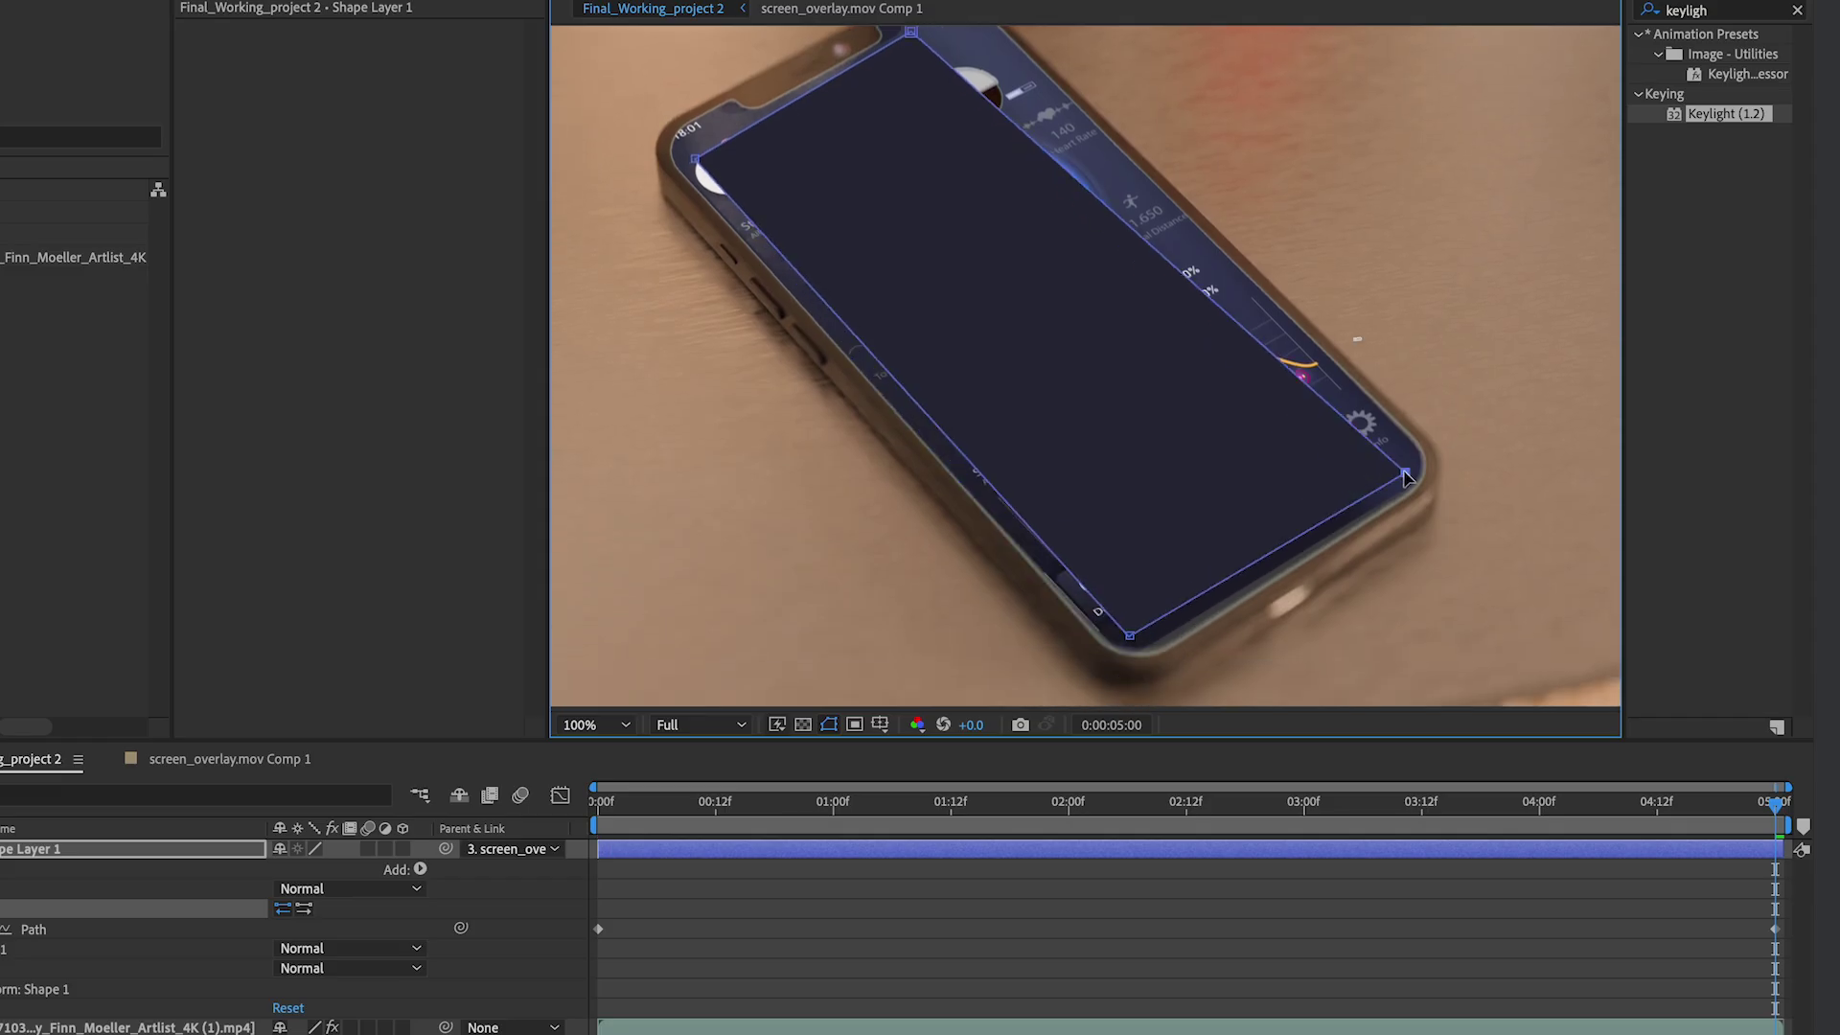
left_click_drag(826, 800, 598, 805)
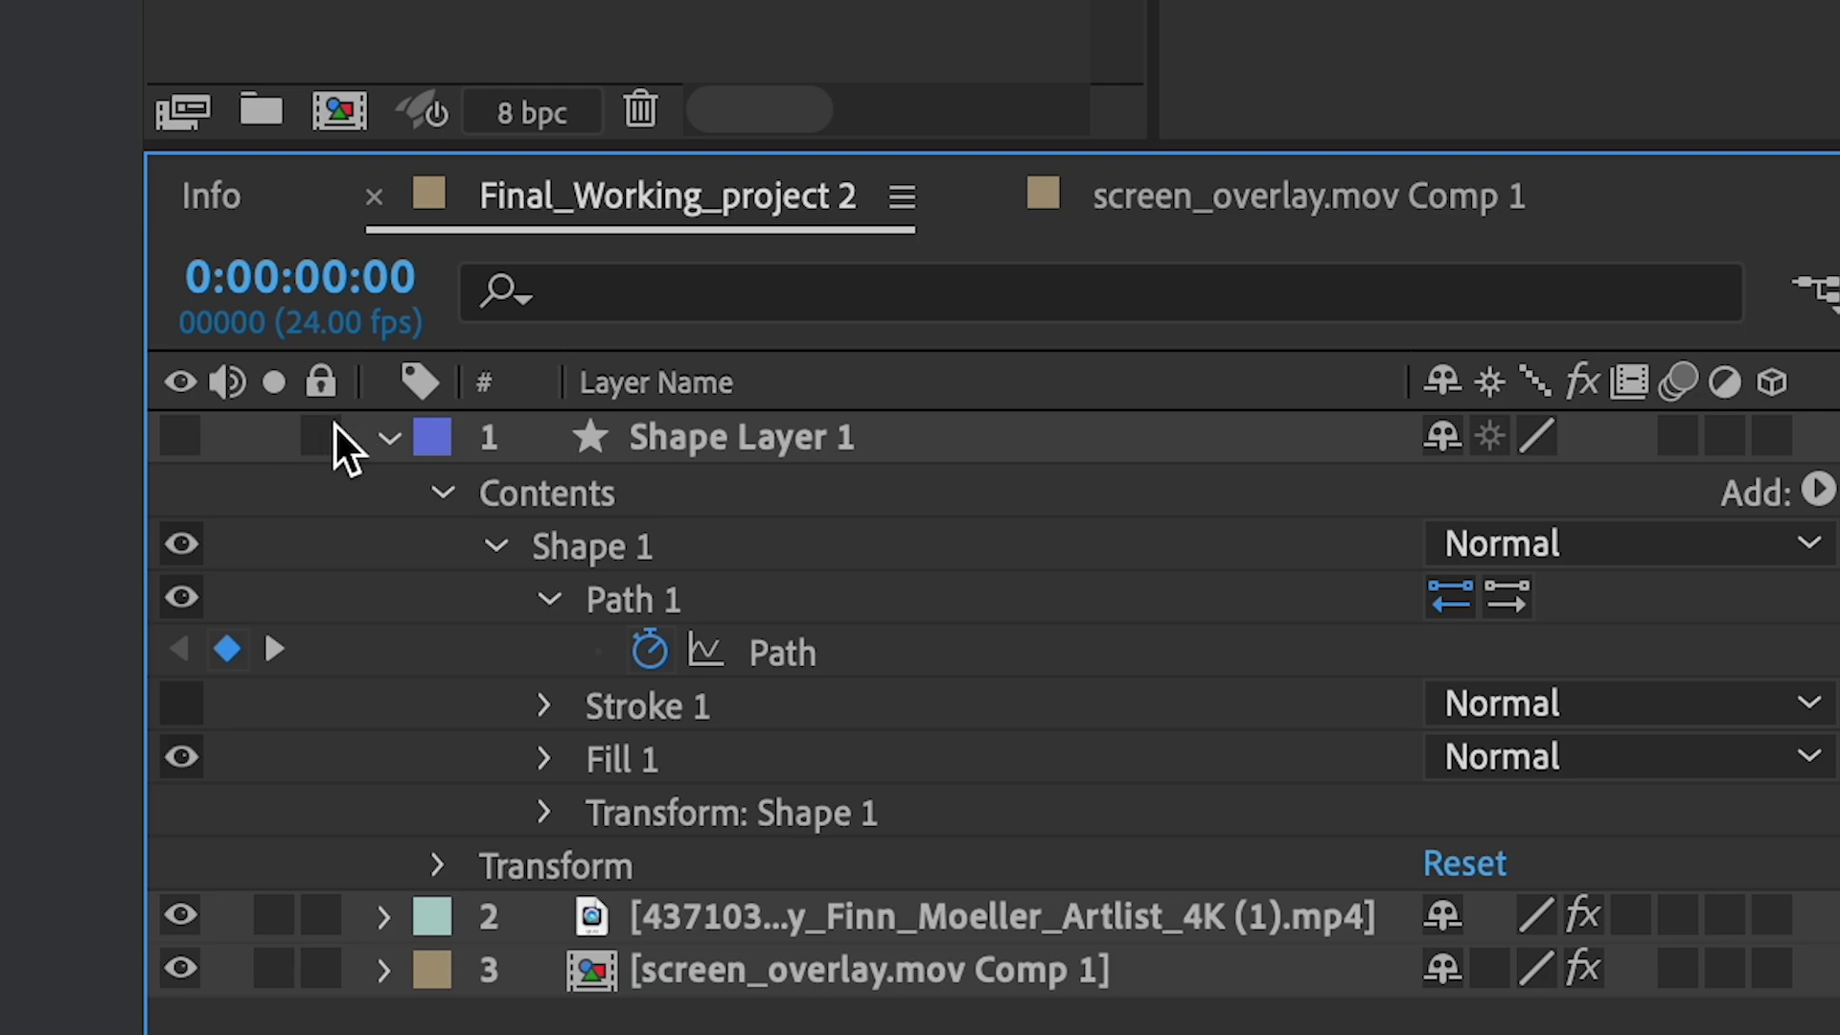
left_click_drag(1137, 565, 1029, 538)
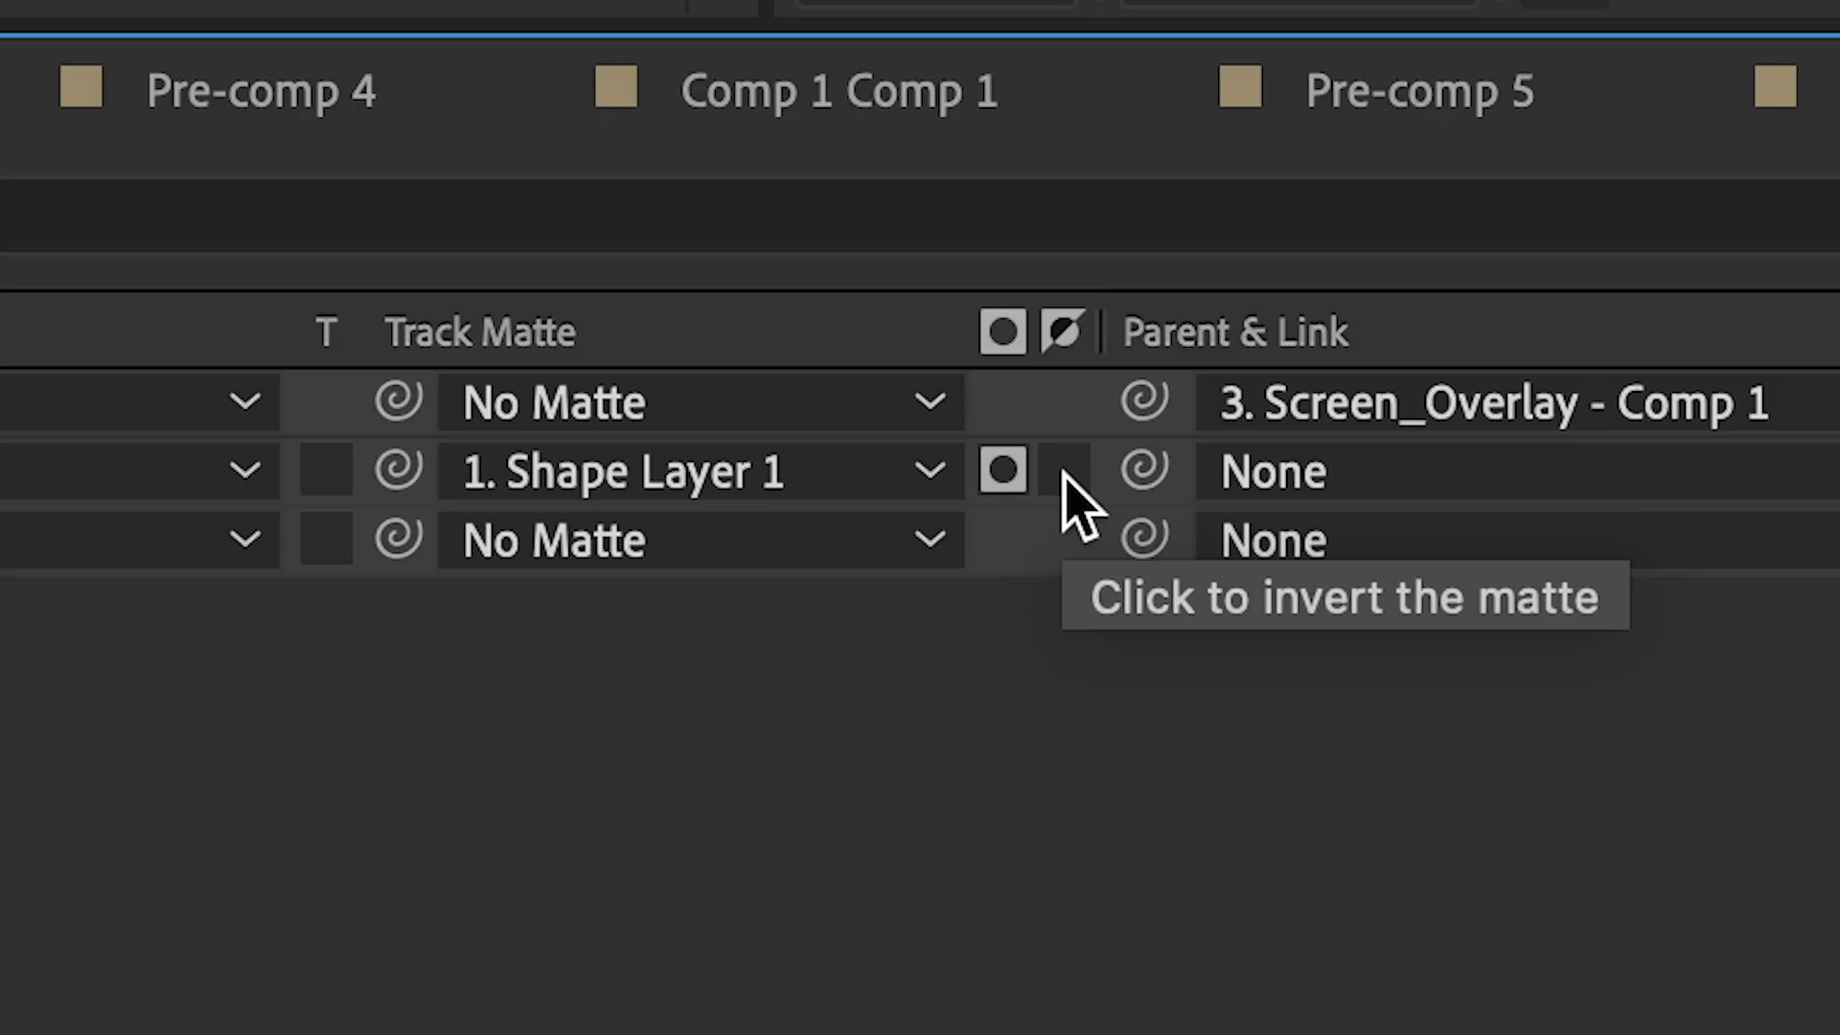
- Invert the Shape Layer 1 matte and scrub partway through to confirm the markers are hidden
left_click(1438, 565)
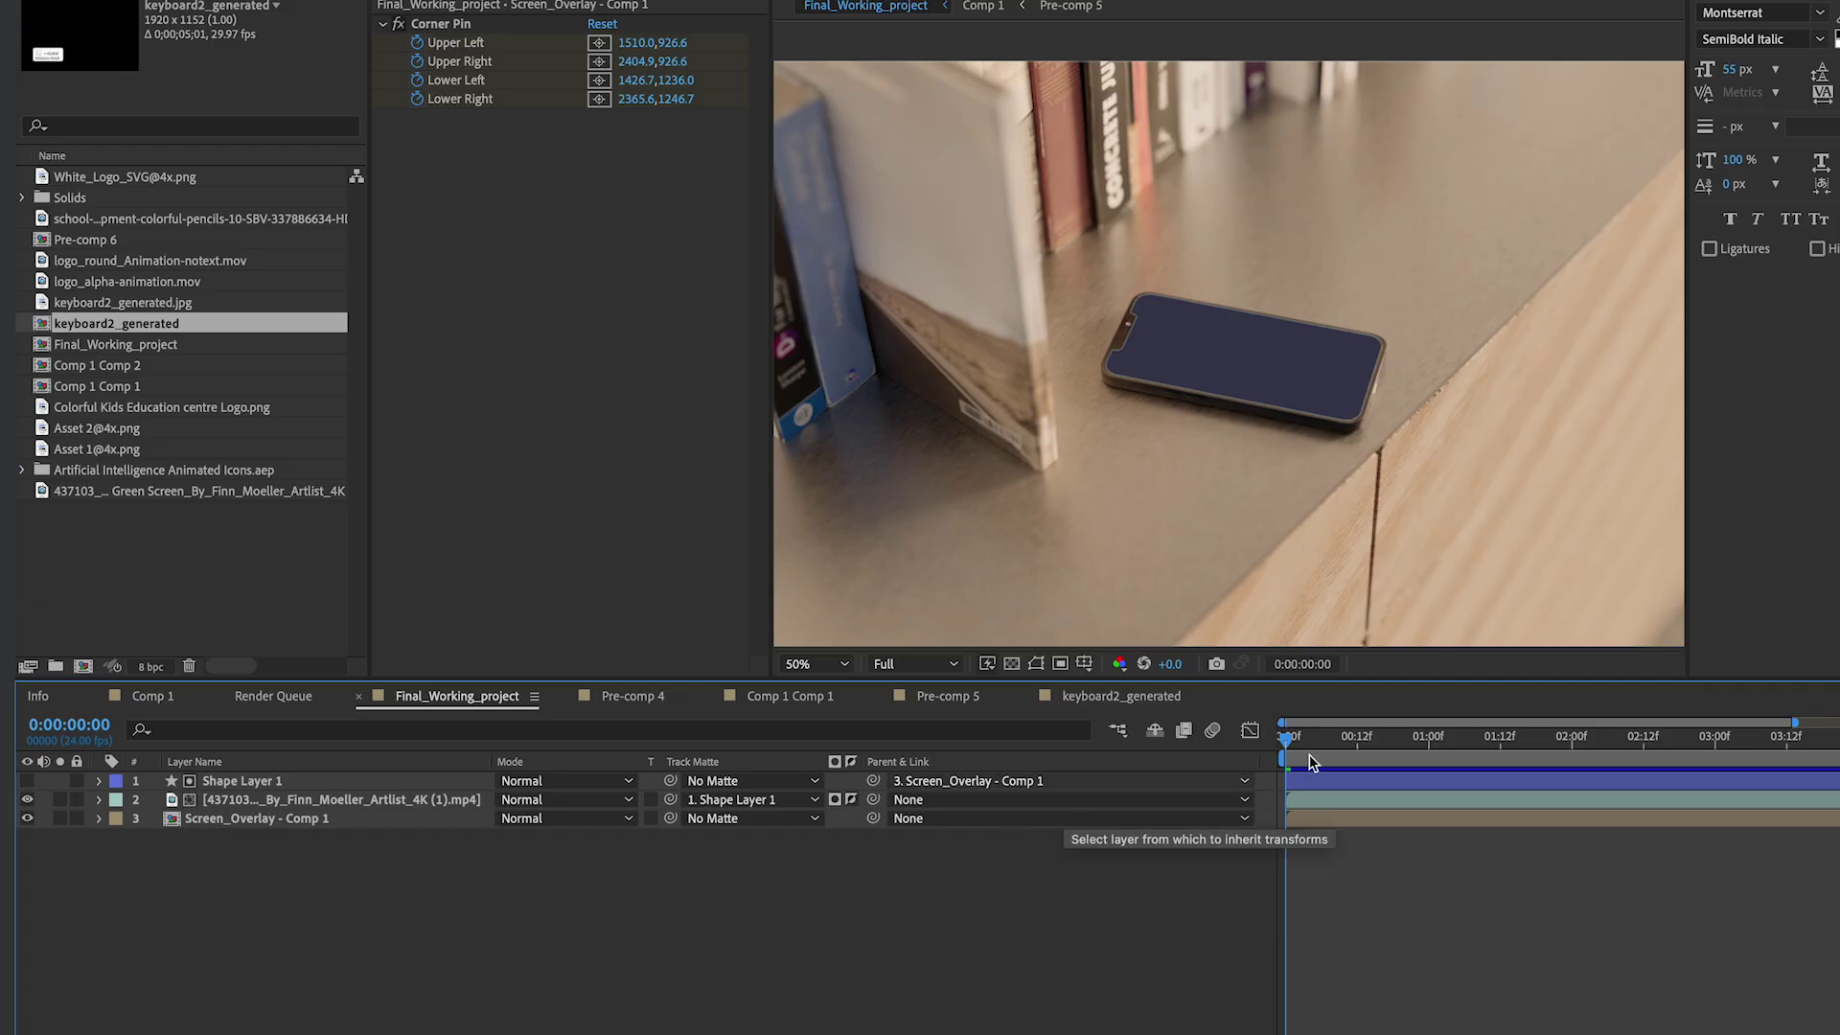
left_click_drag(1326, 743, 1807, 770)
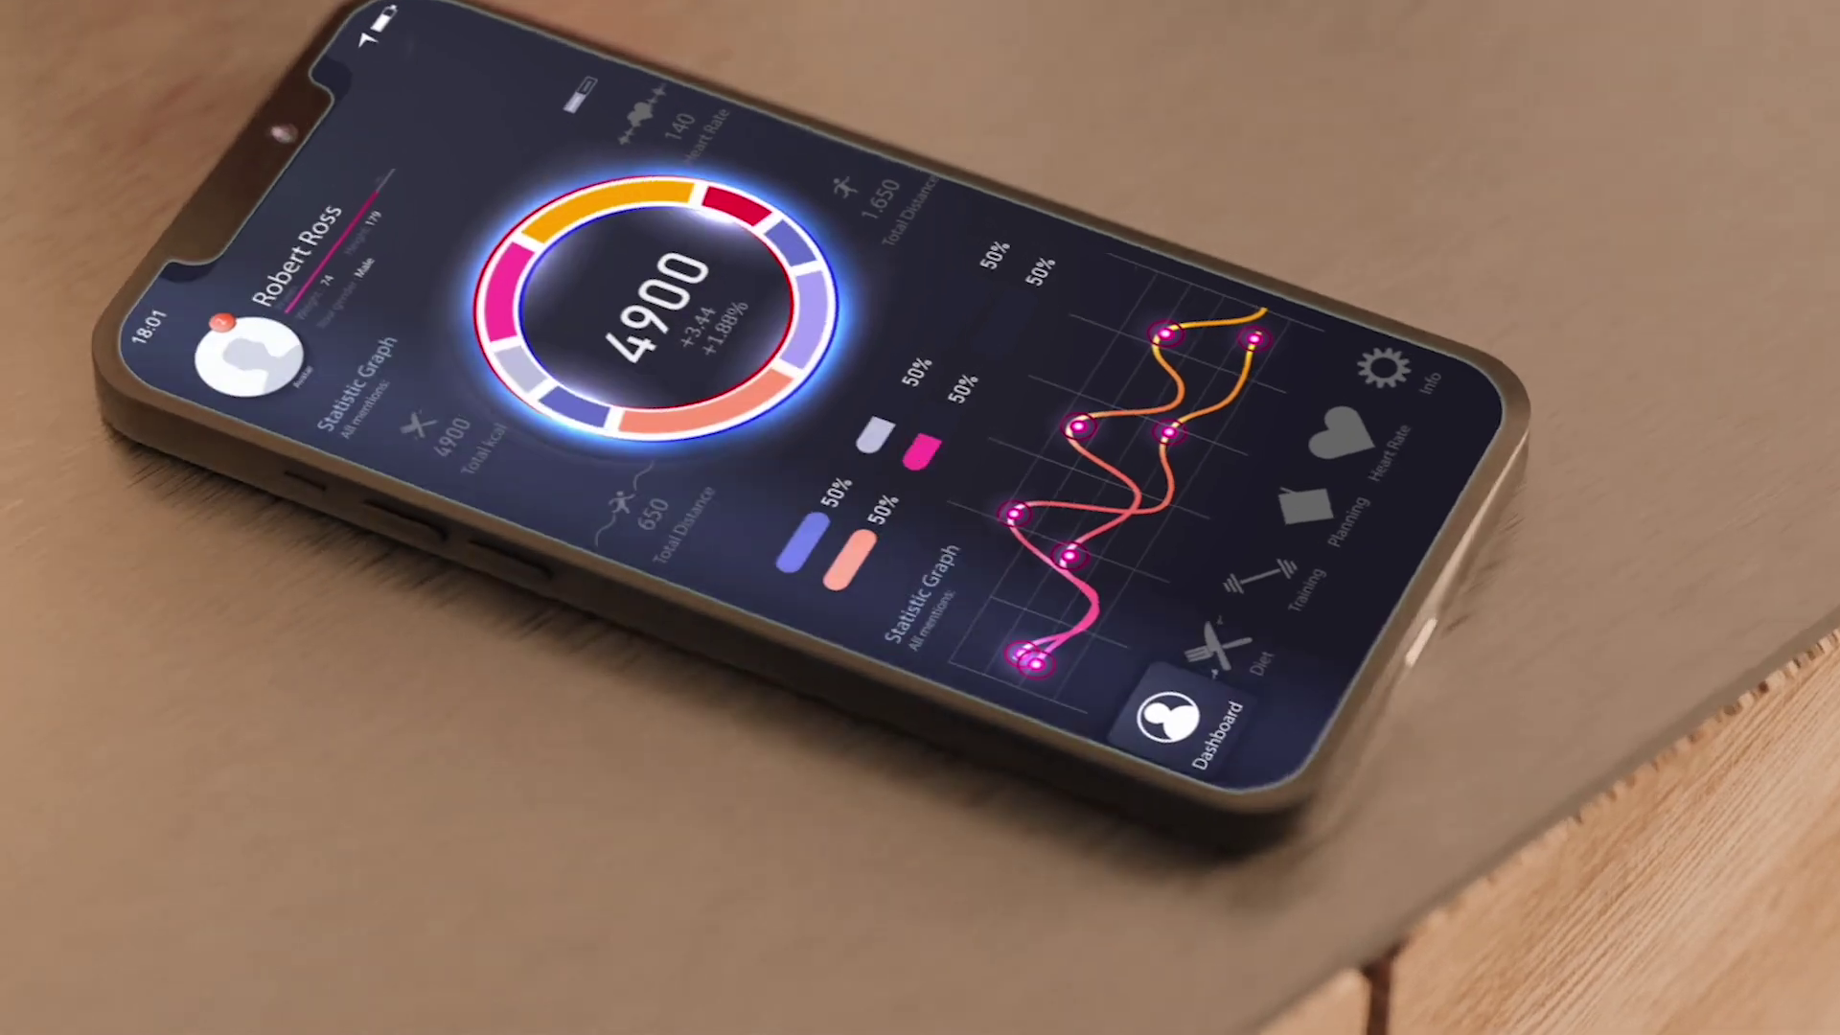